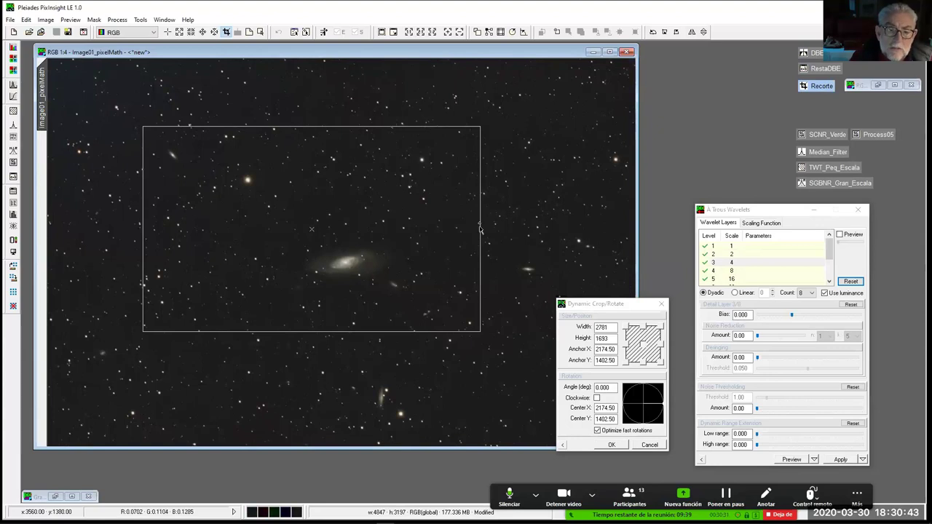
Tighten the crop frame around the galaxy to 2381 x 1485 pixels, apply the crop, and fit the window to Image01_pixelMath
{"action": "left_click_drag", "start_coordinate": [479, 230], "coordinate": [449, 230]}
{"action": "left_click_drag", "start_coordinate": [310, 331], "coordinate": [309, 327]}
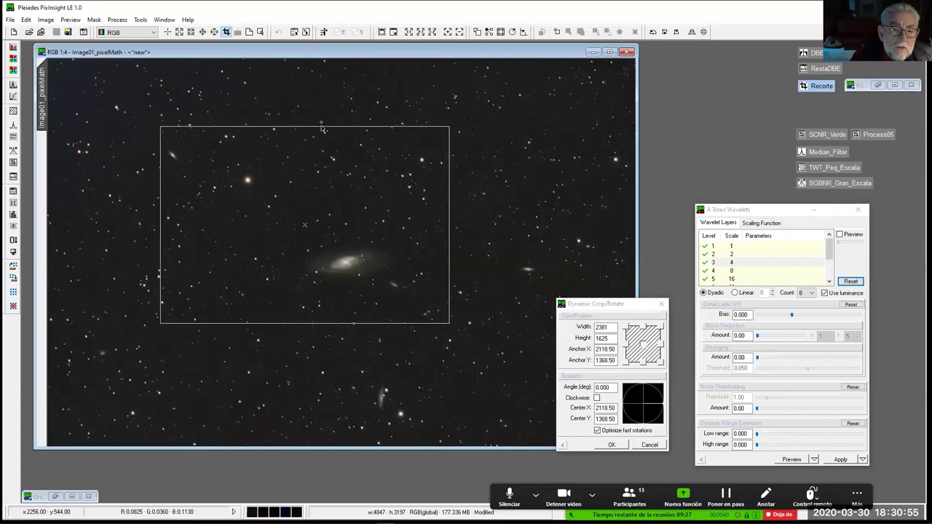
{"action": "left_click_drag", "start_coordinate": [321, 128], "coordinate": [320, 145]}
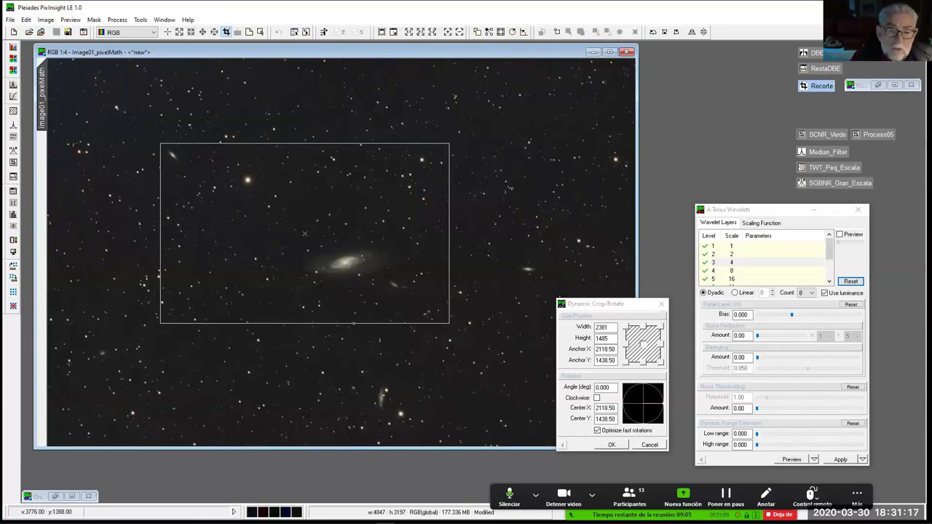
{"action": "left_click", "coordinate": [615, 443]}
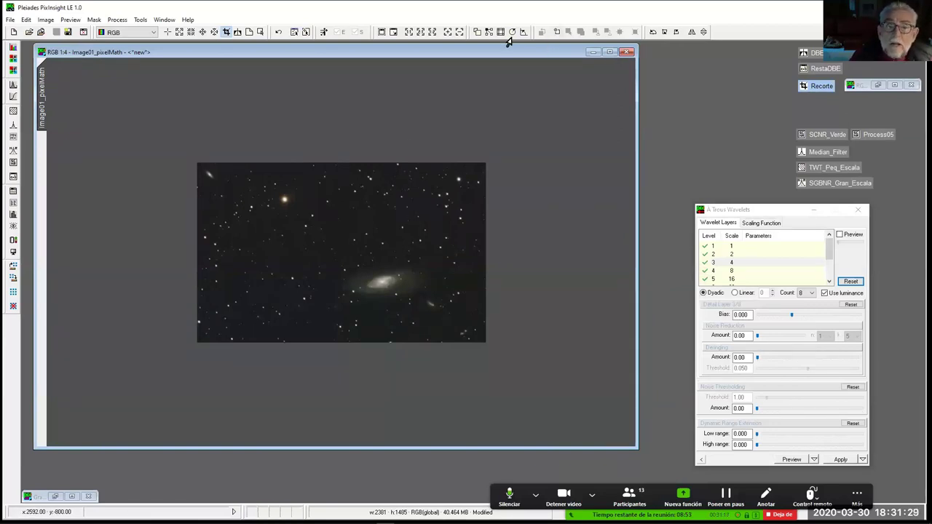
{"action": "left_click", "coordinate": [381, 33]}
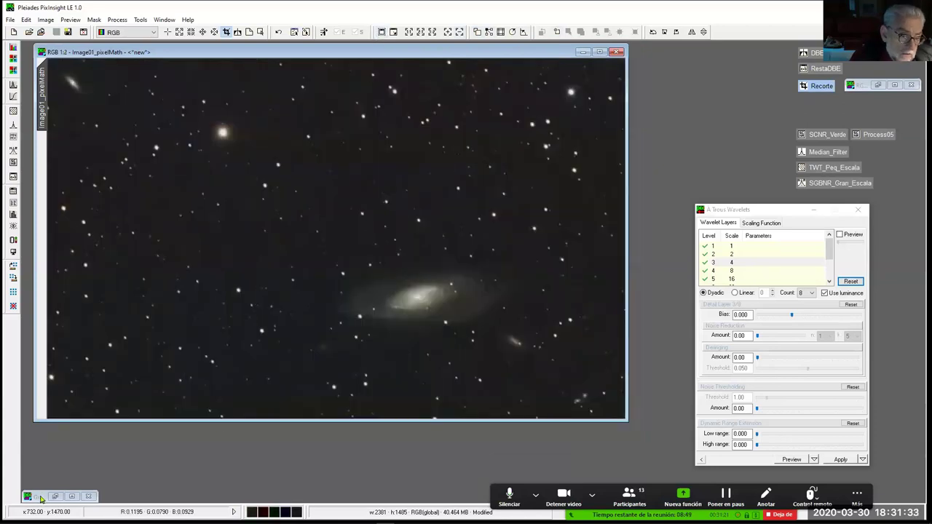
Restore the Luminancia image and try applying the saved Recorte crop to it
{"action": "left_click", "coordinate": [67, 495]}
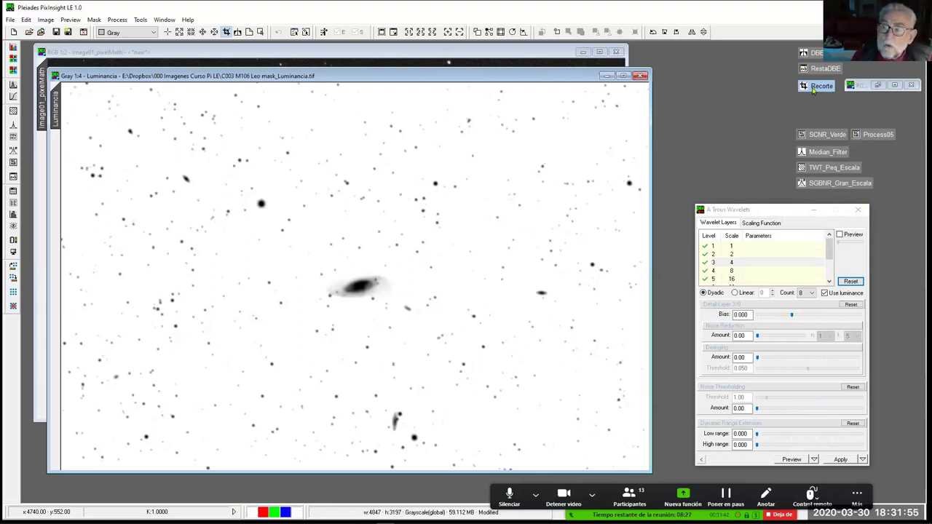
{"action": "left_click_drag", "start_coordinate": [813, 89], "coordinate": [436, 208]}
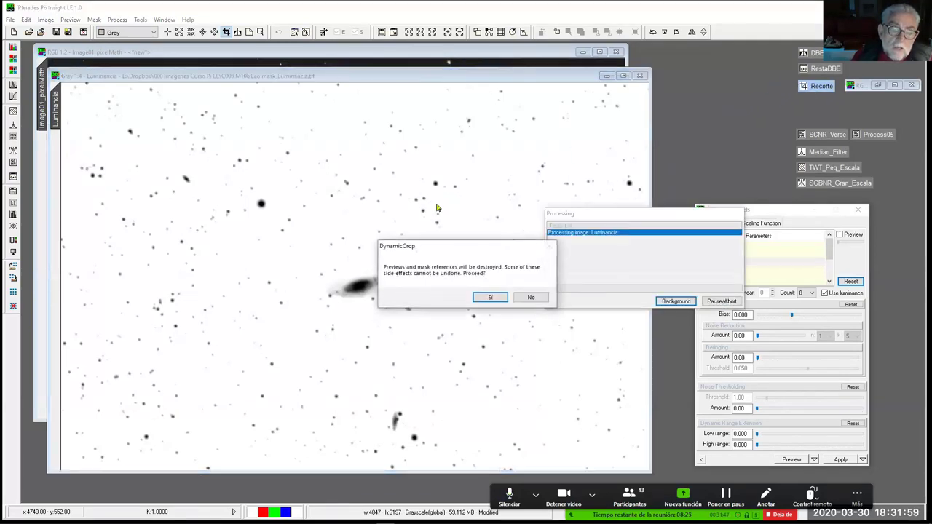
{"action": "left_click", "coordinate": [530, 302]}
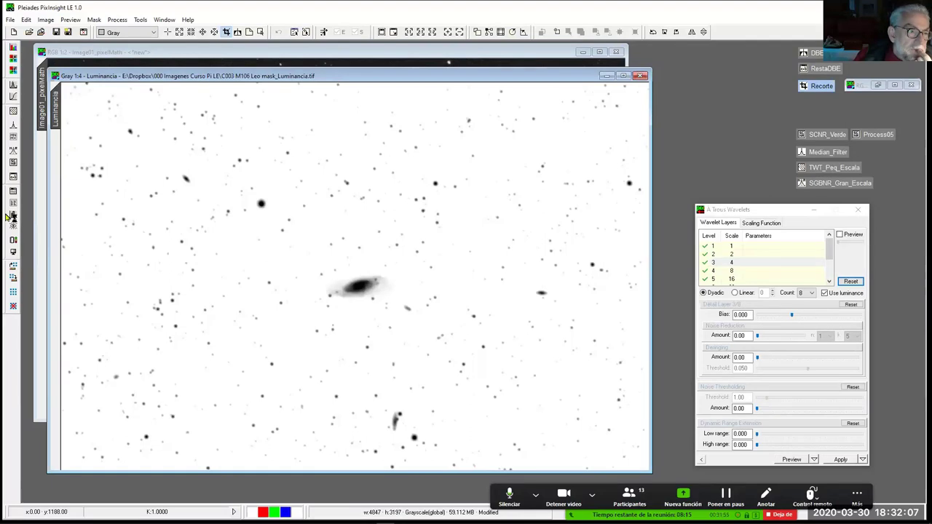
Show the processing history of Image01_pixelMath and reopen the settings of its DynamicCrop entry
{"action": "left_click", "coordinate": [12, 191]}
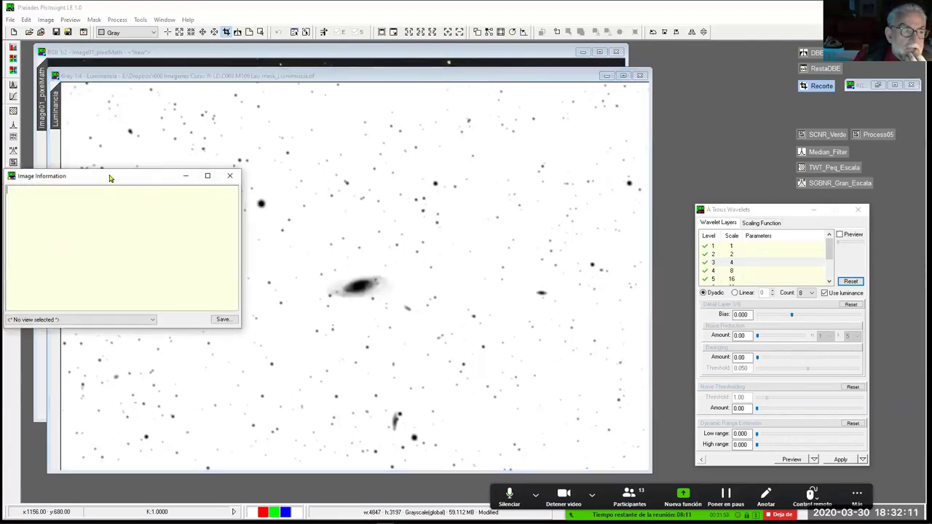
{"action": "left_click_drag", "start_coordinate": [110, 178], "coordinate": [321, 201]}
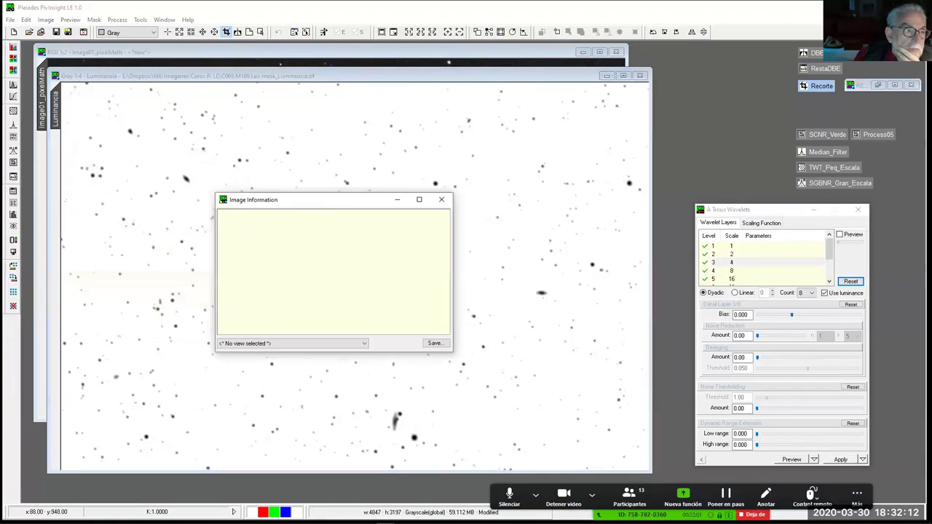
{"action": "left_click", "coordinate": [11, 205]}
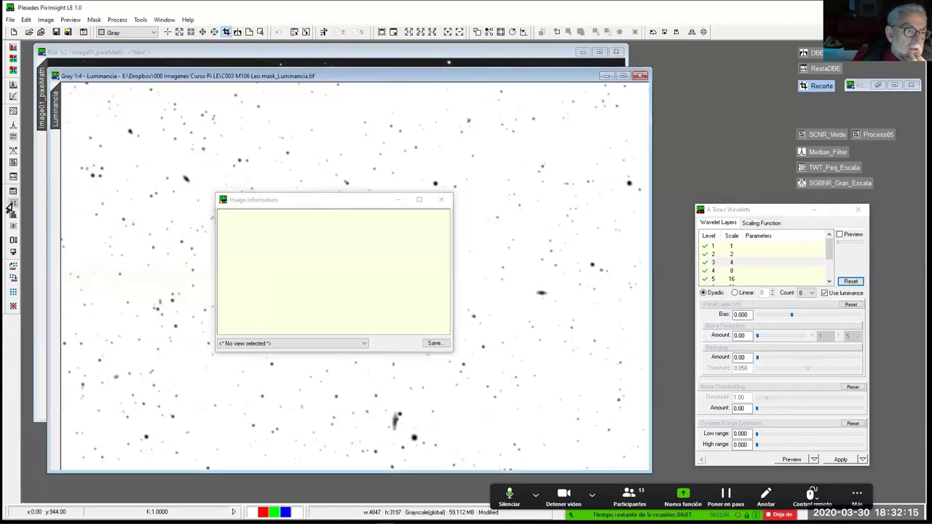
{"action": "left_click", "coordinate": [440, 200]}
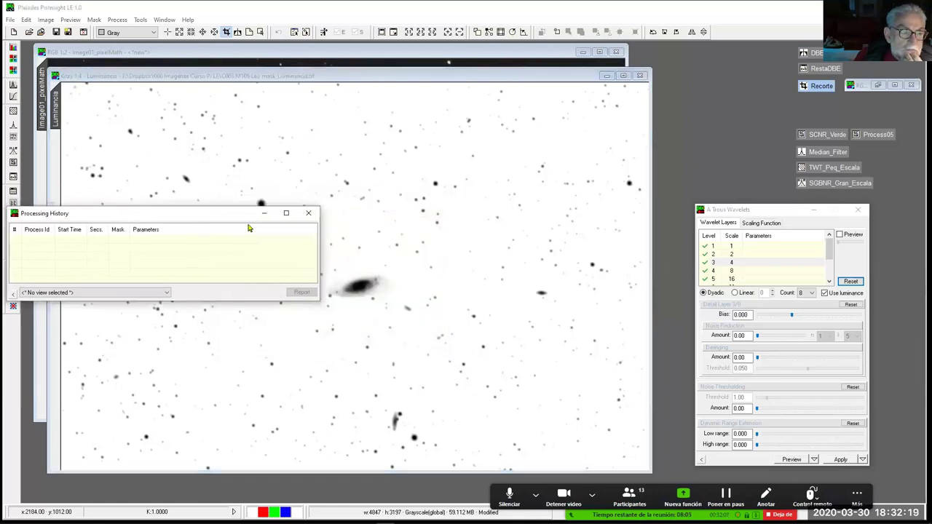
{"action": "left_click_drag", "start_coordinate": [93, 214], "coordinate": [296, 228]}
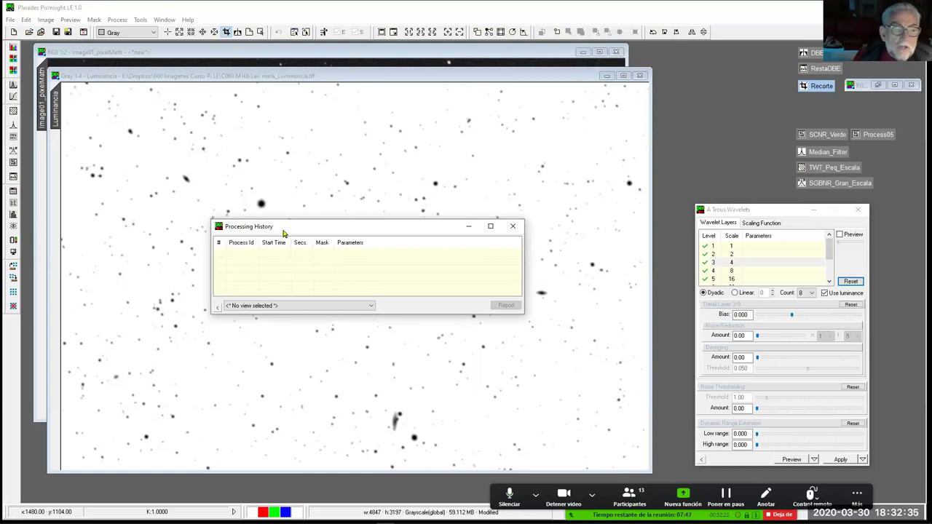
{"action": "left_click", "coordinate": [369, 306]}
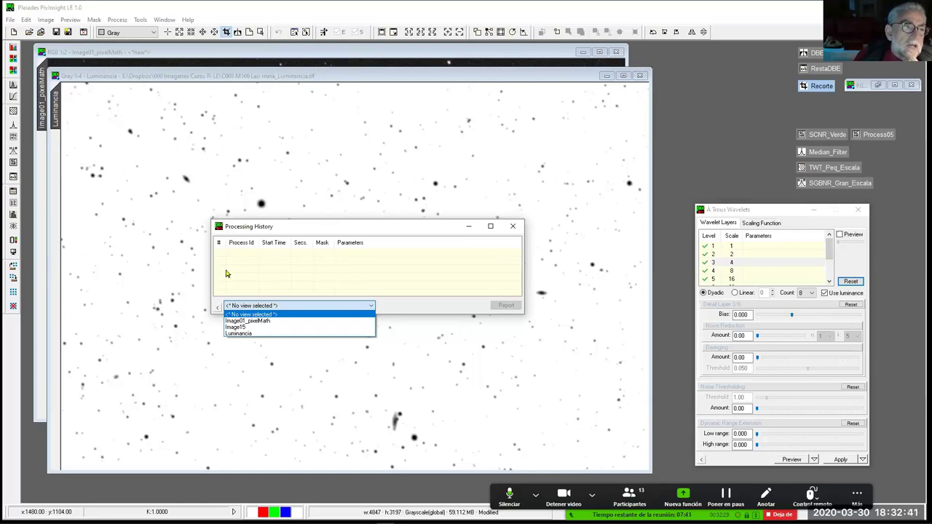
{"action": "left_click", "coordinate": [268, 324]}
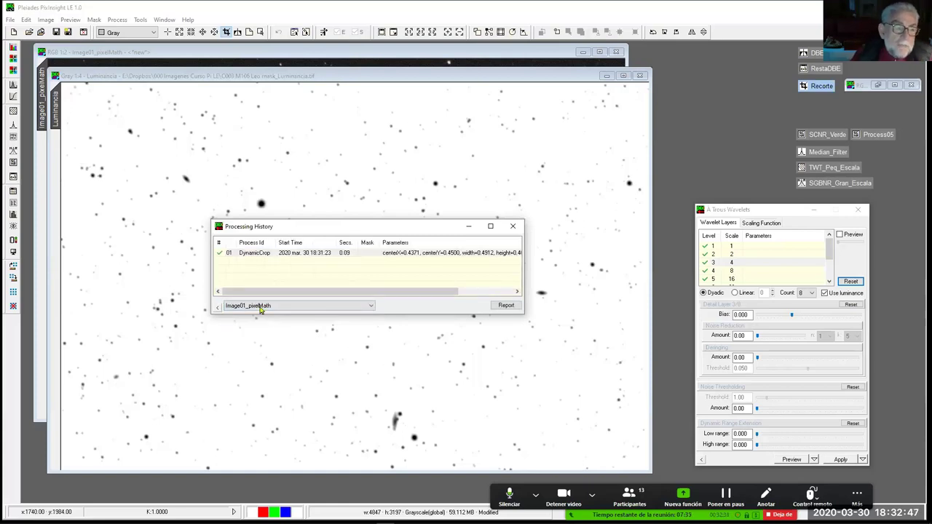
{"action": "double_click", "coordinate": [254, 254]}
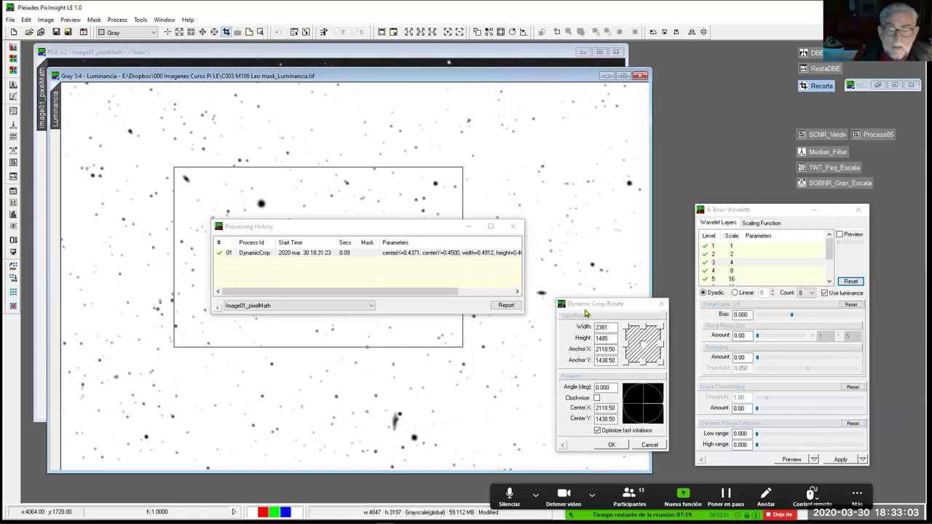
{"action": "left_click", "coordinate": [218, 311]}
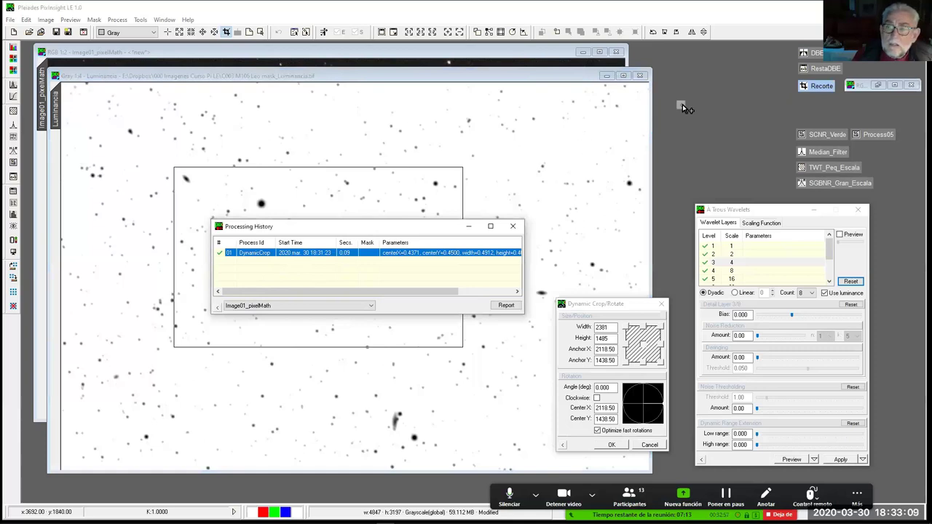
{"action": "left_click_drag", "start_coordinate": [682, 104], "coordinate": [682, 106]}
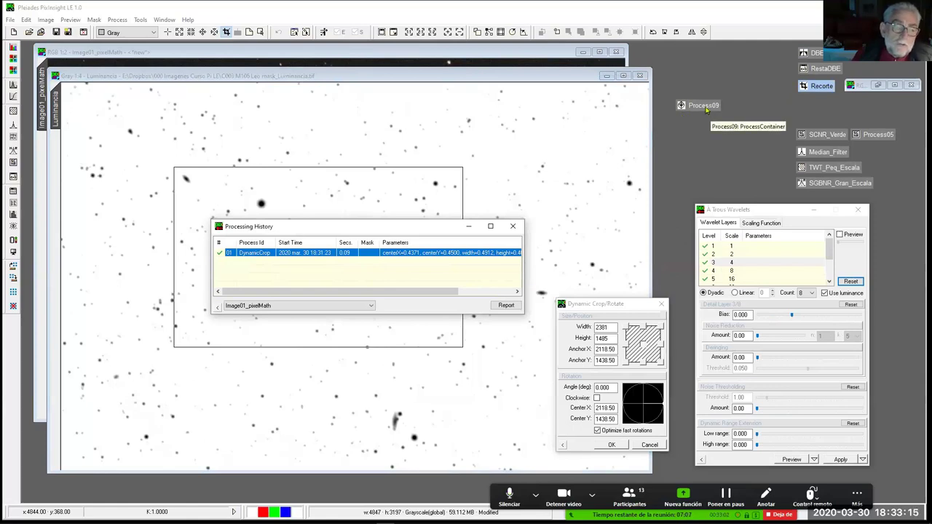
{"action": "left_click", "coordinate": [704, 107]}
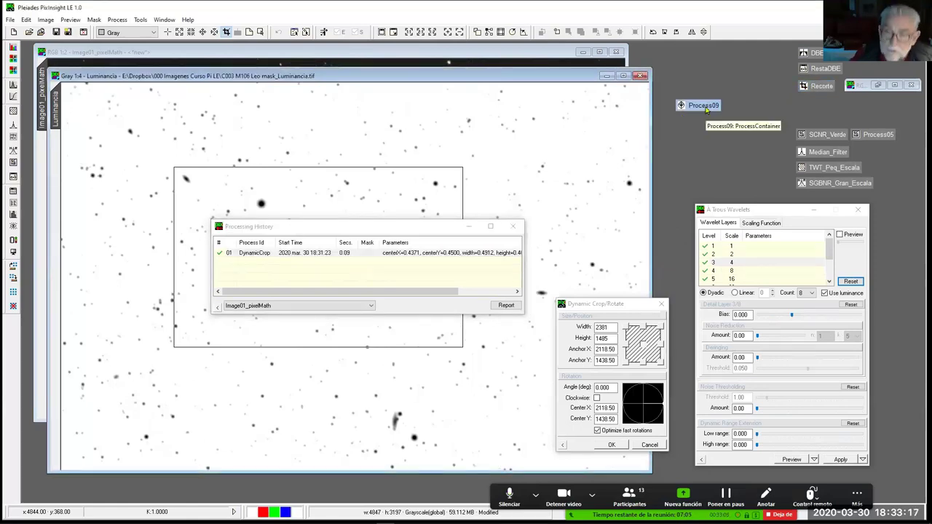
{"action": "right_click", "coordinate": [705, 108]}
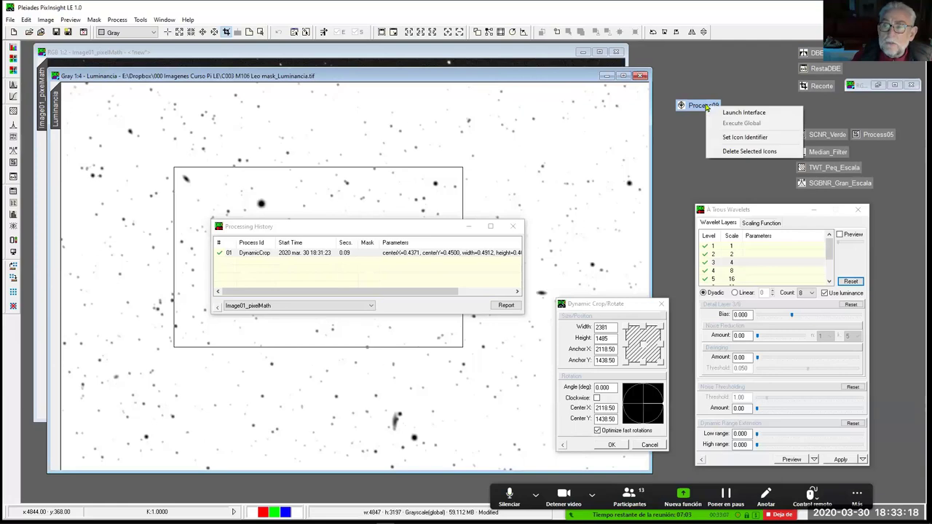
{"action": "left_click", "coordinate": [733, 152]}
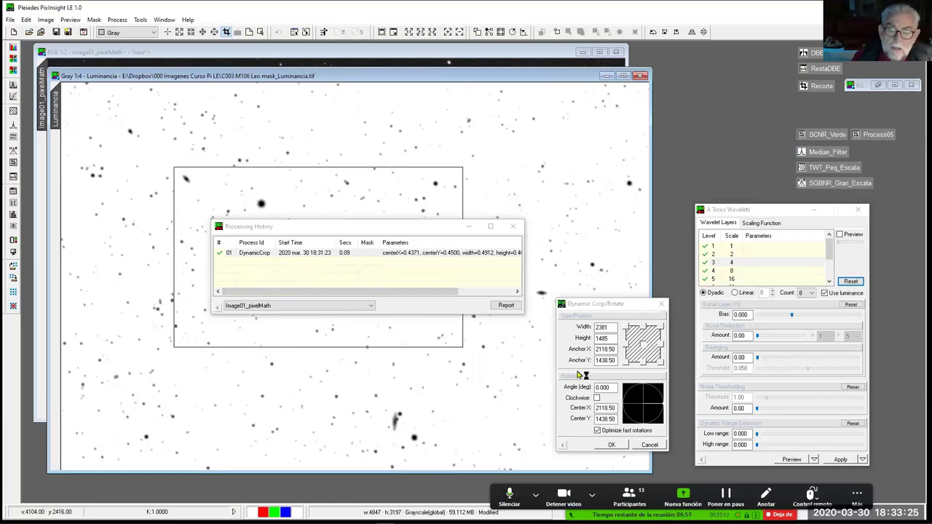
Save the reopened dynamic crop settings as a process icon on the workspace, then dismiss the history and crop dialogs
{"action": "left_click", "coordinate": [512, 226]}
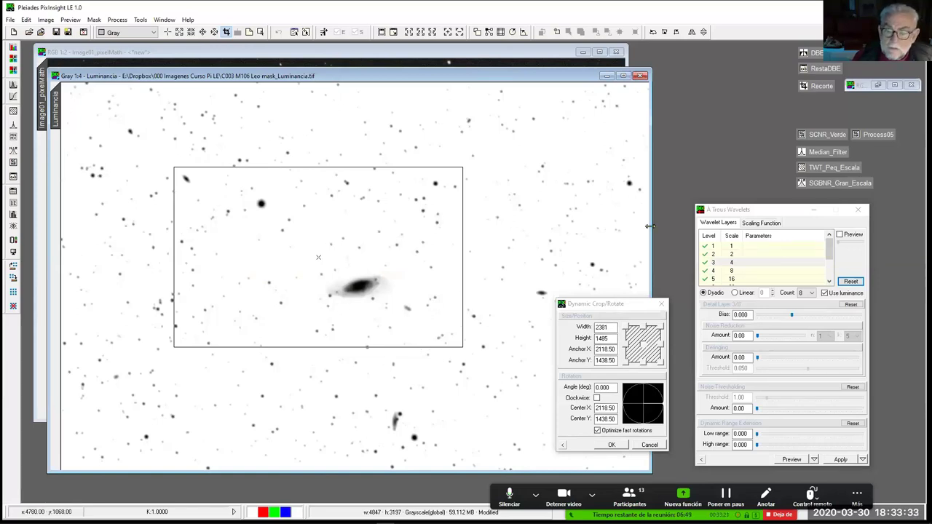
{"action": "left_click", "coordinate": [566, 447]}
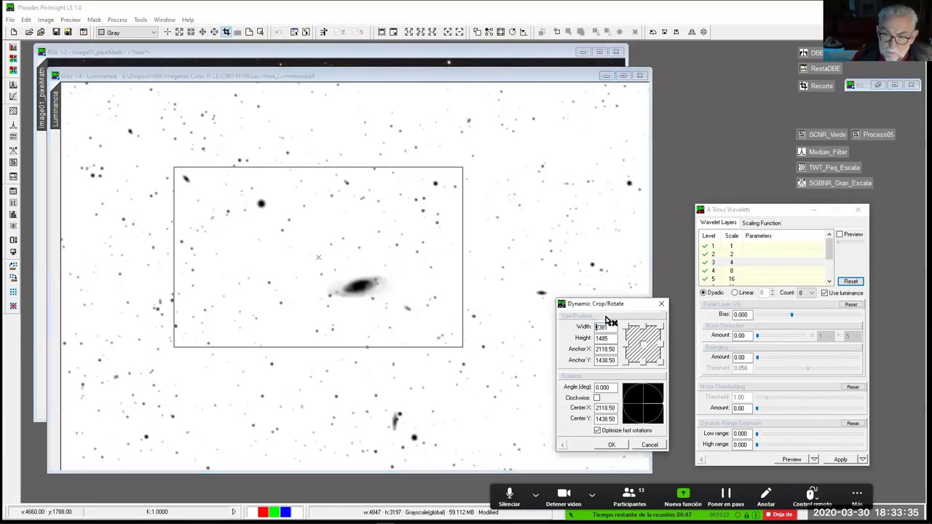
{"action": "left_click_drag", "start_coordinate": [701, 140], "coordinate": [701, 140]}
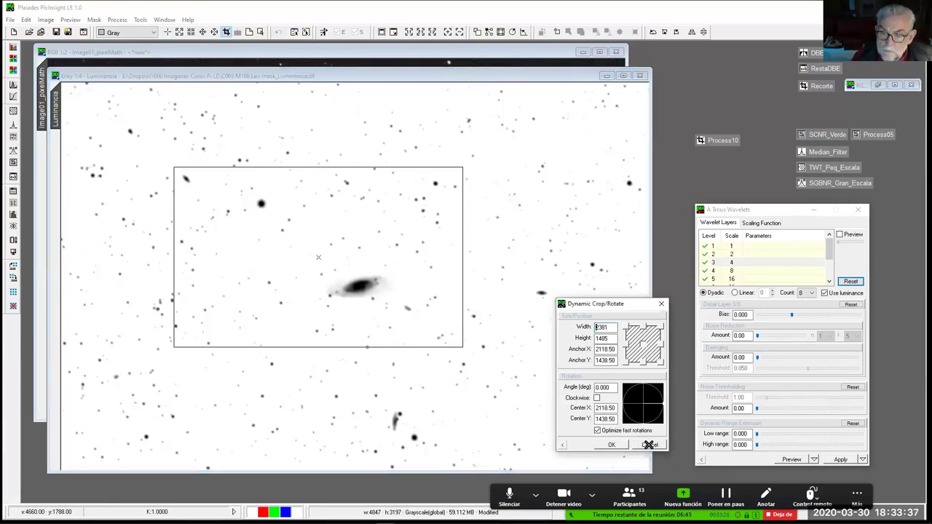
{"action": "left_click", "coordinate": [649, 444]}
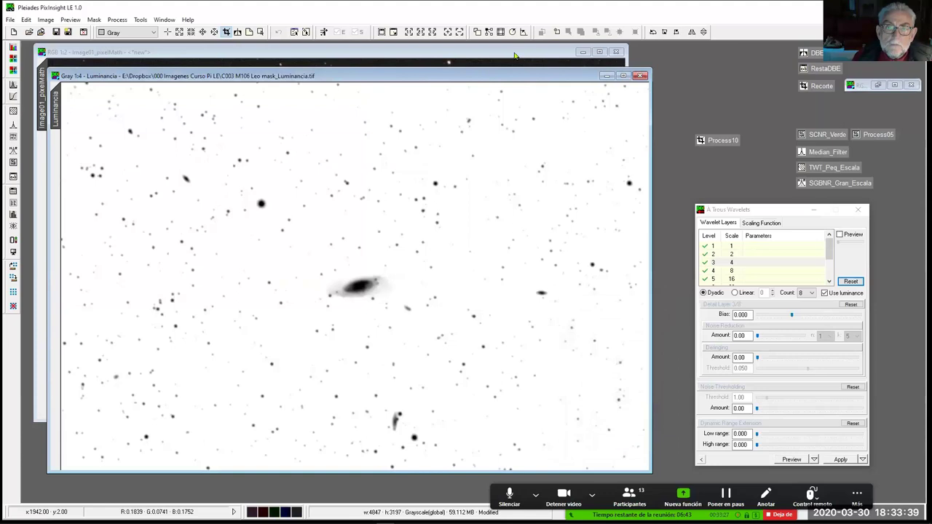
Crop the Luminancia image with the saved Process10 icon and place its fitted window lower so the colour image shows above
{"action": "left_click", "coordinate": [513, 54]}
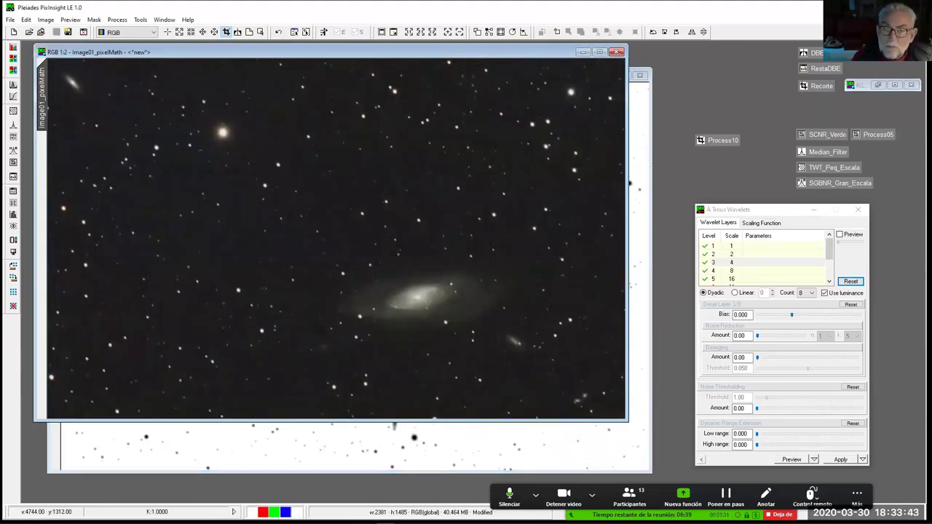
{"action": "left_click", "coordinate": [650, 153]}
{"action": "left_click_drag", "start_coordinate": [706, 142], "coordinate": [388, 244]}
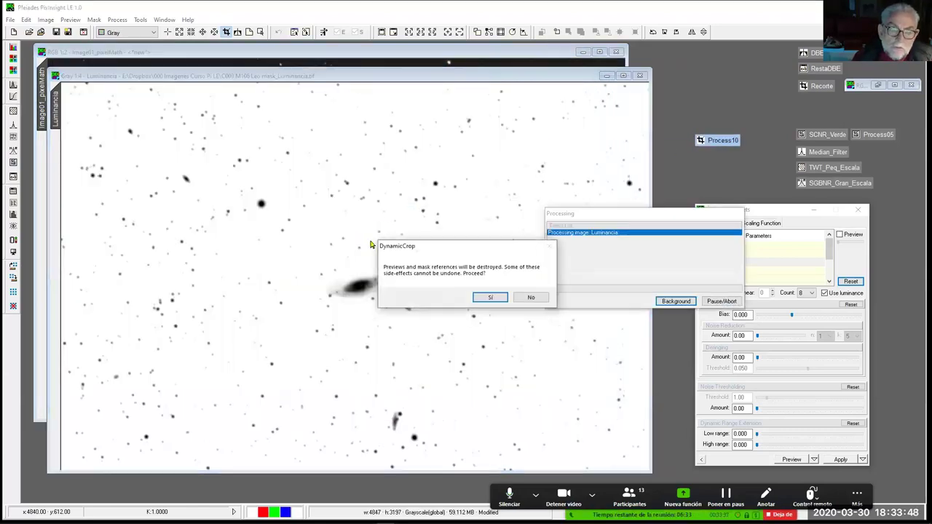
{"action": "left_click", "coordinate": [491, 298]}
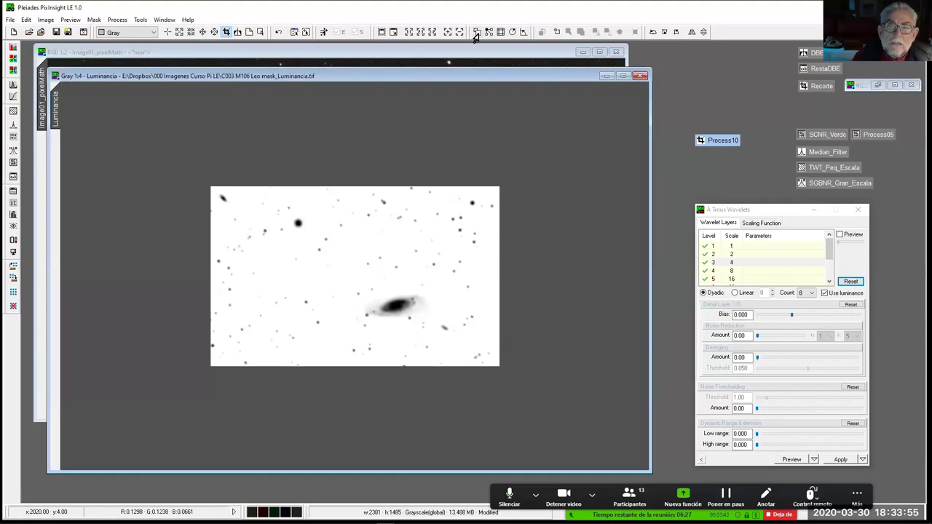
{"action": "left_click", "coordinate": [380, 33]}
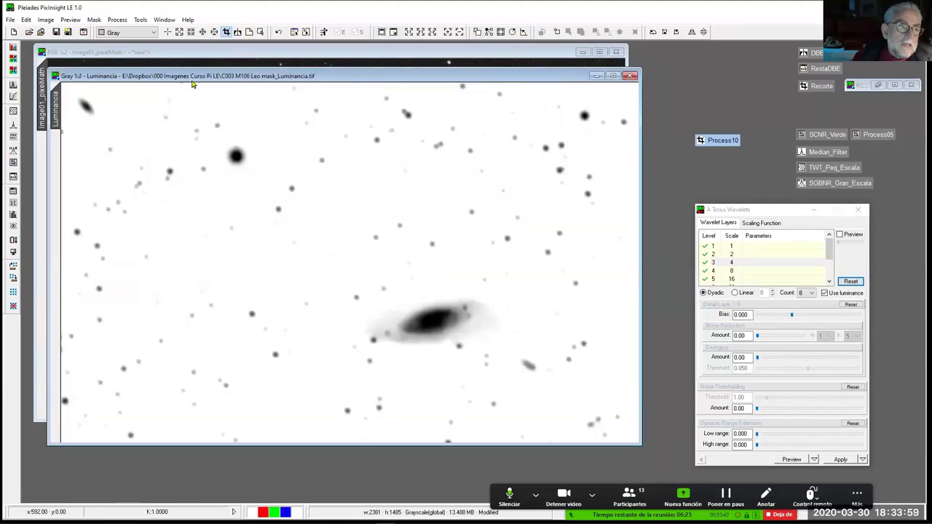
{"action": "left_click_drag", "start_coordinate": [193, 84], "coordinate": [182, 212]}
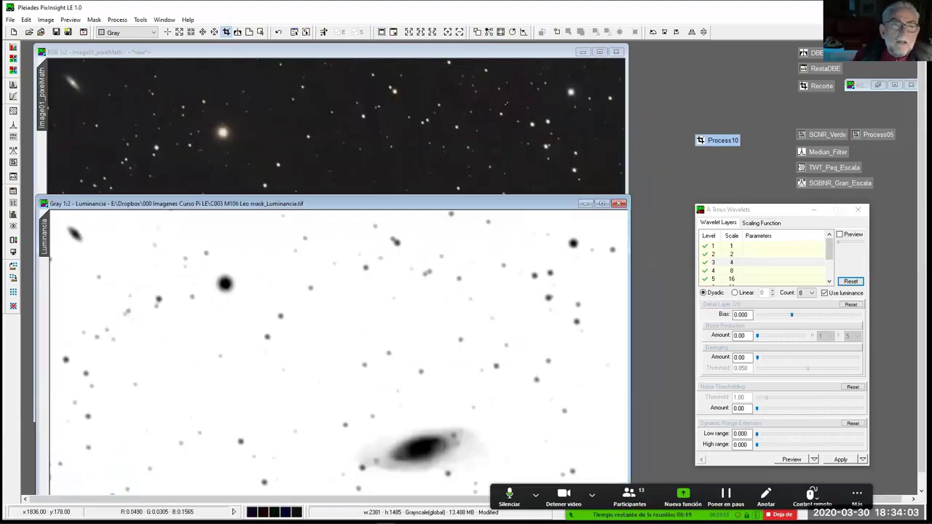
{"action": "left_click", "coordinate": [321, 33]}
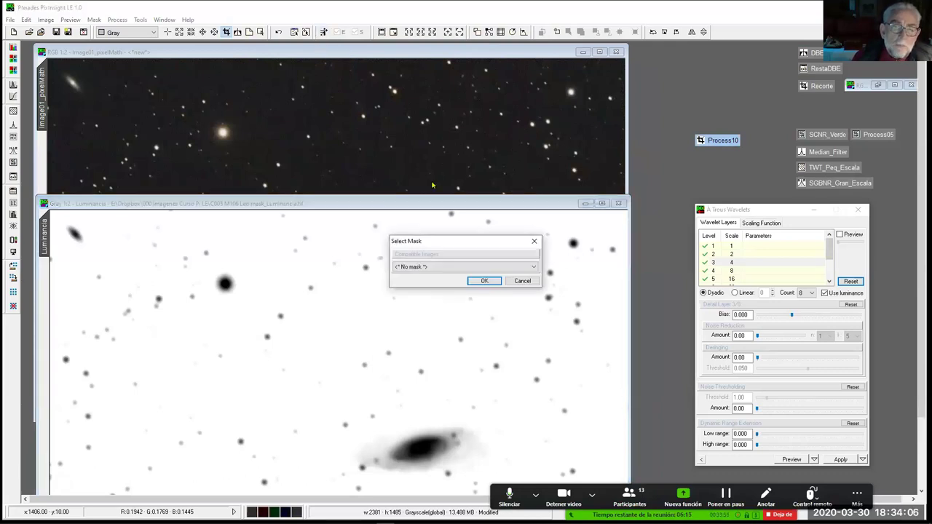
{"action": "left_click", "coordinate": [532, 268]}
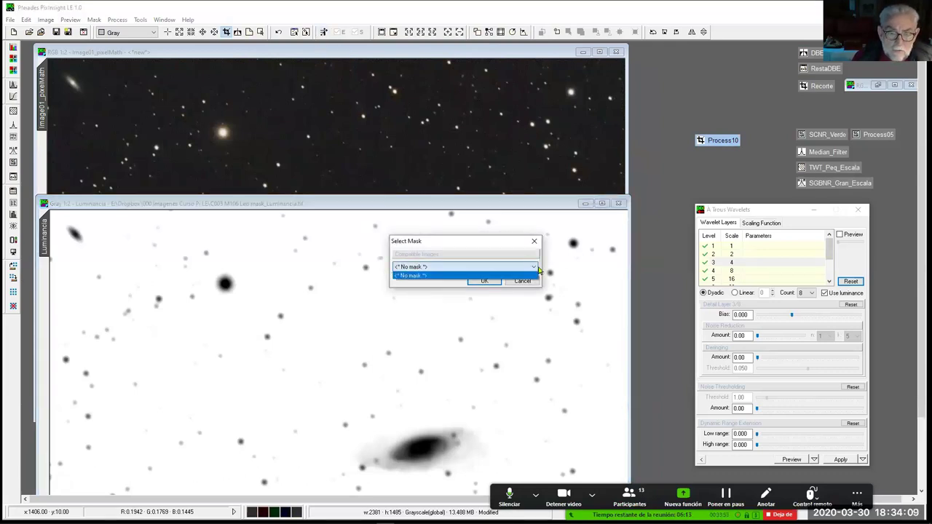
{"action": "left_click", "coordinate": [534, 267]}
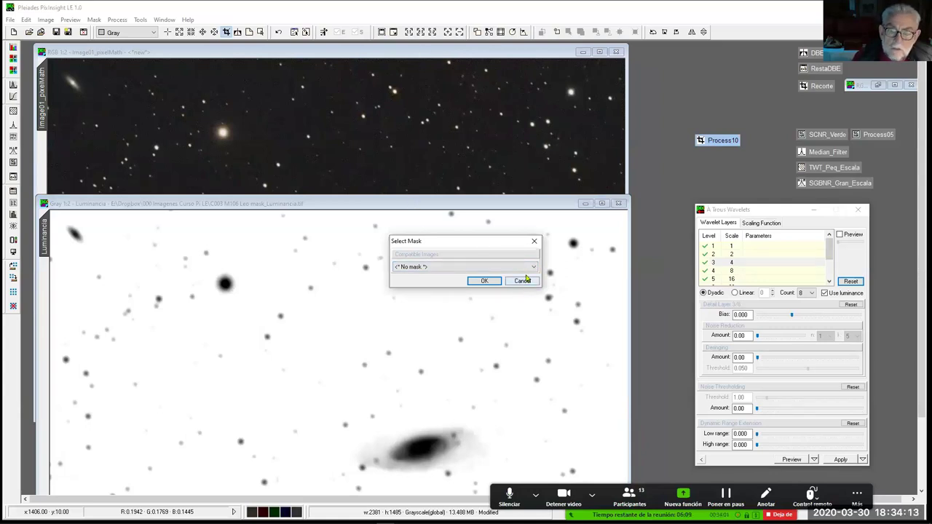
{"action": "left_click", "coordinate": [523, 280]}
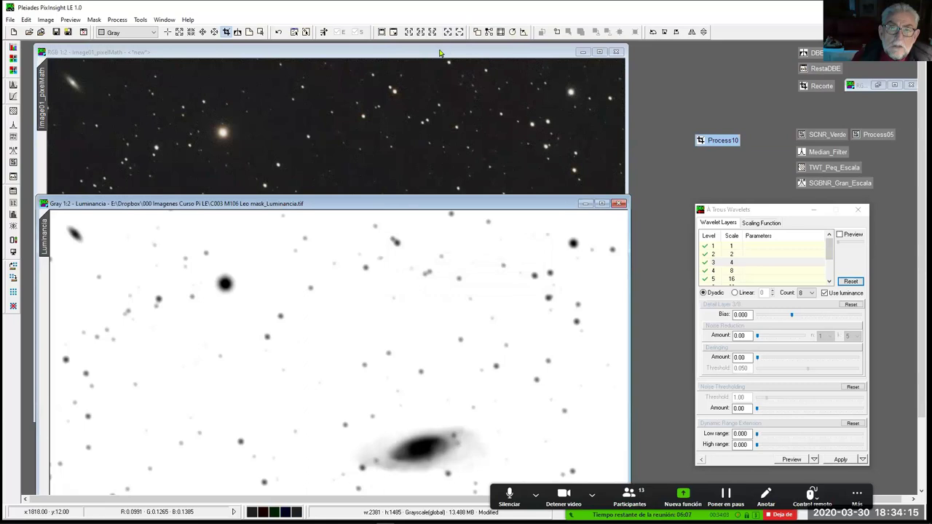
Assign the Luminancia image as the mask of the colour image Image01_pixelMath
{"action": "left_click", "coordinate": [458, 32]}
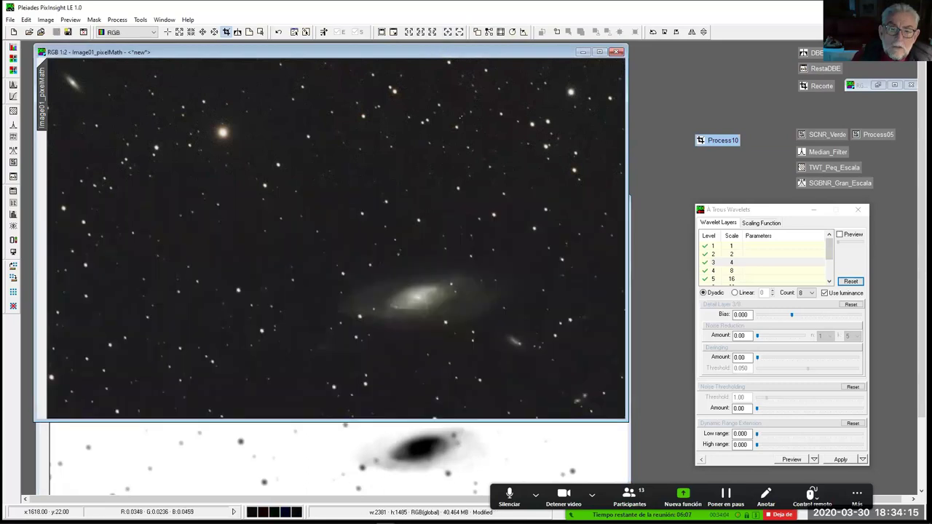
{"action": "left_click", "coordinate": [323, 32]}
{"action": "left_click", "coordinate": [532, 267]}
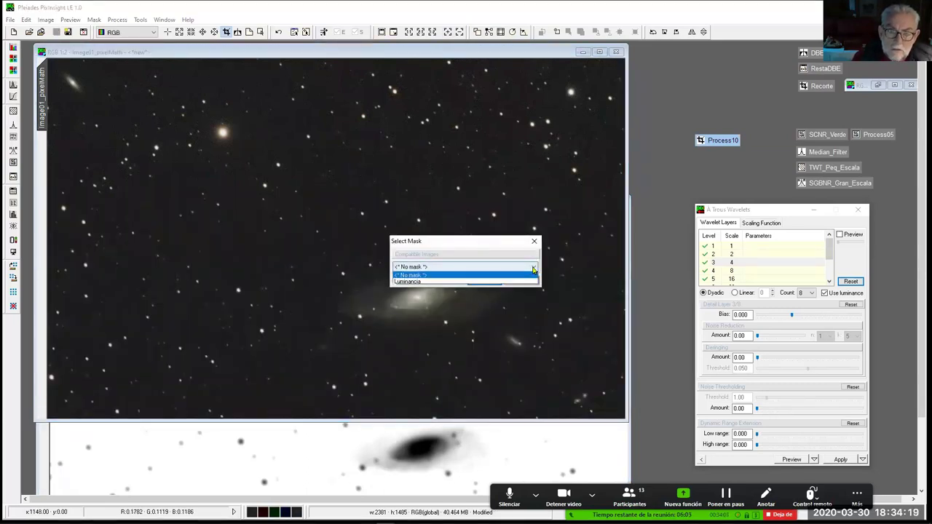
{"action": "left_click", "coordinate": [435, 283]}
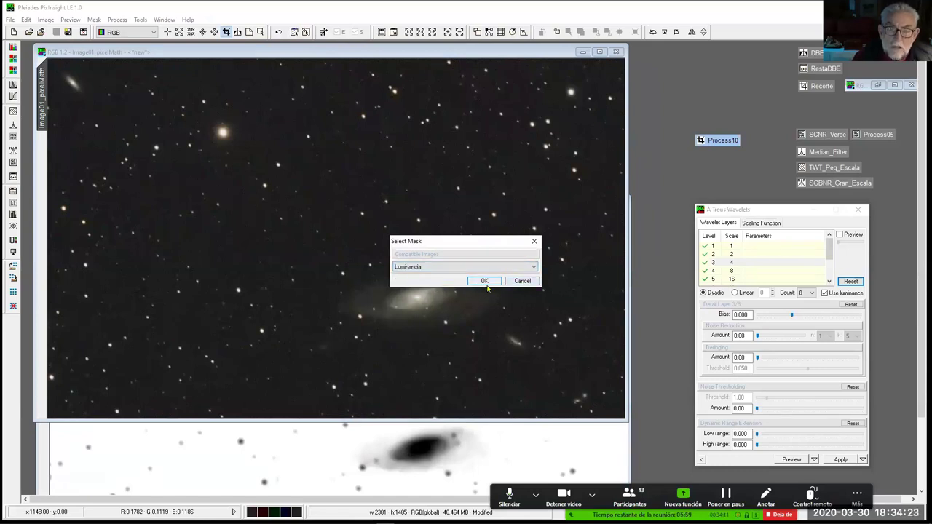
{"action": "left_click", "coordinate": [484, 282]}
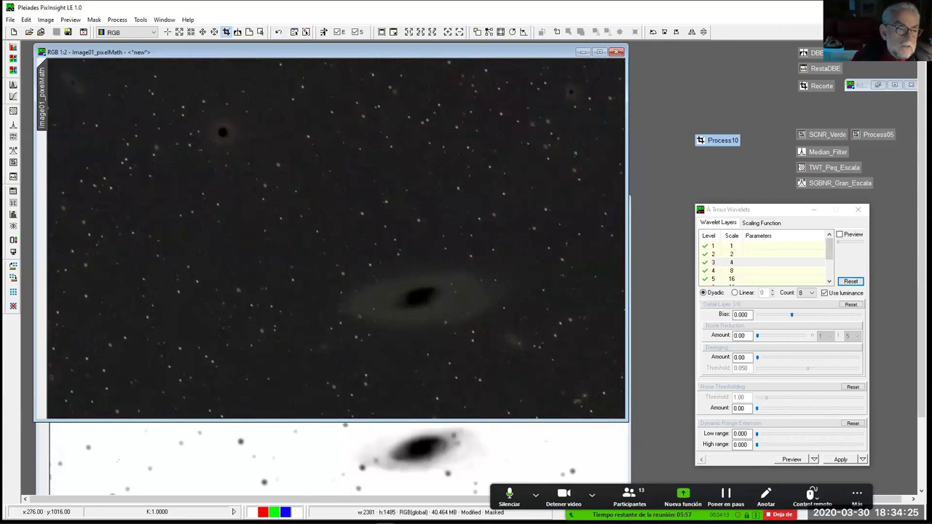
Minimize the Luminancia window and hide the mask display on the colour image while keeping the mask enabled
{"action": "left_click", "coordinate": [45, 460]}
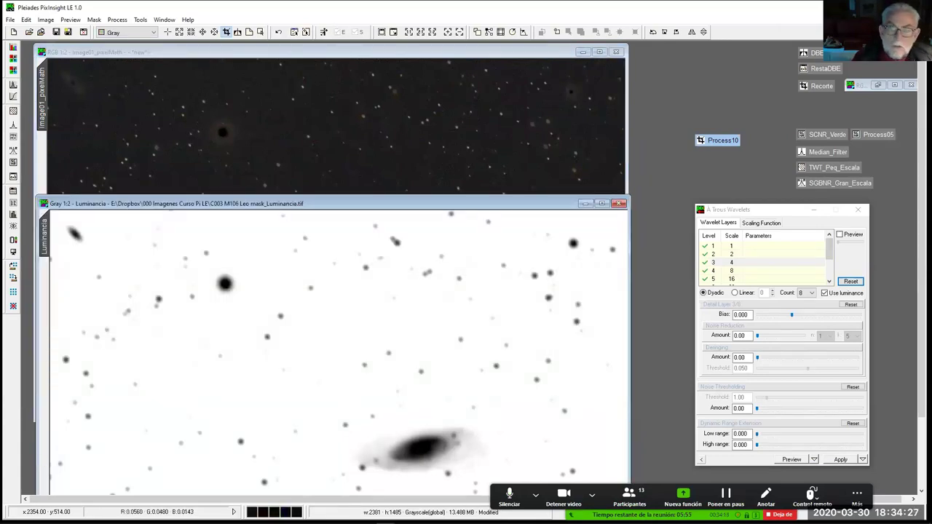
{"action": "left_click", "coordinate": [582, 203]}
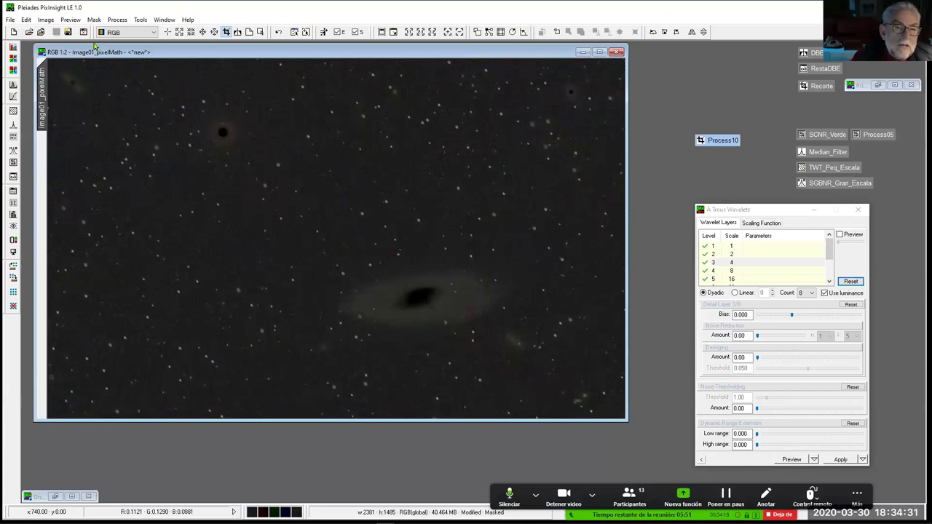
{"action": "left_click", "coordinate": [355, 32]}
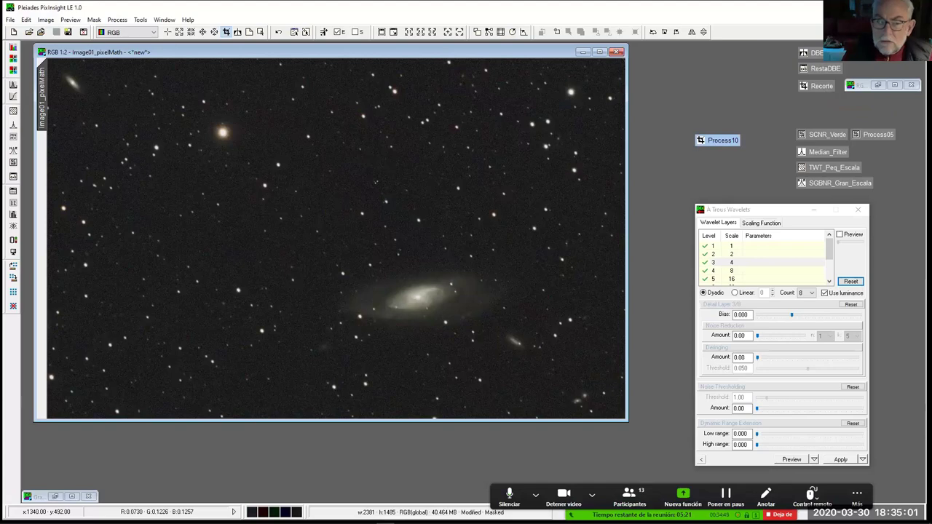
Open the RGB Working Space Parameters for Image01_pixelMath and place the dialog over the magnified background noise
{"action": "scroll", "coordinate": [375, 184], "scroll_direction": "up", "scroll_amount": 2}
{"action": "scroll", "coordinate": [376, 184], "scroll_direction": "up", "scroll_amount": 6}
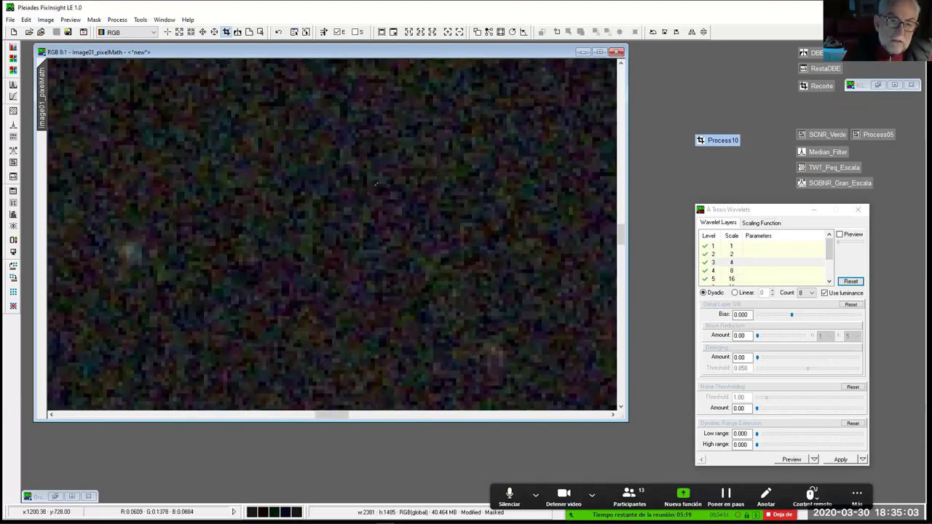
{"action": "scroll", "coordinate": [376, 184], "scroll_direction": "up", "scroll_amount": 8}
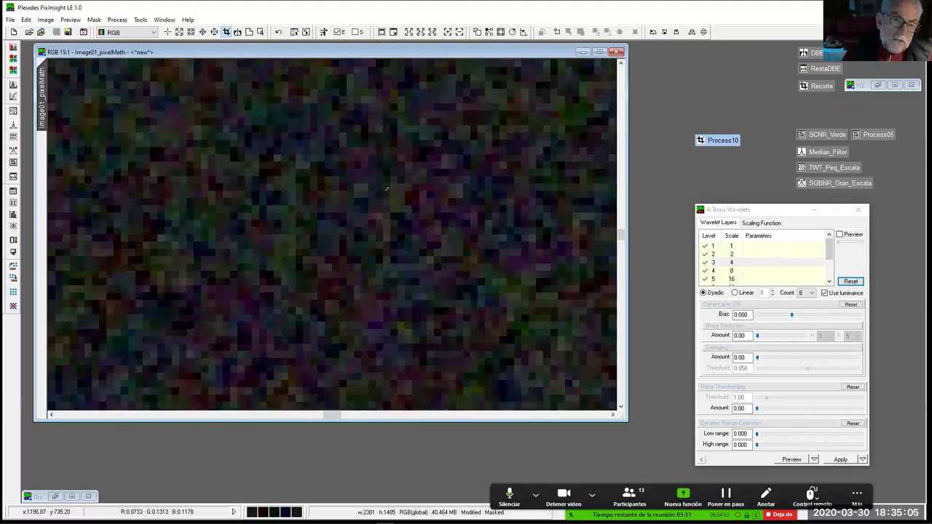
{"action": "scroll", "coordinate": [388, 189], "scroll_direction": "down", "scroll_amount": 1}
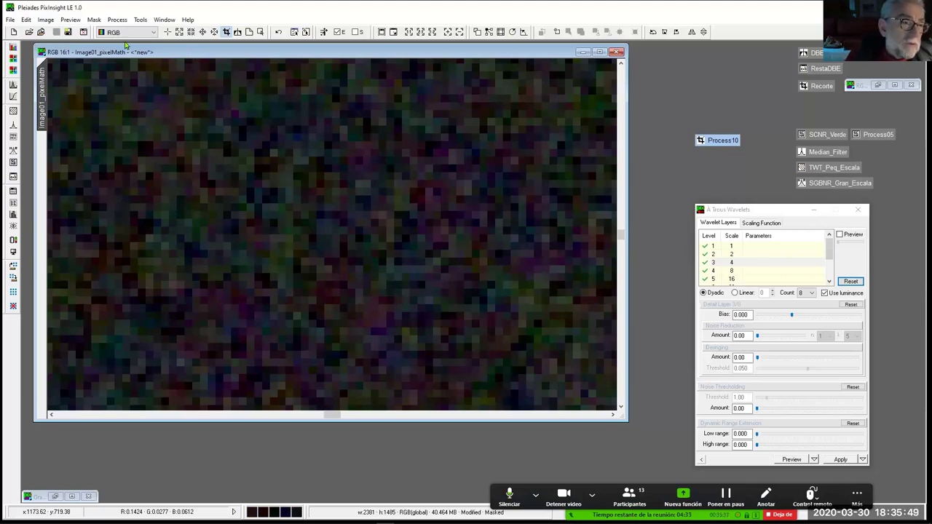
{"action": "left_click", "coordinate": [91, 20]}
{"action": "mouse_move", "coordinate": [116, 25]}
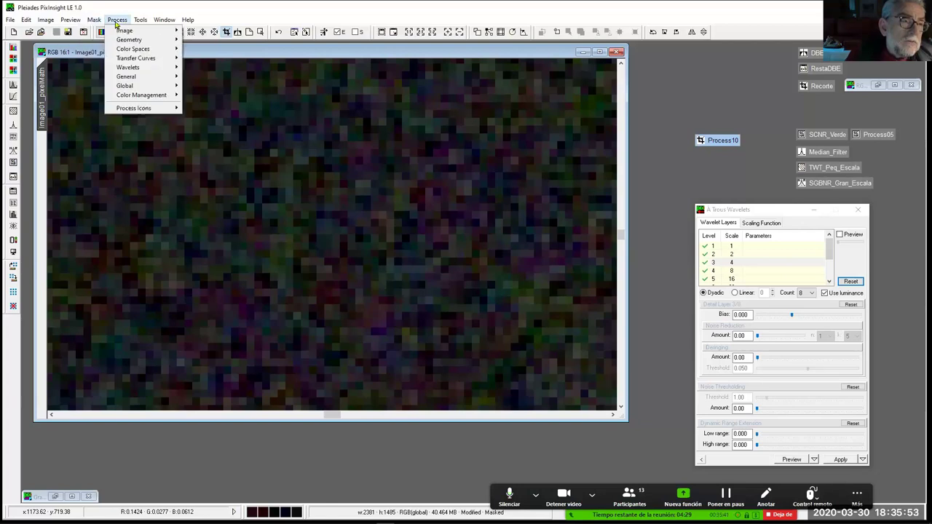
{"action": "mouse_move", "coordinate": [135, 51]}
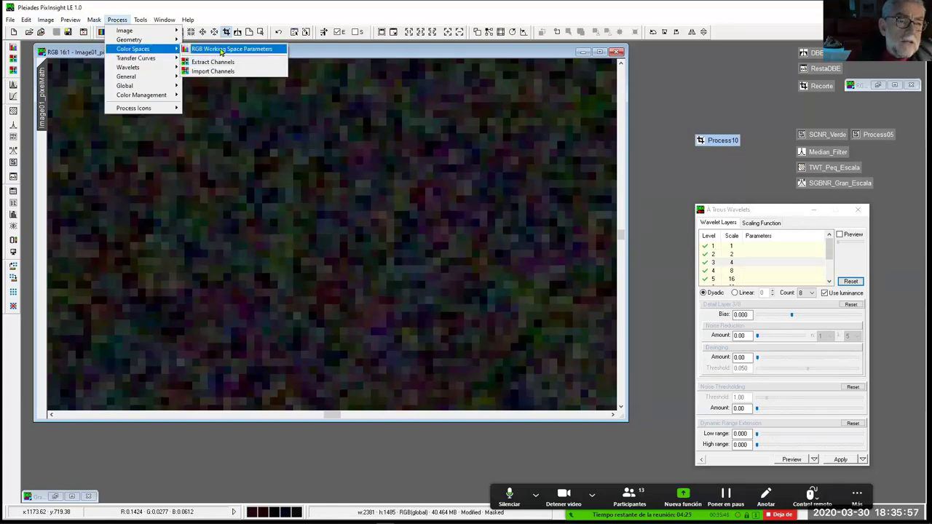
{"action": "left_click", "coordinate": [221, 50]}
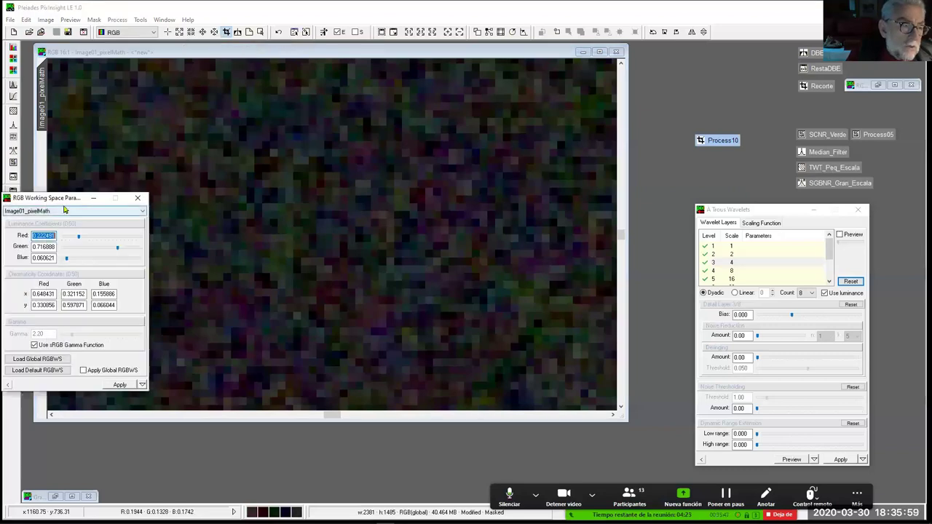
{"action": "left_click_drag", "start_coordinate": [66, 202], "coordinate": [306, 208]}
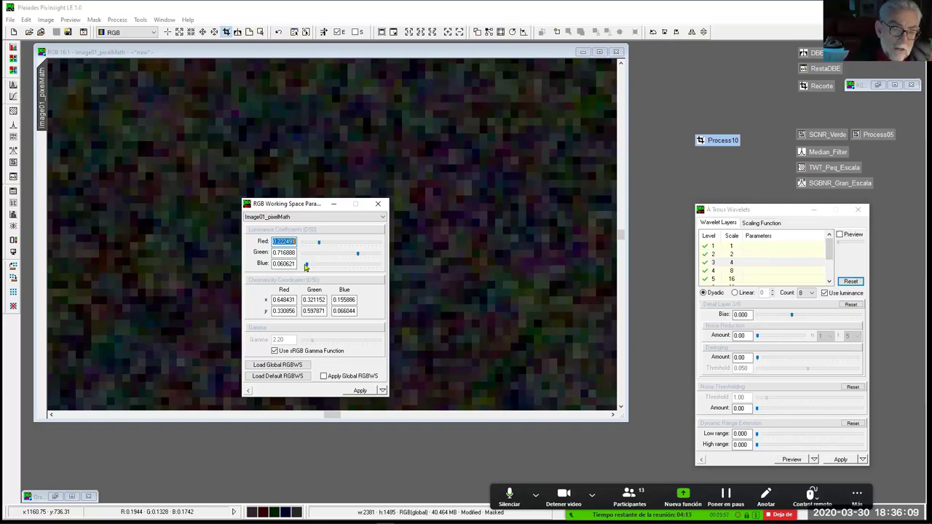
Set the red, green and blue luminance coefficients to 1, apply them to Image01_pixelMath and dismiss the dialog
{"action": "left_click_drag", "start_coordinate": [307, 265], "coordinate": [301, 265]}
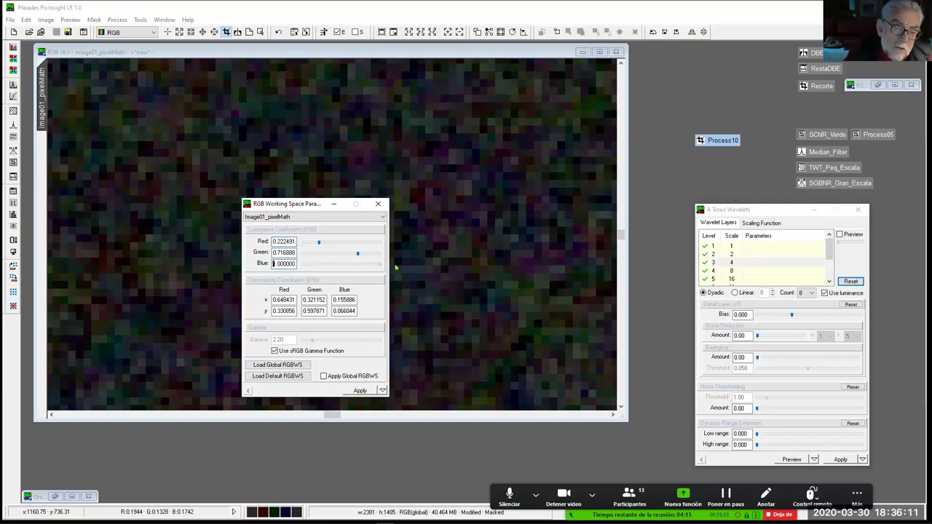
{"action": "left_click", "coordinate": [358, 254]}
{"action": "left_click_drag", "start_coordinate": [318, 244], "coordinate": [374, 250]}
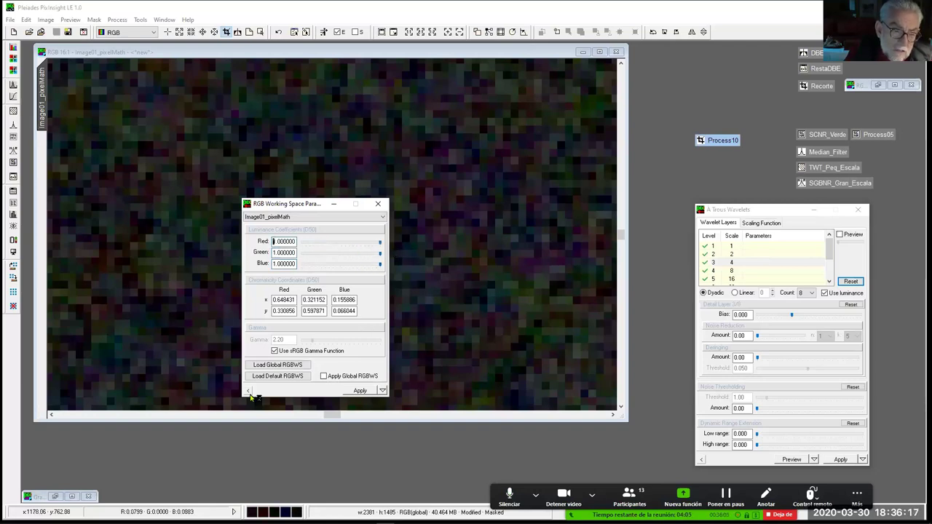
{"action": "left_click_drag", "start_coordinate": [251, 394], "coordinate": [195, 271]}
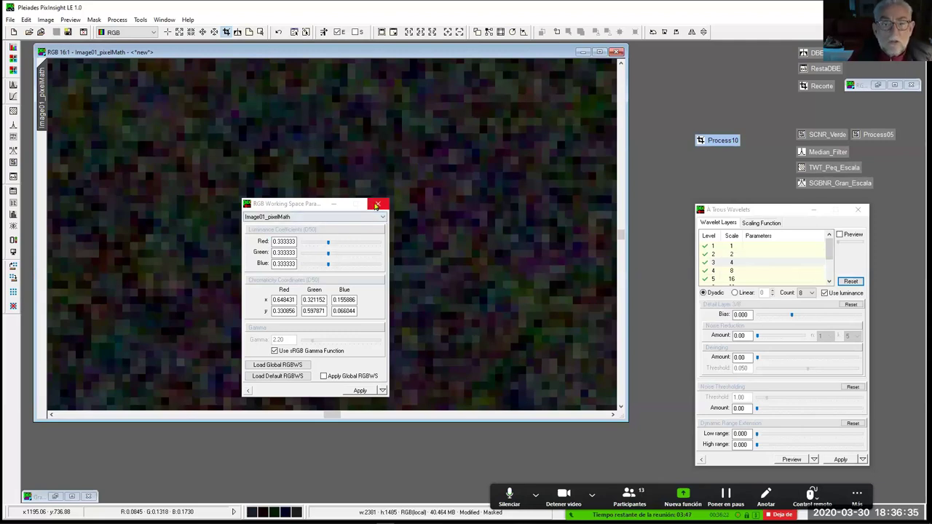
{"action": "left_click", "coordinate": [379, 204]}
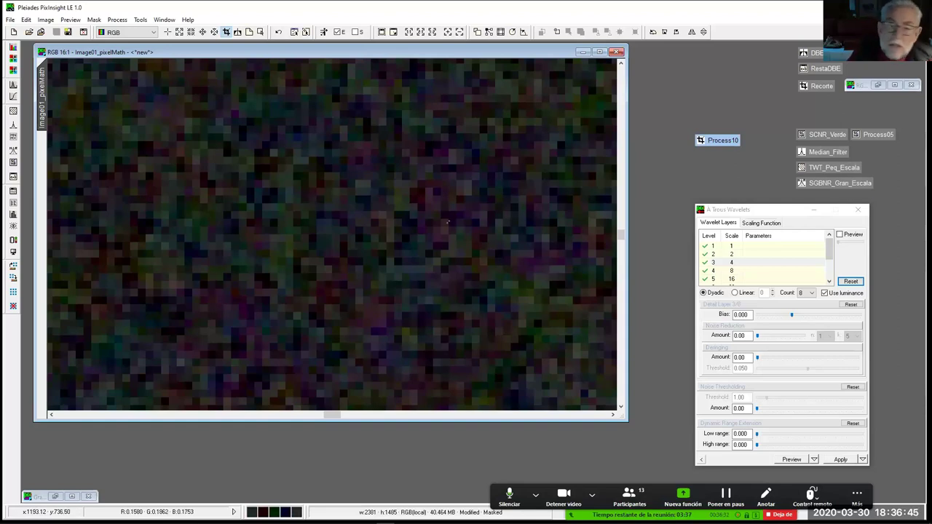
Open the saved SCNR_Verde process and review its choices, keeping Green as the color to remove and Average Neutral protection
{"action": "double_click", "coordinate": [824, 138]}
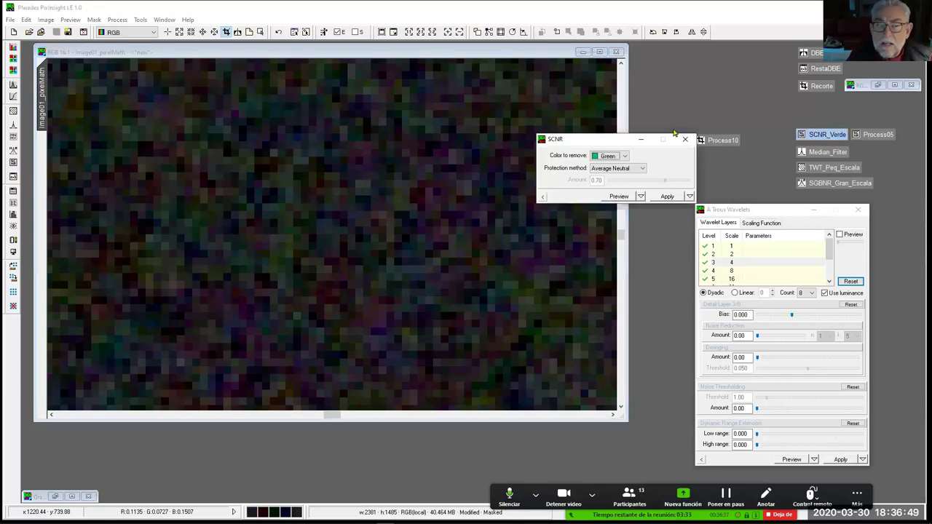
{"action": "left_click_drag", "start_coordinate": [589, 144], "coordinate": [396, 214]}
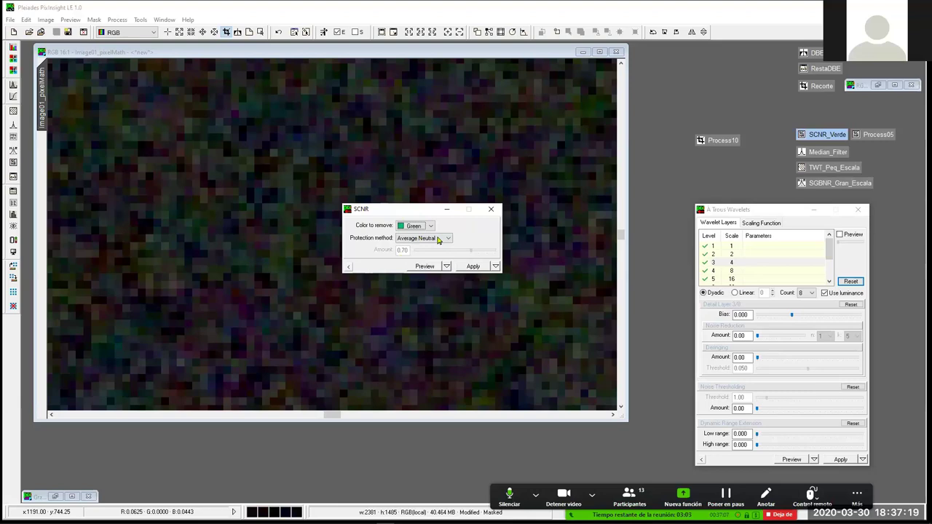
{"action": "left_click", "coordinate": [400, 227]}
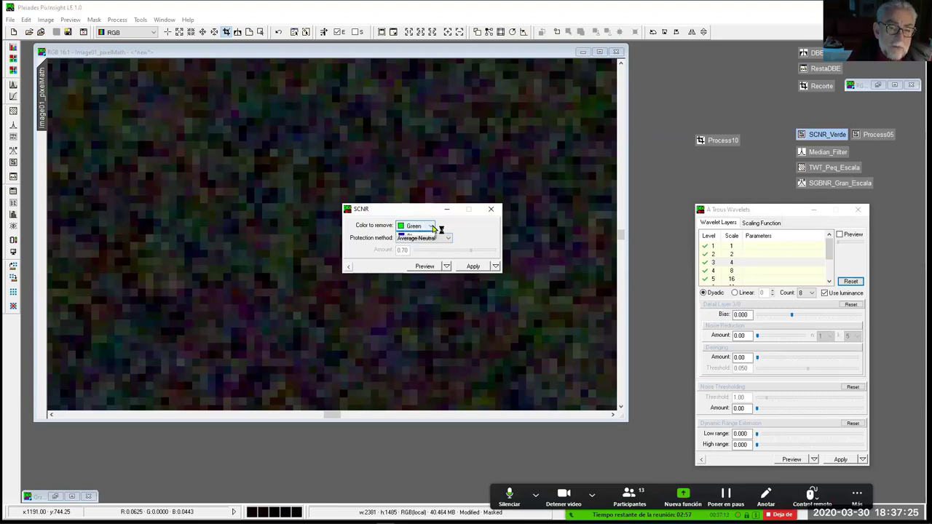
{"action": "left_click", "coordinate": [431, 226]}
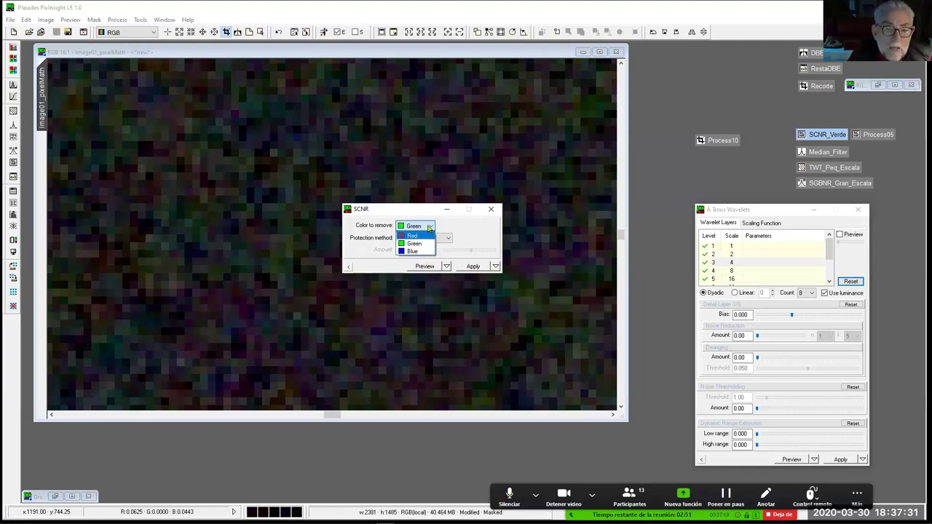
{"action": "left_click", "coordinate": [425, 244]}
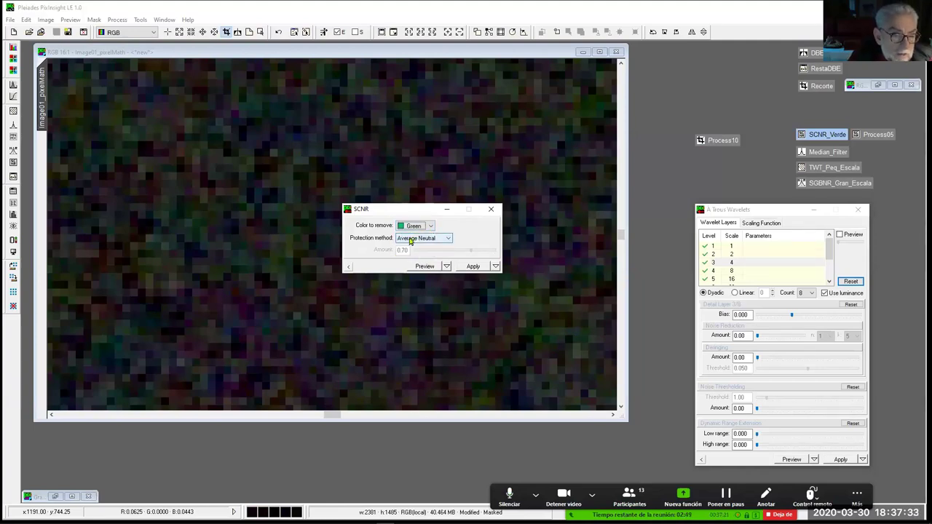
{"action": "left_click", "coordinate": [448, 240]}
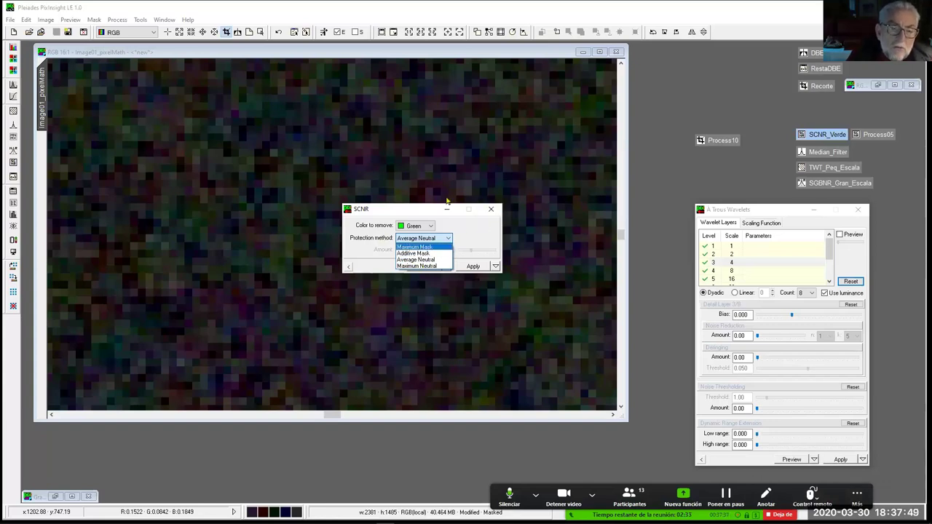
{"action": "left_click", "coordinate": [480, 236]}
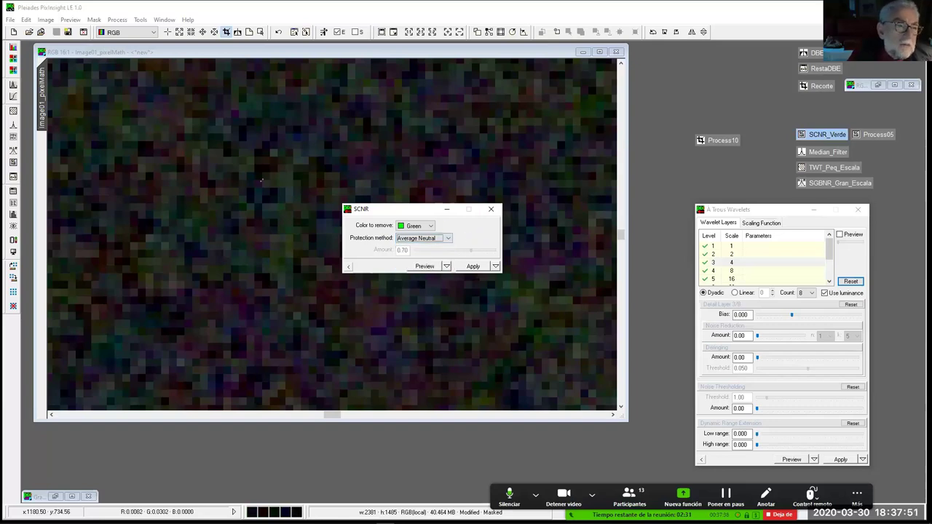
Move the SCNR dialog clear of the image and apply its green removal to the fully fitted Image01_pixelMath
{"action": "scroll", "coordinate": [250, 192], "scroll_direction": "down", "scroll_amount": 3}
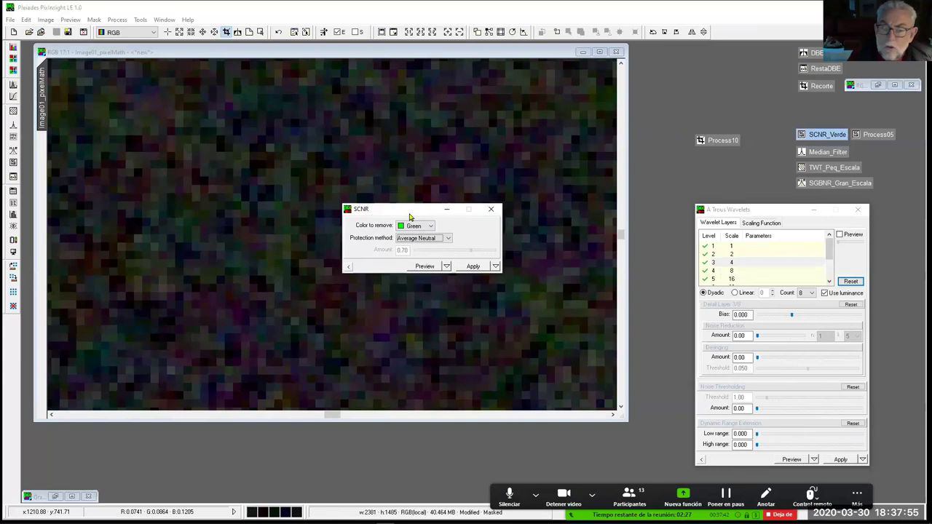
{"action": "left_click_drag", "start_coordinate": [409, 216], "coordinate": [703, 254]}
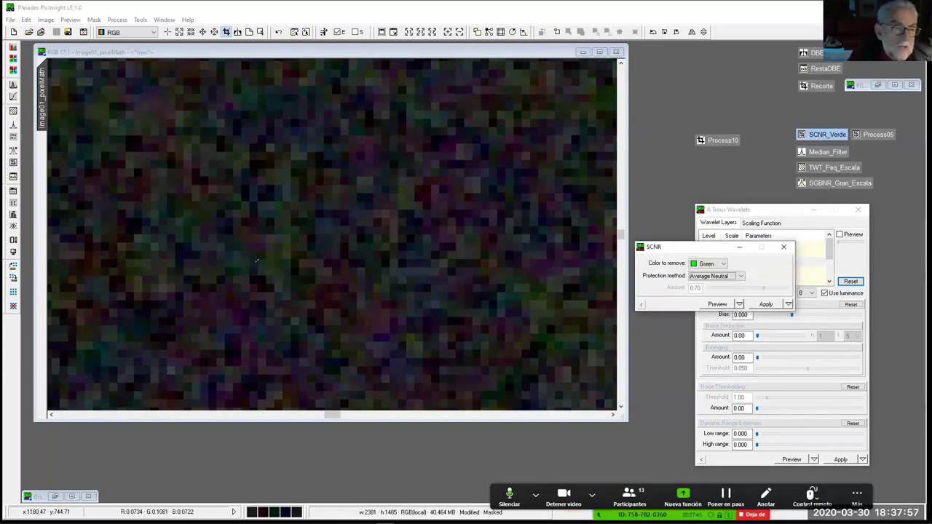
{"action": "left_click", "coordinate": [379, 33]}
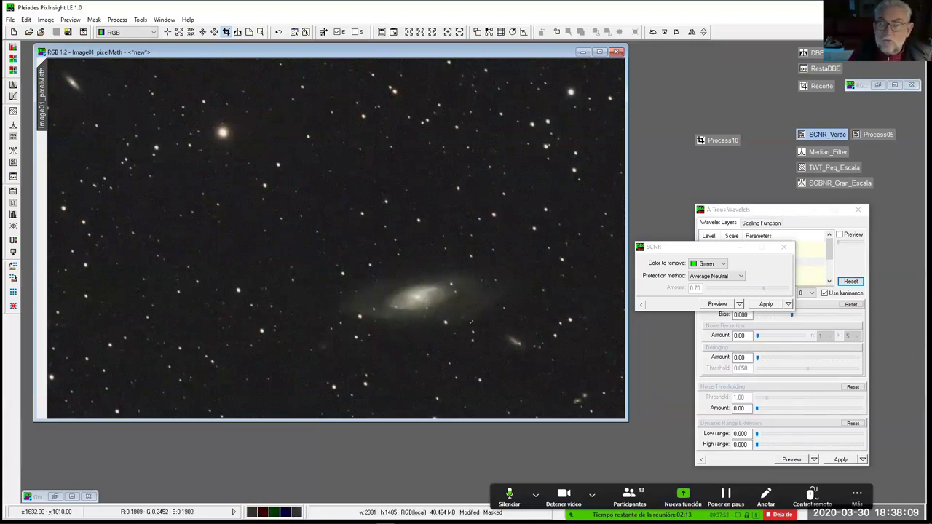
{"action": "left_click_drag", "start_coordinate": [639, 305], "coordinate": [370, 199]}
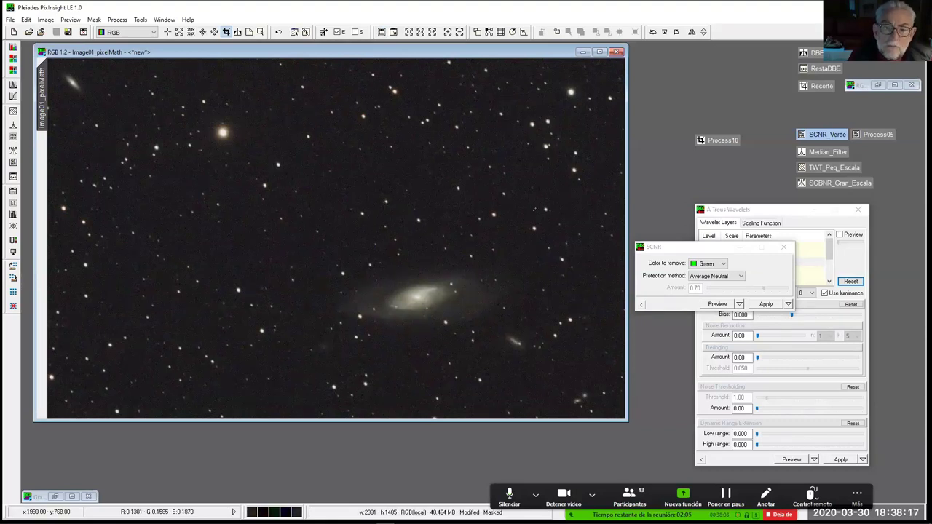
Undo and redo SCNR repeatedly to compare the image before and after, also at 4:1 magnification, ending with SCNR applied
{"action": "left_click", "coordinate": [276, 32]}
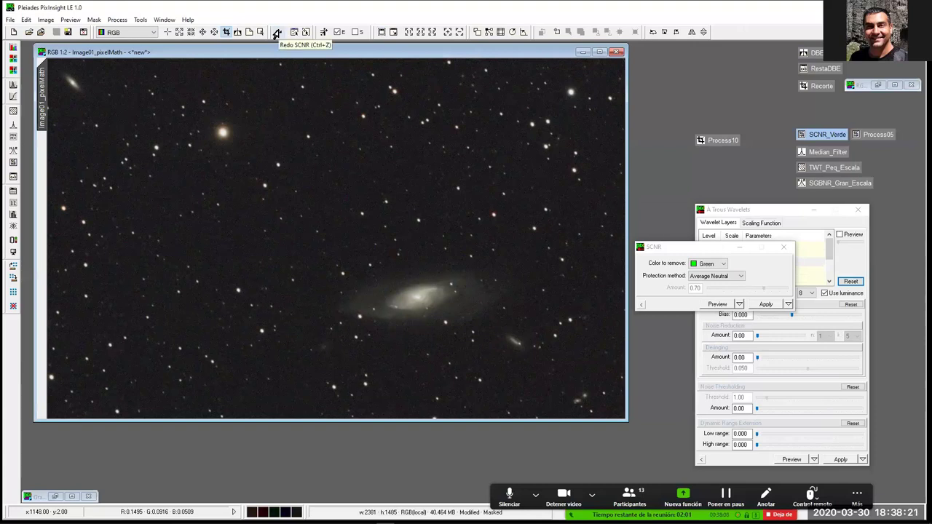
{"action": "left_click", "coordinate": [277, 33]}
{"action": "left_click", "coordinate": [277, 33]}
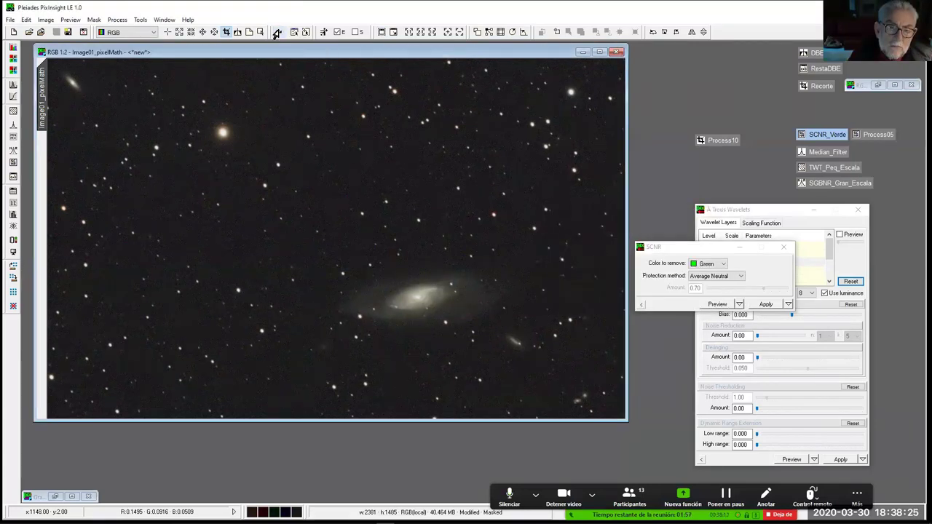
{"action": "left_click", "coordinate": [276, 33]}
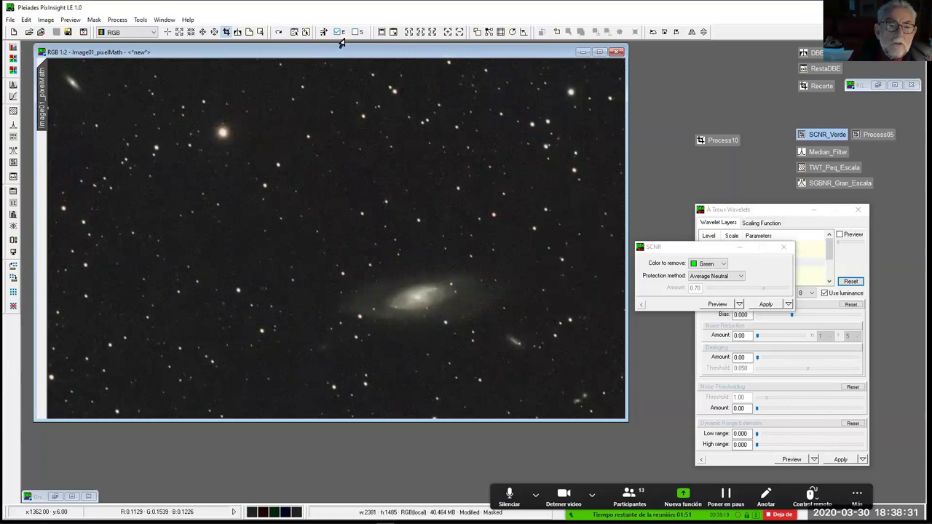
{"action": "scroll", "coordinate": [371, 182], "scroll_direction": "down", "scroll_amount": 1}
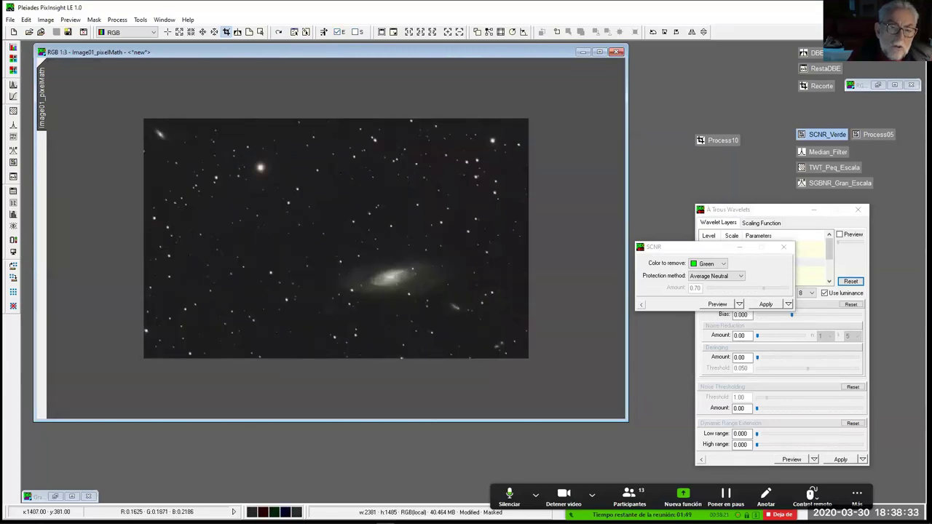
{"action": "scroll", "coordinate": [371, 181], "scroll_direction": "up", "scroll_amount": 5}
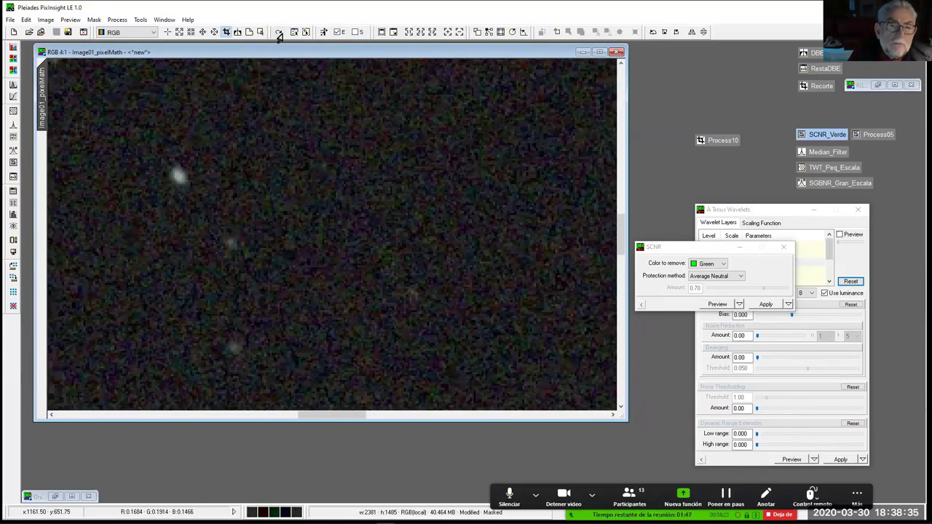
{"action": "left_click", "coordinate": [275, 34]}
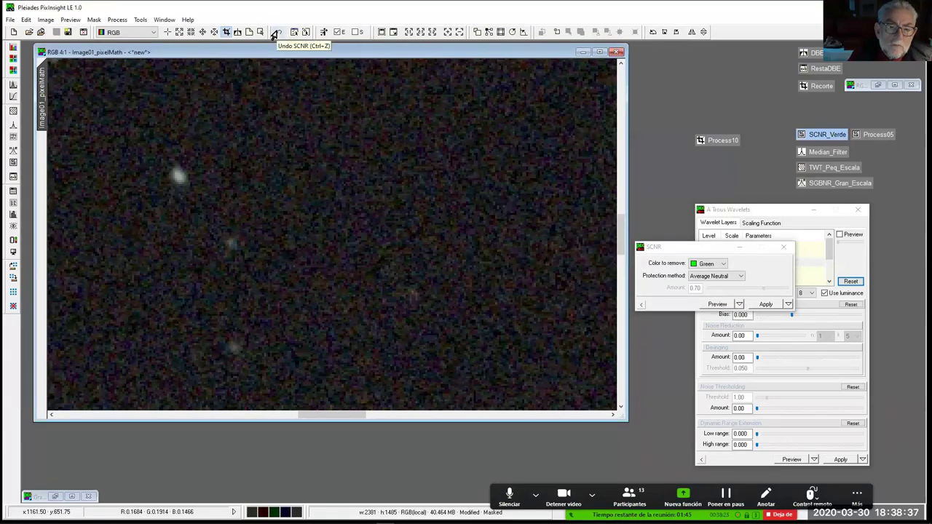
Toggle the SCNR green removal on Image01_pixelMath for comparison at high and 1:2 magnification, leaving it undone
{"action": "left_click", "coordinate": [275, 33]}
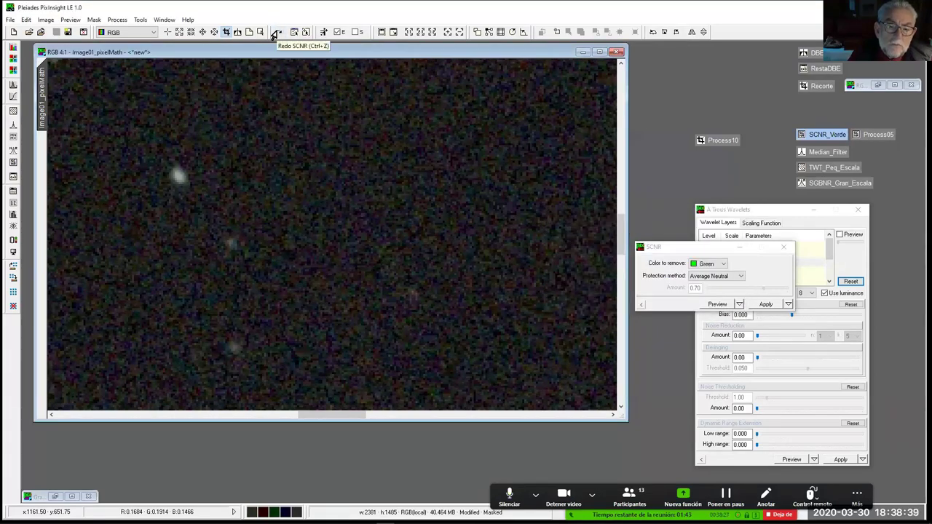
{"action": "left_click", "coordinate": [276, 34]}
{"action": "left_click", "coordinate": [276, 33]}
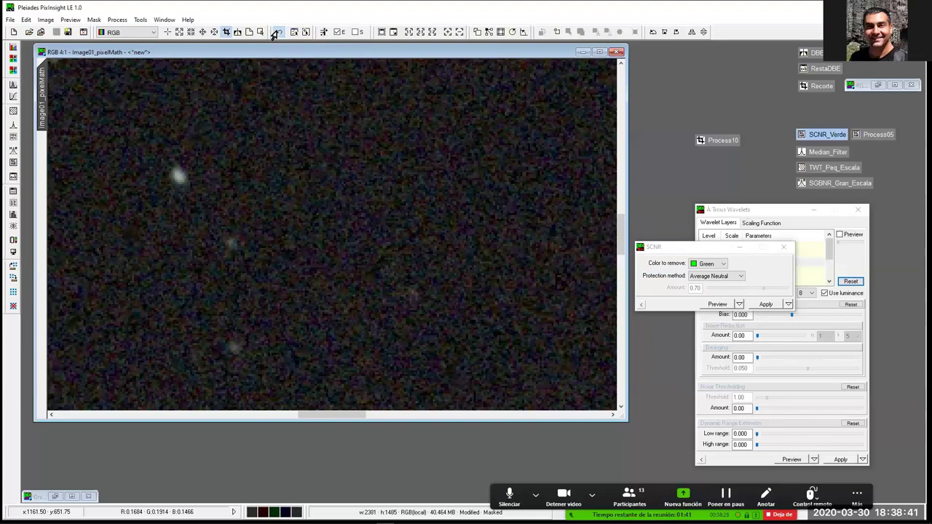
{"action": "scroll", "coordinate": [337, 153], "scroll_direction": "down", "scroll_amount": 2}
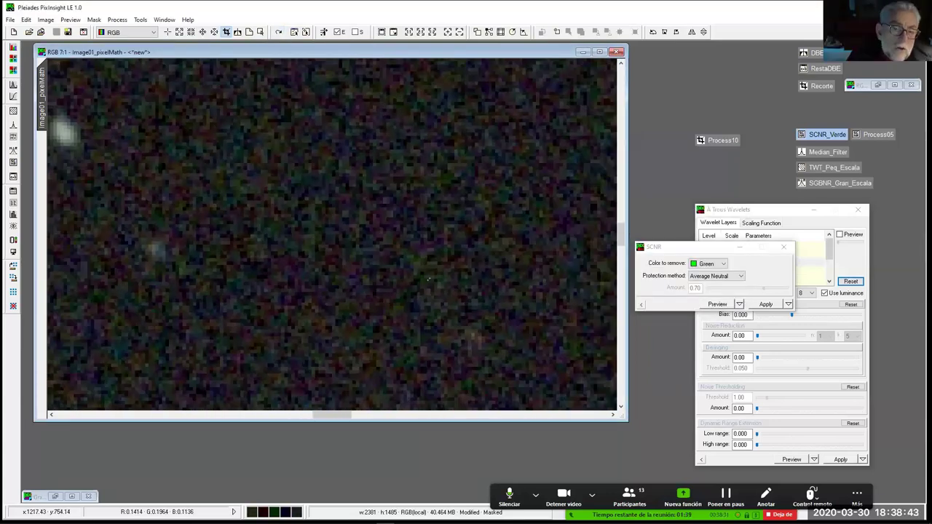
{"action": "scroll", "coordinate": [428, 279], "scroll_direction": "down", "scroll_amount": 2}
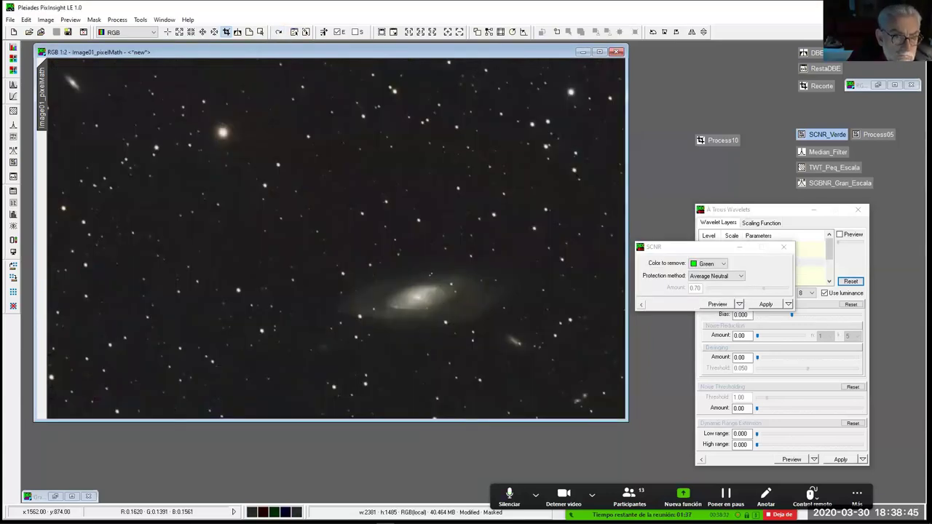
{"action": "left_click", "coordinate": [278, 32]}
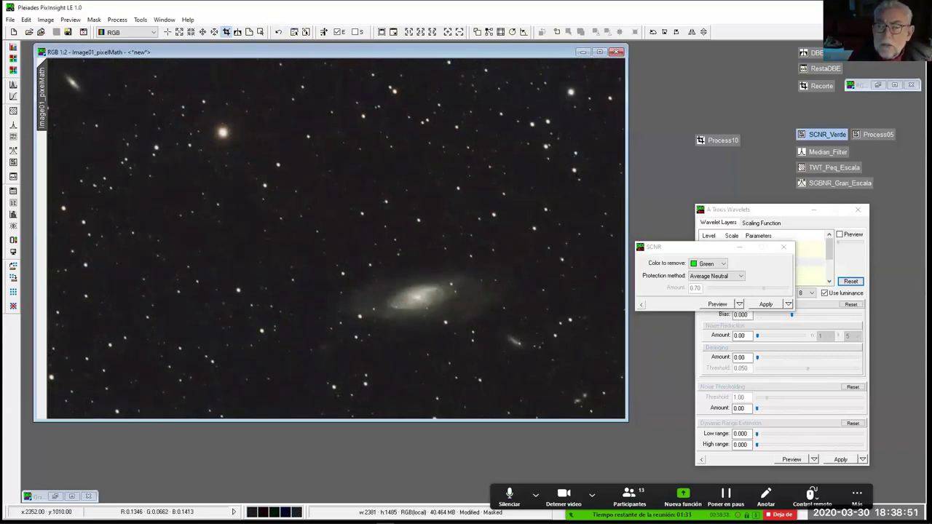
{"action": "left_click", "coordinate": [278, 32]}
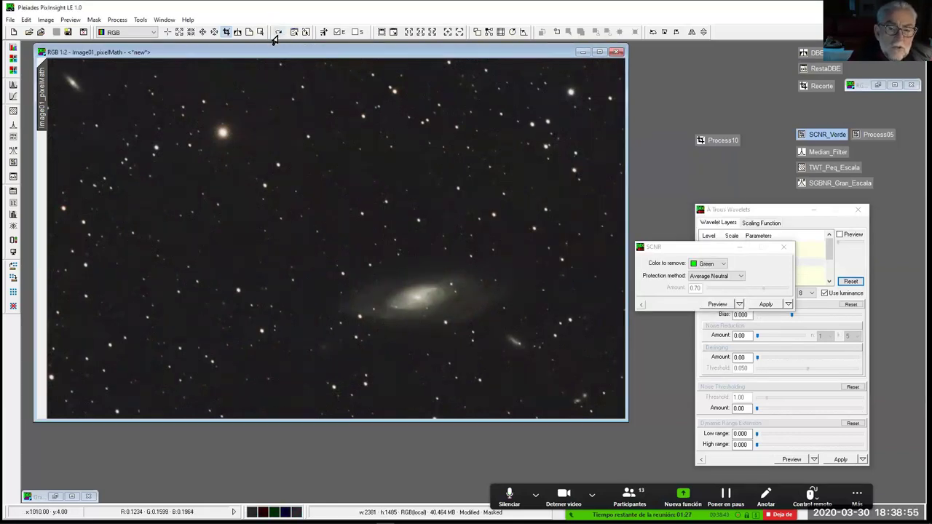
Switch SCNR to Additive Mask protection using the saved Process05 with amount 0.05, and apply it to Image01_pixelMath
{"action": "left_click", "coordinate": [741, 278]}
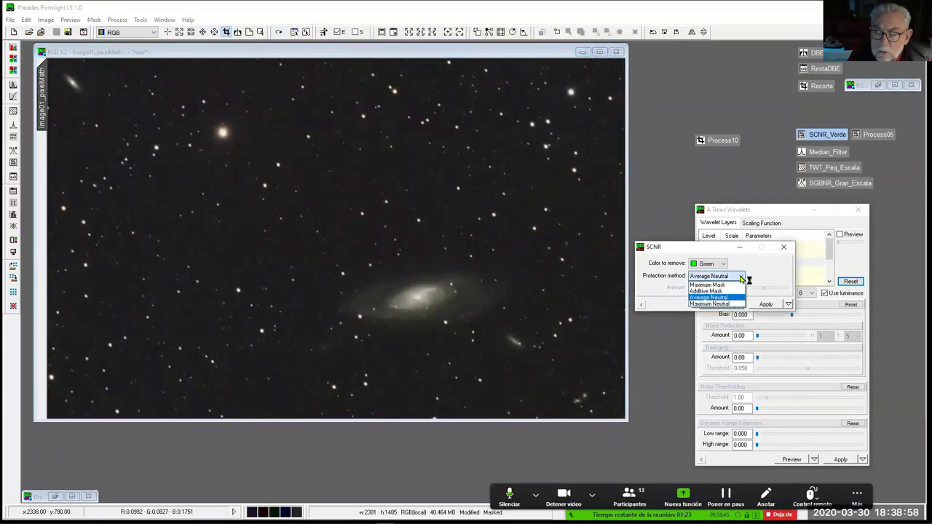
{"action": "left_click", "coordinate": [710, 291]}
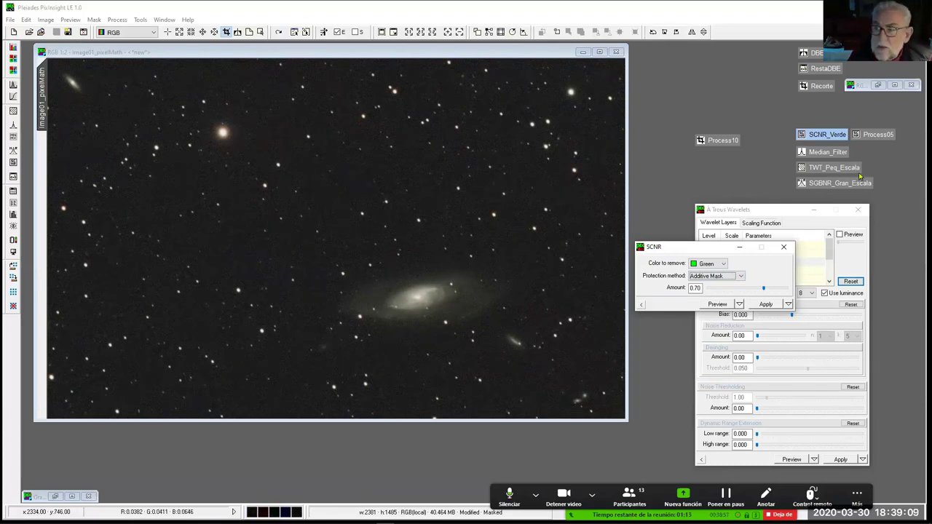
{"action": "double_click", "coordinate": [869, 136]}
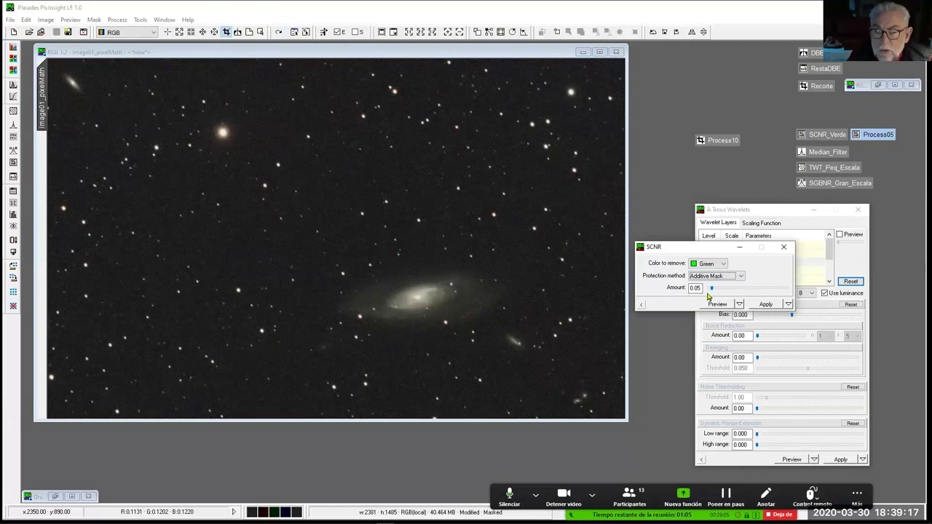
{"action": "left_click_drag", "start_coordinate": [640, 306], "coordinate": [385, 205]}
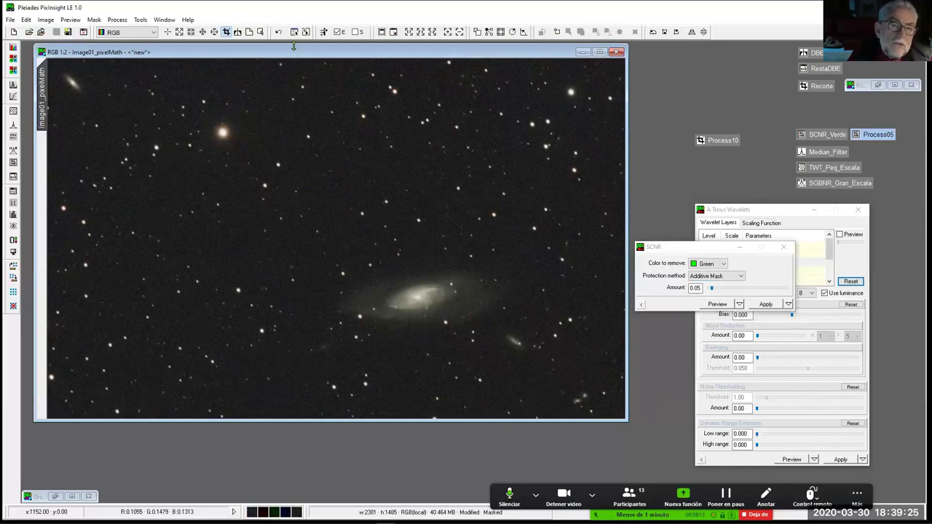
Undo the last SCNR, reapply green removal to Image01_pixelMath with Additive Mask at amount 0.10, and close the SCNR dialog
{"action": "left_click", "coordinate": [277, 34]}
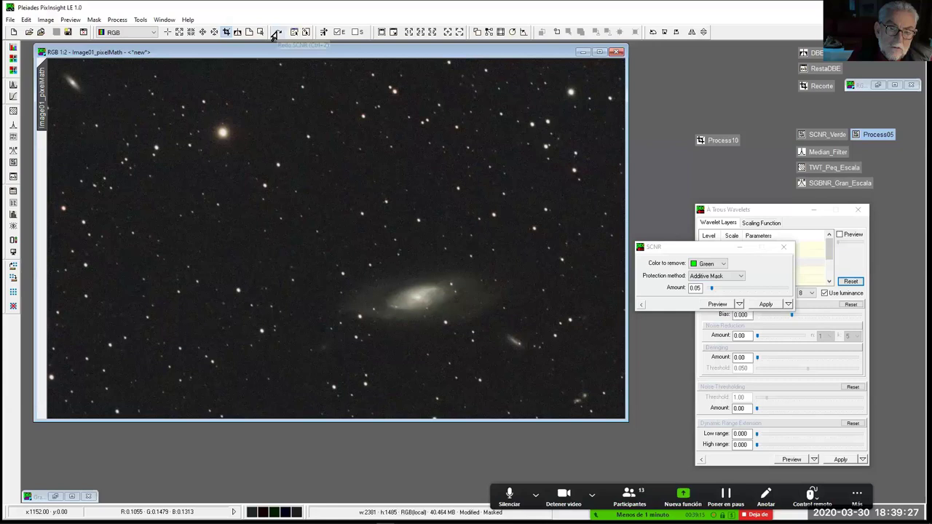
{"action": "left_click", "coordinate": [276, 34]}
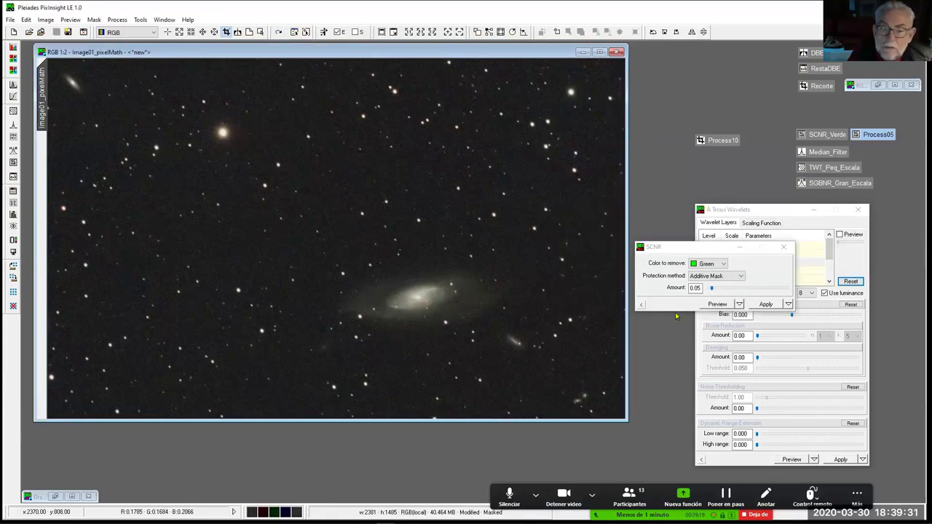
{"action": "left_click", "coordinate": [712, 290]}
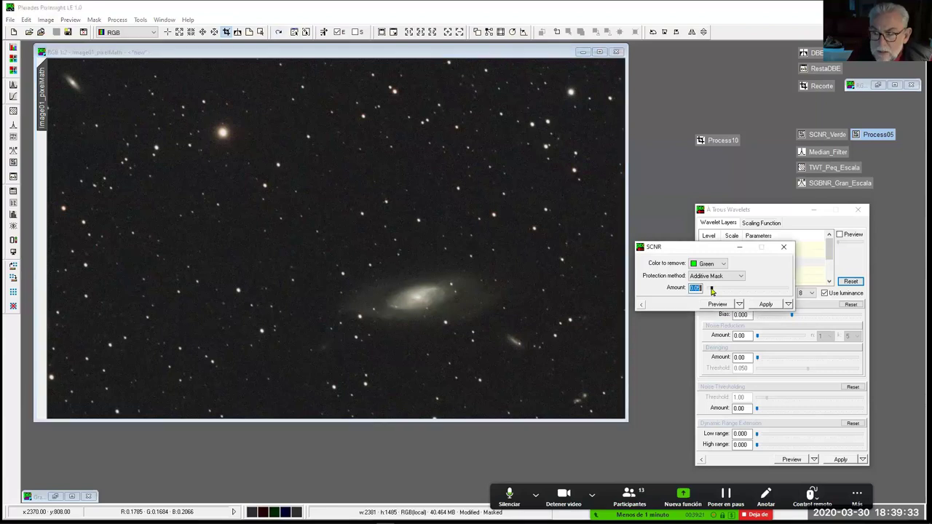
{"action": "left_click_drag", "start_coordinate": [712, 290], "coordinate": [715, 291]}
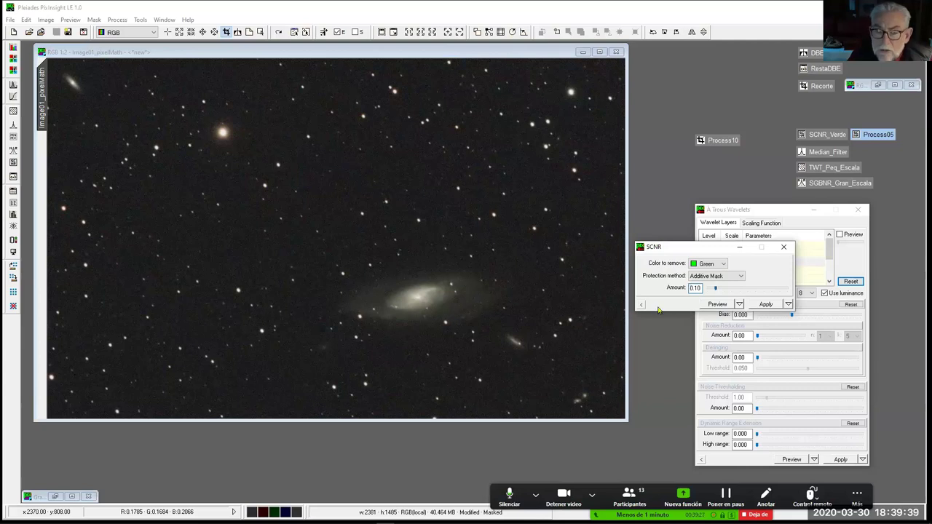
{"action": "left_click_drag", "start_coordinate": [642, 308], "coordinate": [342, 198]}
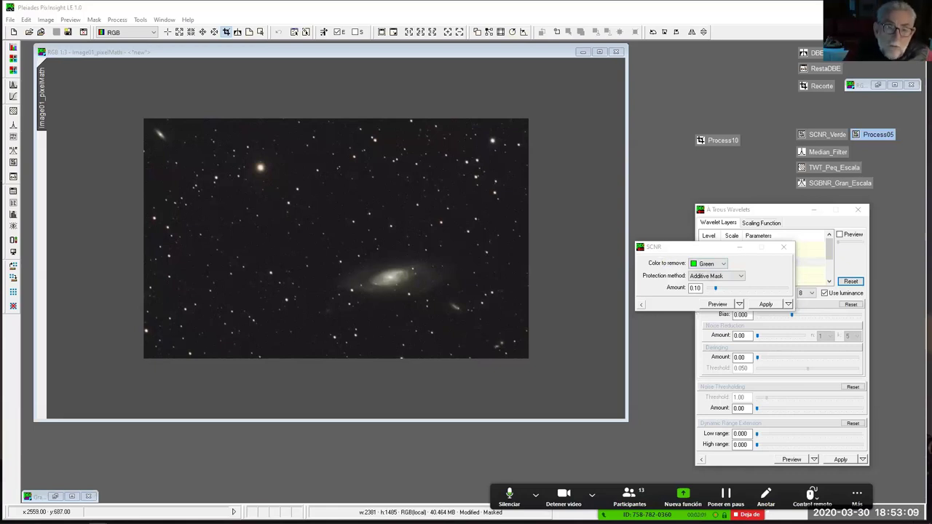
{"action": "scroll", "coordinate": [320, 215], "scroll_direction": "up", "scroll_amount": 1}
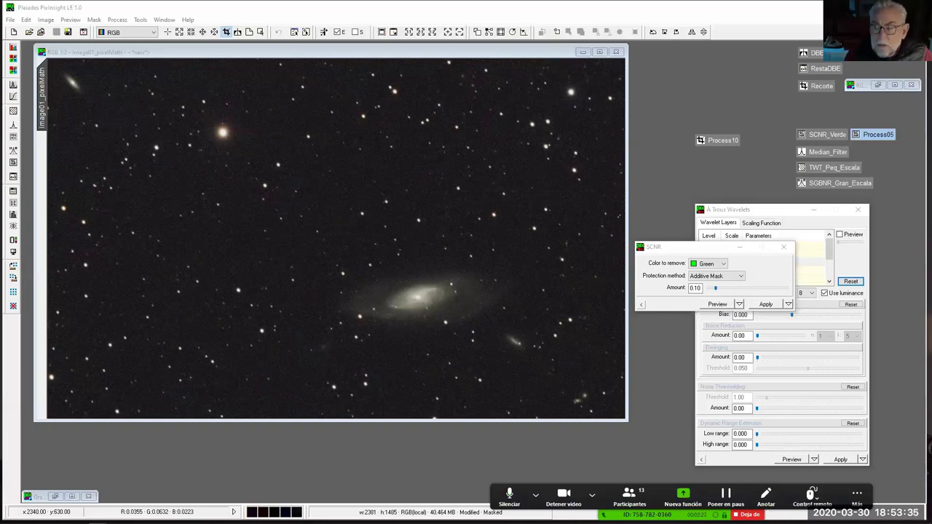
{"action": "left_click", "coordinate": [784, 249]}
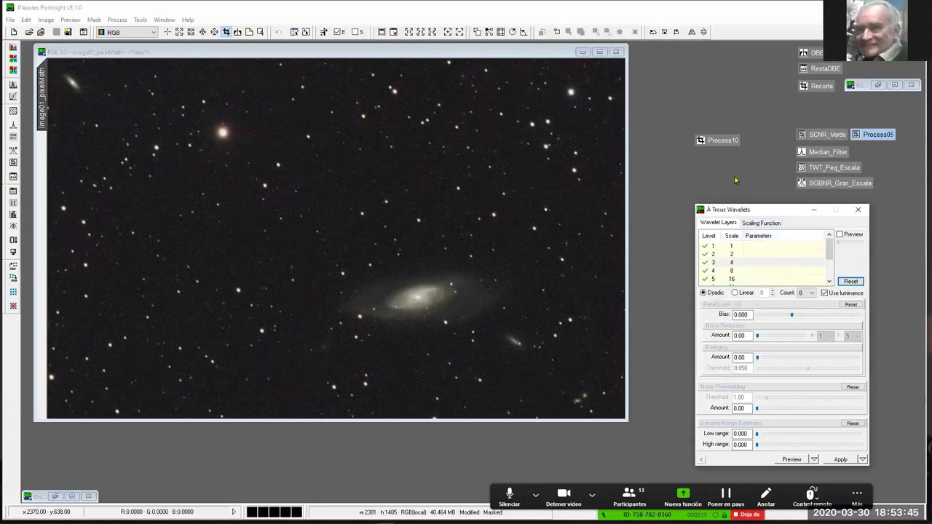
Place the Process10 icon beneath Recorte, then open the saved Median_Filter process with its dialog clear of the image
{"action": "left_click_drag", "start_coordinate": [720, 144], "coordinate": [823, 106]}
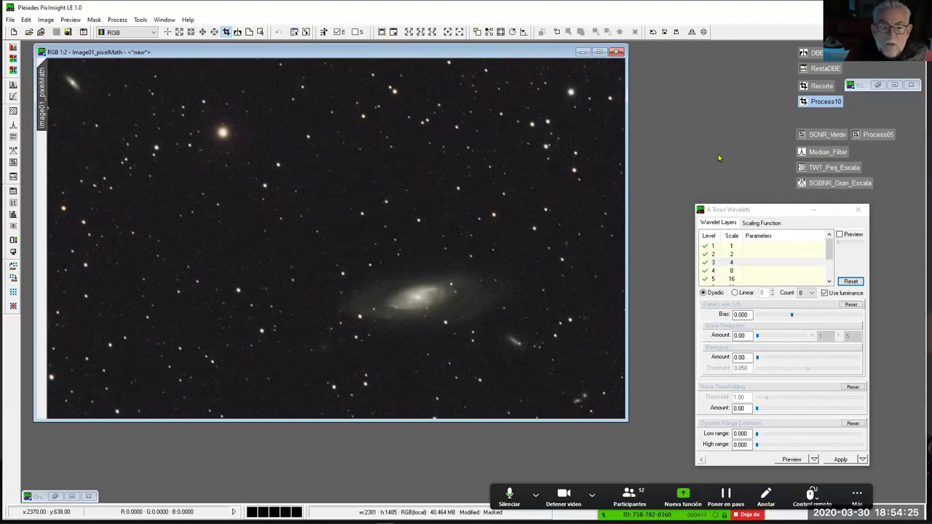
{"action": "left_click", "coordinate": [822, 154]}
{"action": "double_click", "coordinate": [822, 154]}
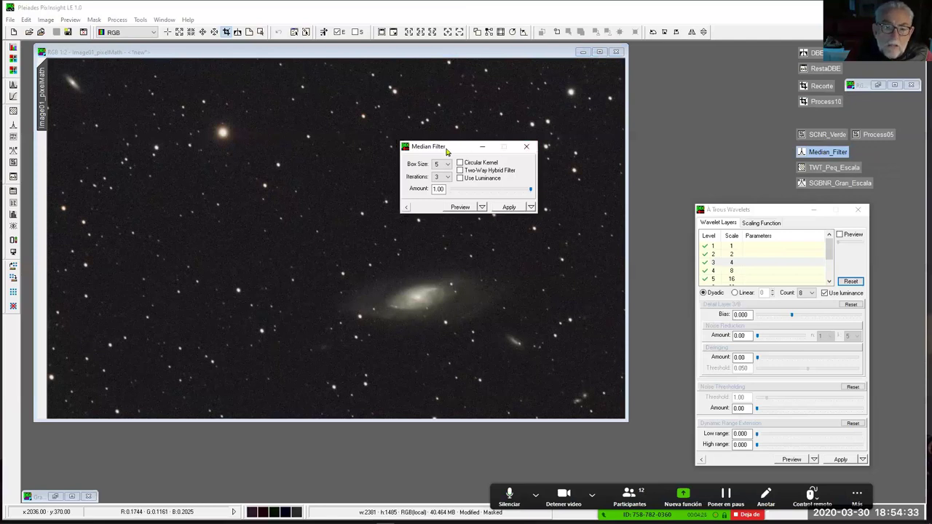
{"action": "left_click_drag", "start_coordinate": [452, 149], "coordinate": [695, 103]}
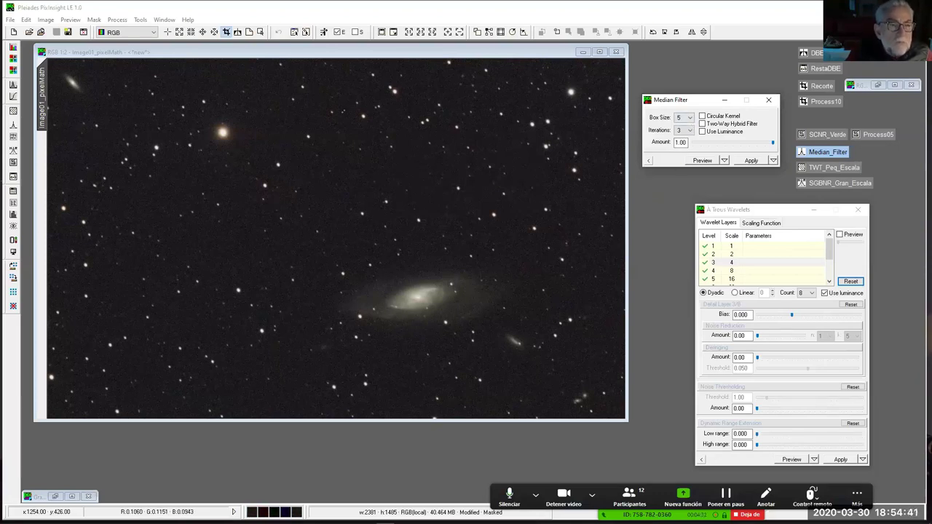
Create a preview of about 391 × 365 px over the galaxy's left half and display it at 2:1
{"action": "left_click", "coordinate": [249, 31]}
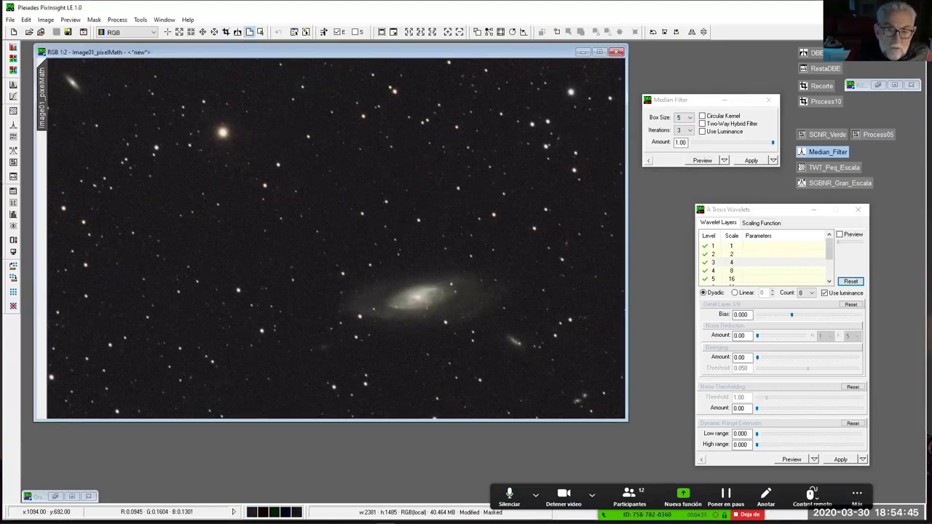
{"action": "left_click_drag", "start_coordinate": [318, 253], "coordinate": [413, 340]}
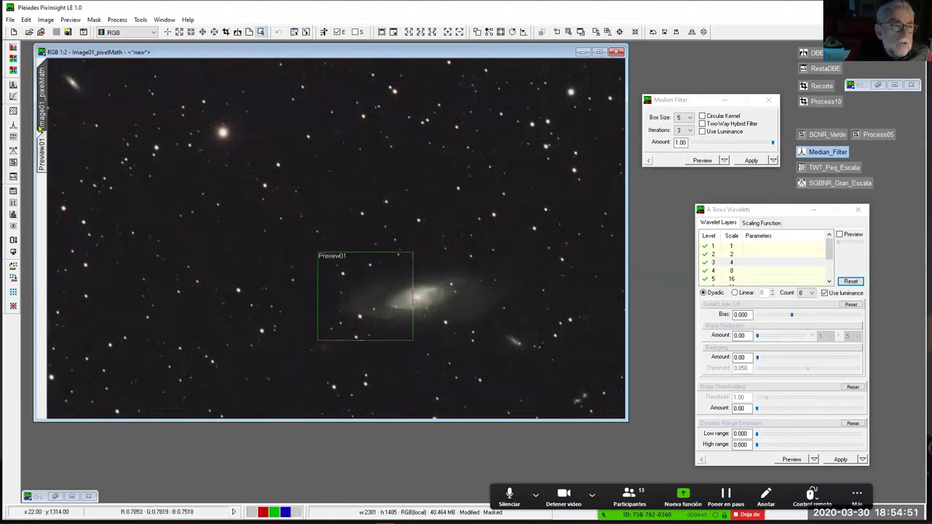
{"action": "left_click", "coordinate": [43, 157]}
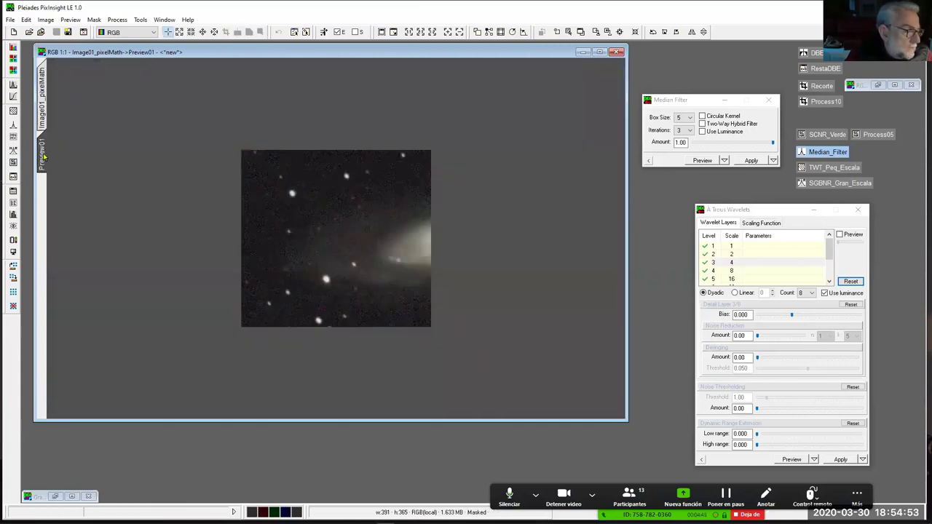
{"action": "scroll", "coordinate": [337, 238], "scroll_direction": "down", "scroll_amount": 4}
{"action": "scroll", "coordinate": [337, 238], "scroll_direction": "up", "scroll_amount": 5}
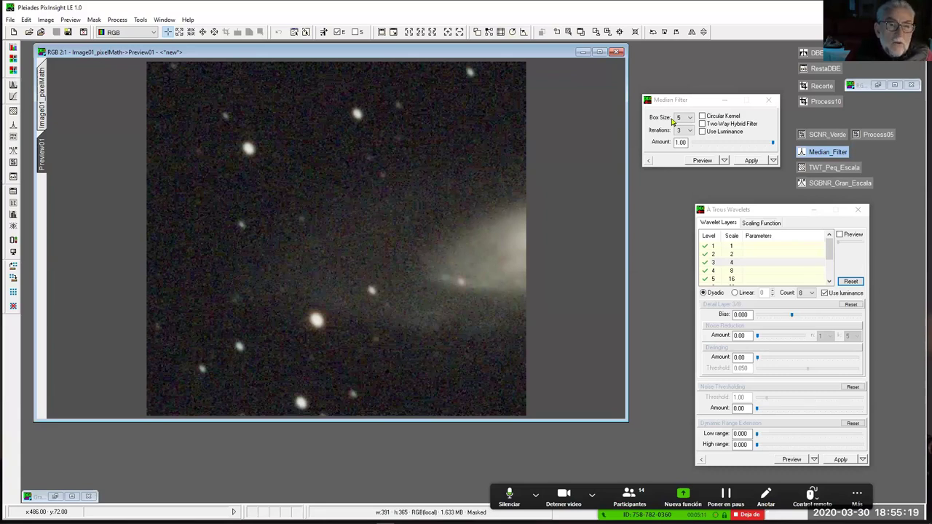
Disable the mask and apply the Median Filter to Preview01 with box size 5, 3 iterations and amount 1.00
{"action": "left_click", "coordinate": [339, 32]}
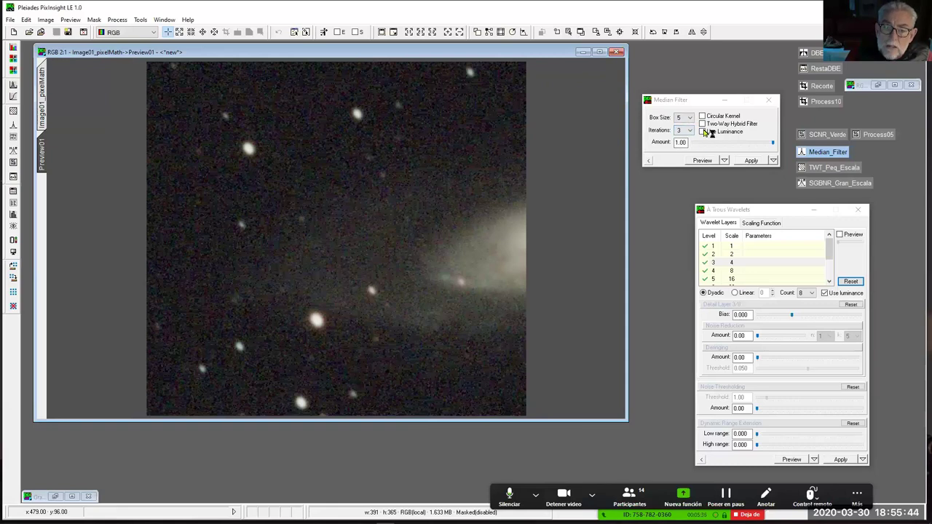
{"action": "left_click", "coordinate": [650, 163]}
{"action": "left_click_drag", "start_coordinate": [650, 163], "coordinate": [347, 201]}
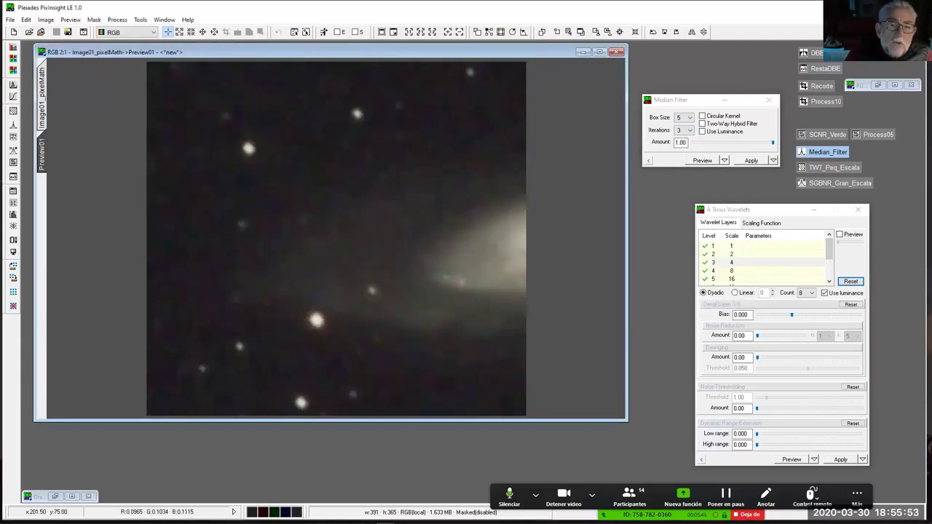
Toggle Preview01 repeatedly between its filtered and original states to compare the unmasked Median Filter, ending on the original
{"action": "left_click", "coordinate": [541, 33]}
{"action": "left_click", "coordinate": [541, 33]}
{"action": "left_click", "coordinate": [541, 33]}
{"action": "left_click", "coordinate": [541, 32]}
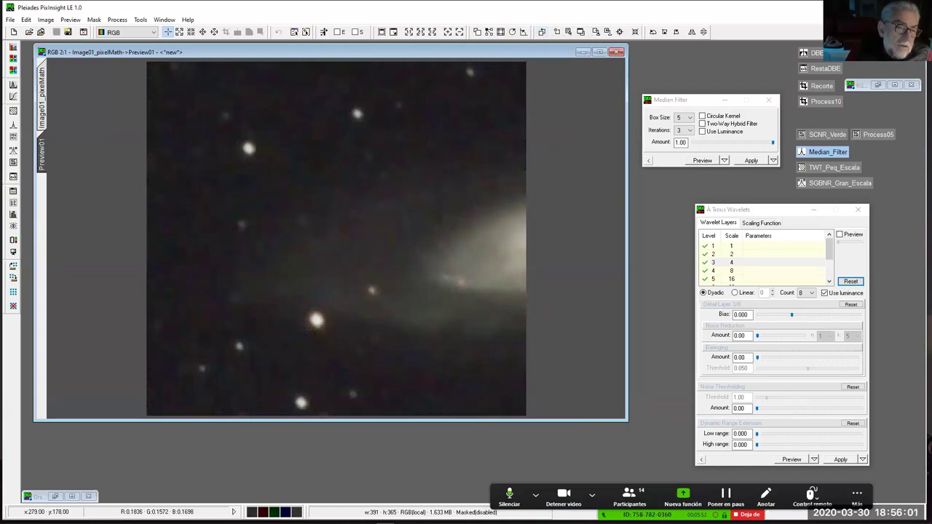
{"action": "left_click", "coordinate": [542, 33]}
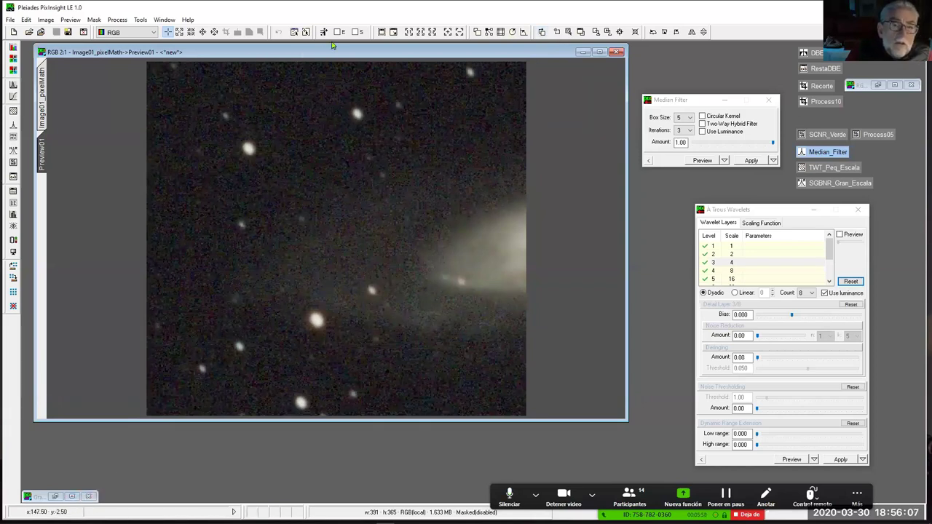
Check the mask overlay, re-enable the mask and apply the Median Filter to Preview01 with box size 5 and 3 iterations
{"action": "left_click", "coordinate": [356, 33]}
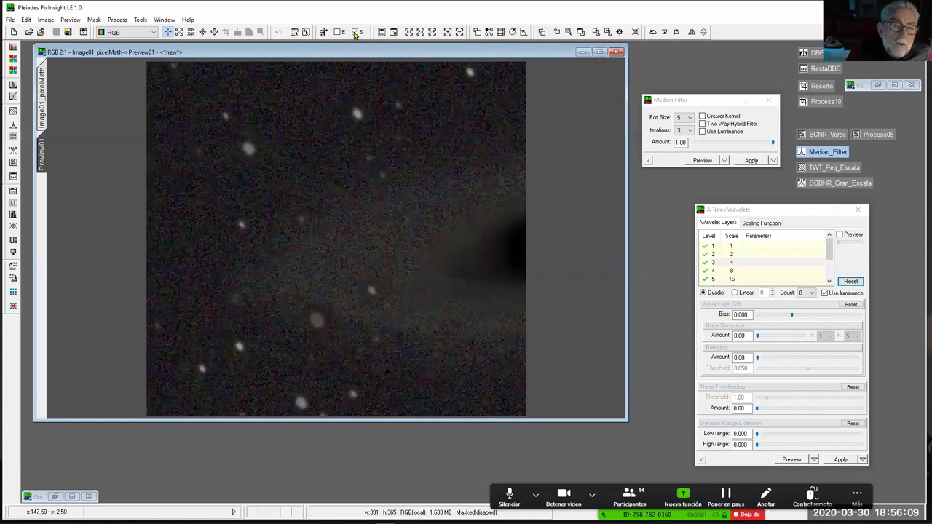
{"action": "left_click", "coordinate": [355, 32]}
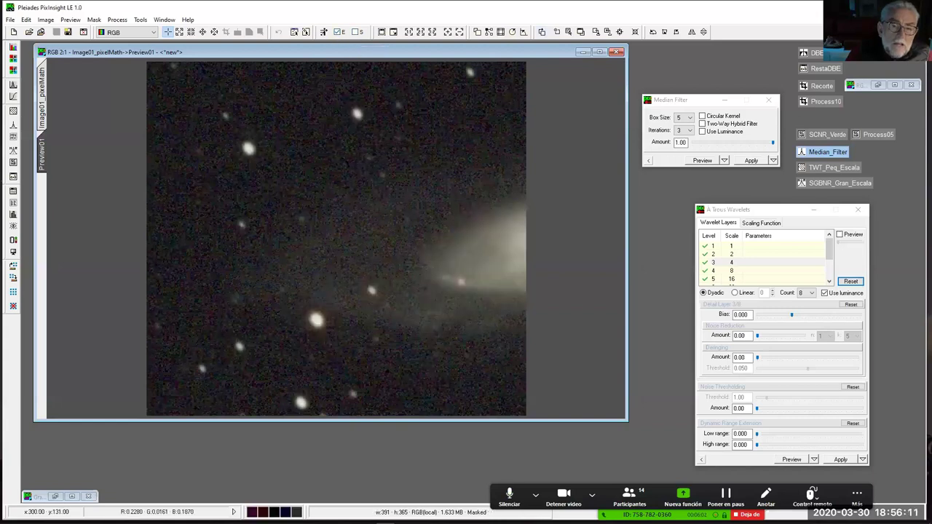
{"action": "left_click_drag", "start_coordinate": [650, 162], "coordinate": [387, 206]}
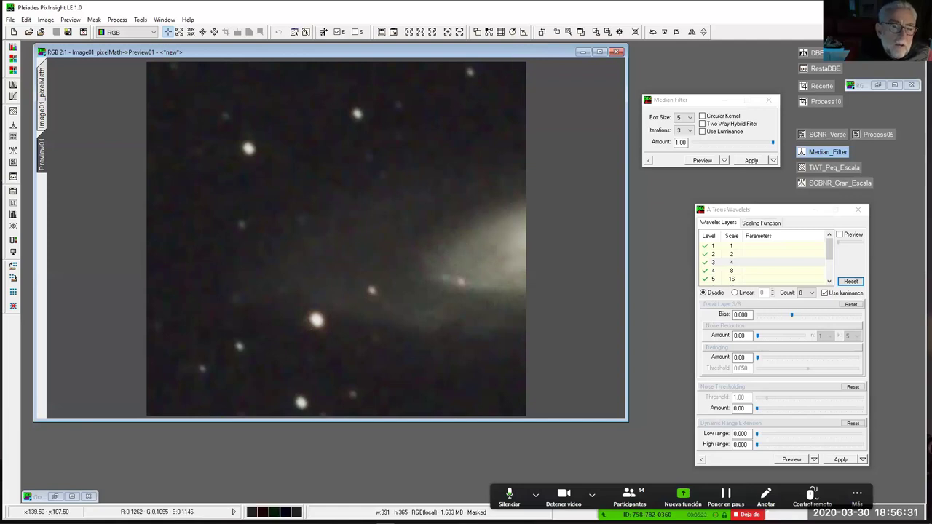
Examine the background noise and galaxy detail of the masked, median-filtered Preview01 at magnifications up to 7:1
{"action": "scroll", "coordinate": [387, 275], "scroll_direction": "down", "scroll_amount": 2}
{"action": "scroll", "coordinate": [387, 276], "scroll_direction": "up", "scroll_amount": 4}
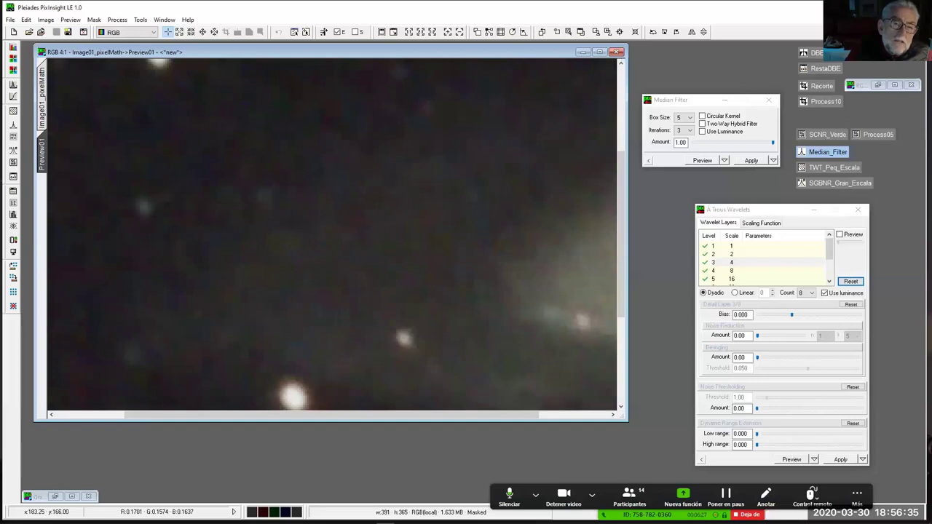
{"action": "scroll", "coordinate": [331, 229], "scroll_direction": "up", "scroll_amount": 1}
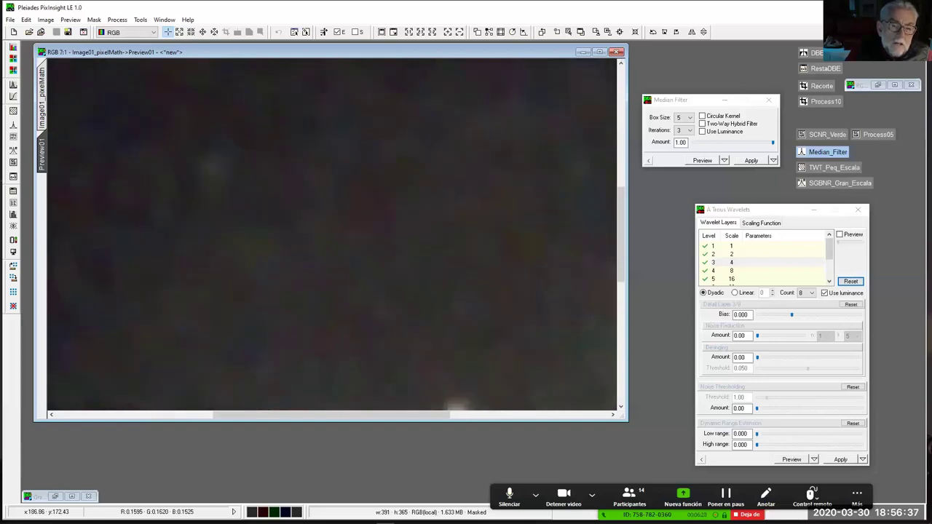
{"action": "scroll", "coordinate": [331, 229], "scroll_direction": "down", "scroll_amount": 1}
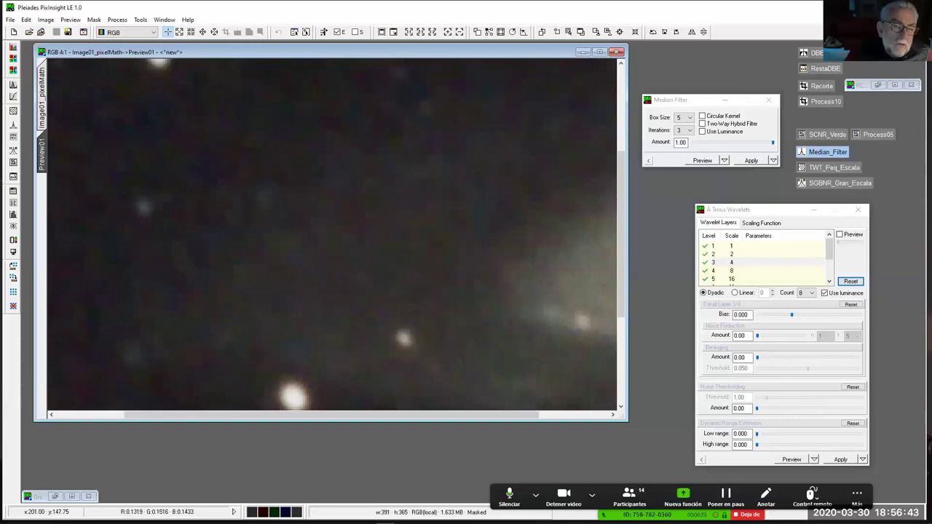
{"action": "scroll", "coordinate": [337, 239], "scroll_direction": "down", "scroll_amount": 2}
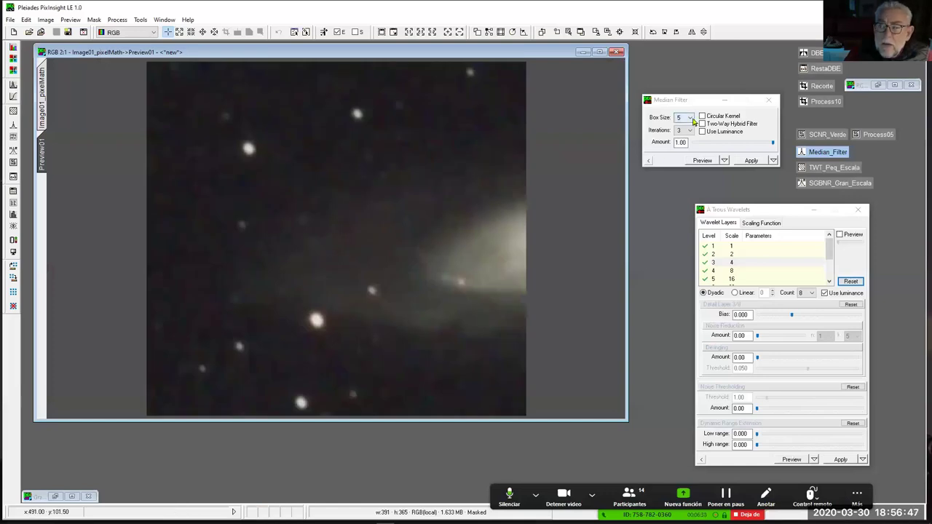
Apply the Median Filter to Preview01 with box size 15, 3 iterations and amount 1.00
{"action": "left_click", "coordinate": [689, 117]}
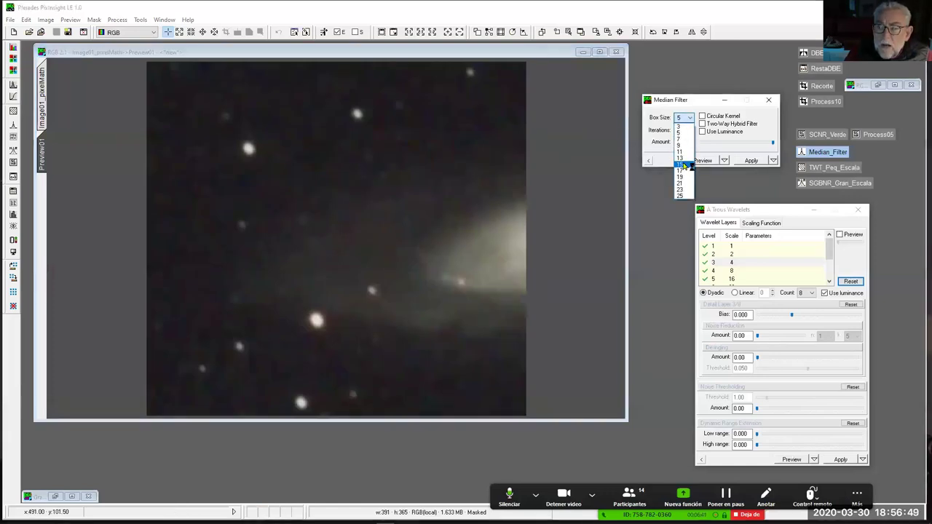
{"action": "left_click", "coordinate": [682, 166]}
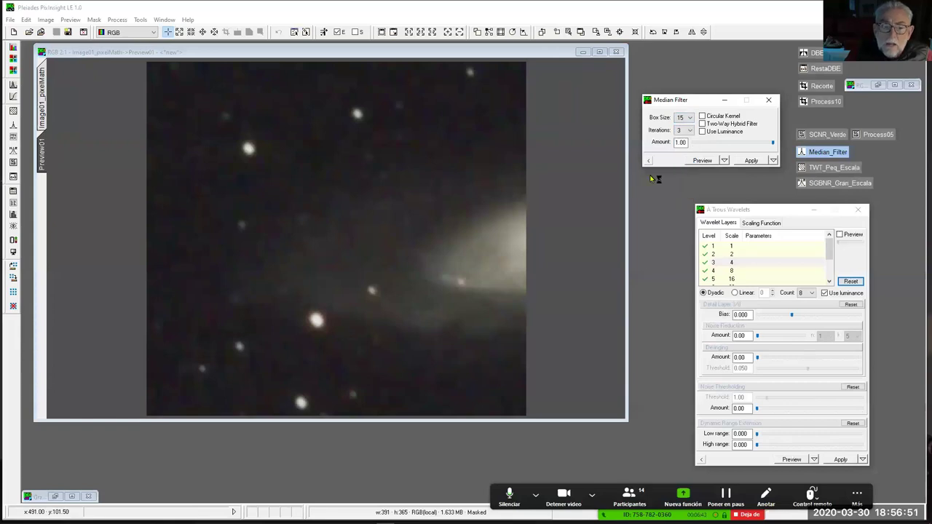
{"action": "left_click_drag", "start_coordinate": [651, 163], "coordinate": [358, 196]}
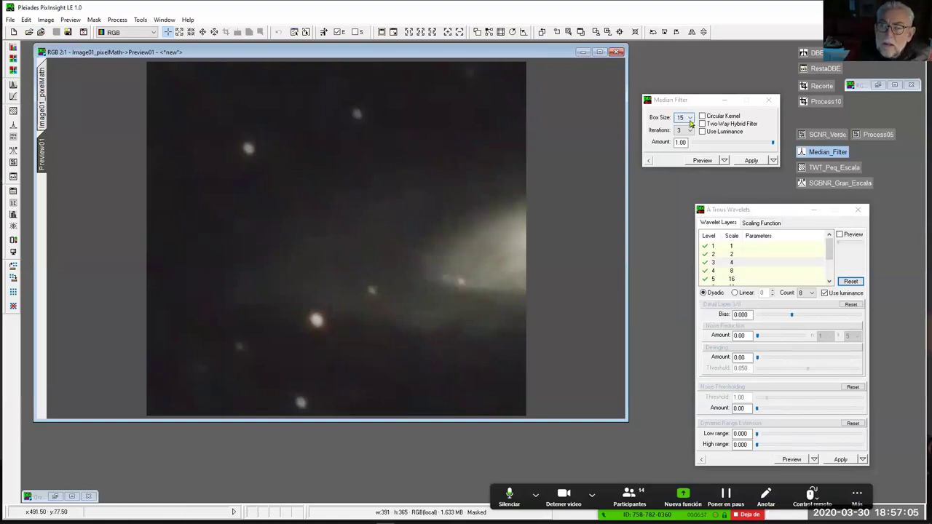
Reduce the Median Filter box size to 9 and apply it to Preview01 with 3 iterations
{"action": "left_click", "coordinate": [688, 118]}
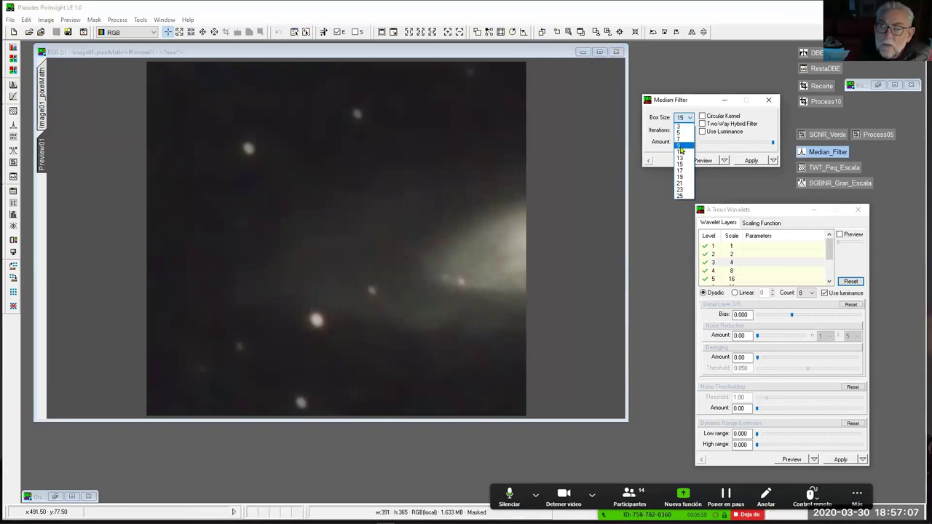
{"action": "left_click", "coordinate": [679, 146]}
{"action": "left_click_drag", "start_coordinate": [648, 161], "coordinate": [354, 194]}
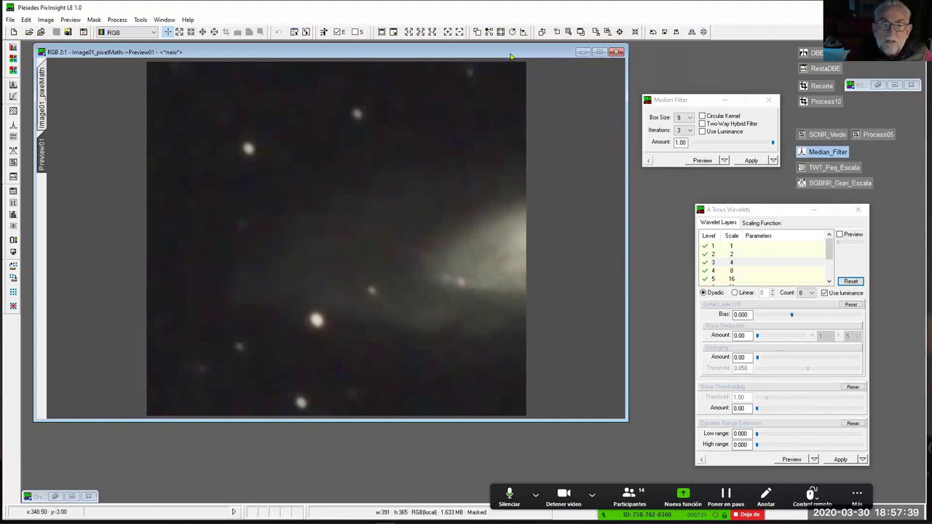
Return Preview01 to its original unfiltered state, close the Median Filter and bring the À Trous Wavelets window forward
{"action": "left_click", "coordinate": [541, 33]}
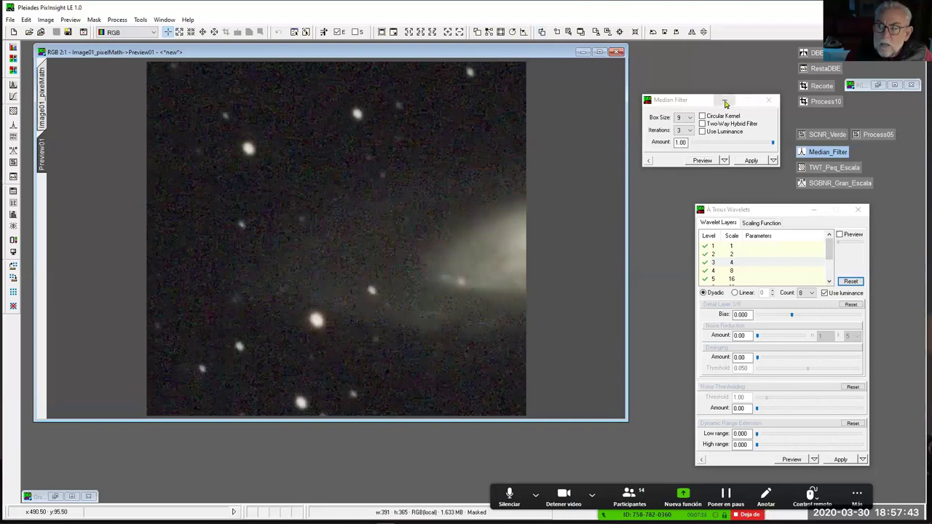
{"action": "left_click", "coordinate": [773, 106]}
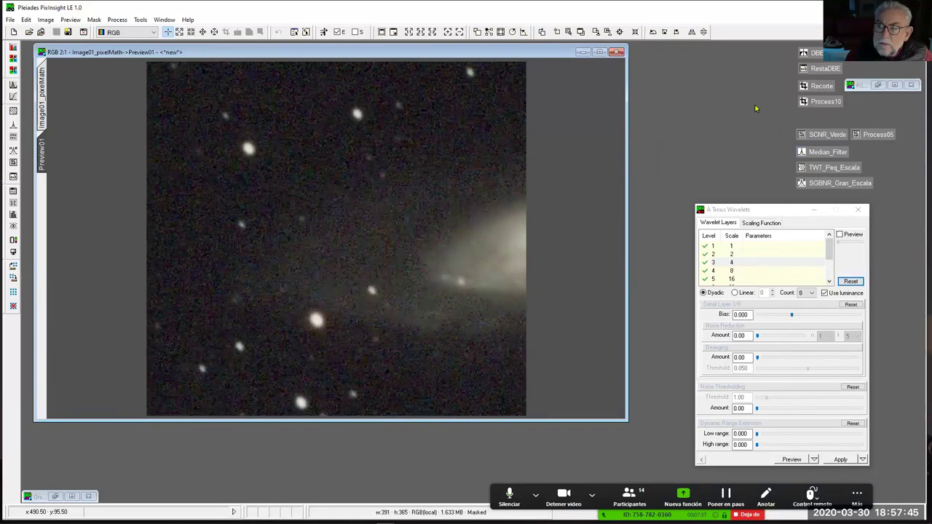
{"action": "left_click", "coordinate": [781, 215]}
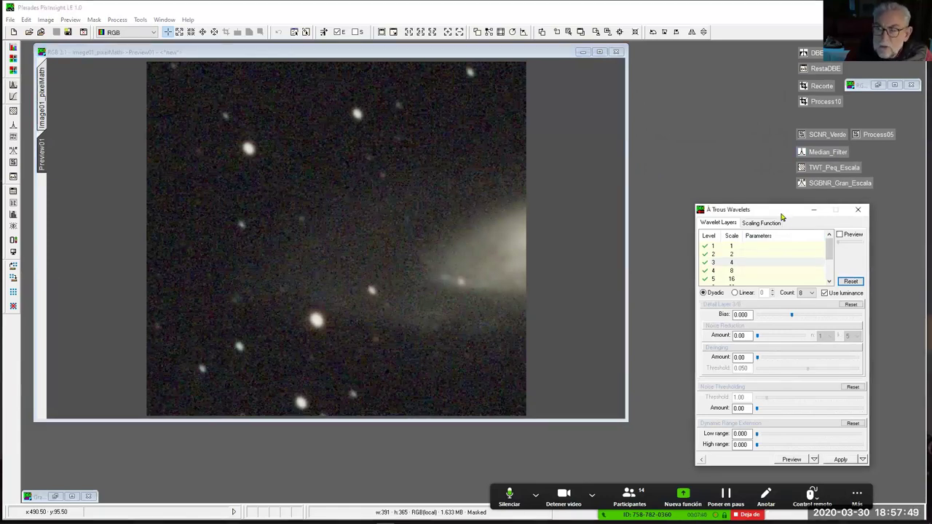
{"action": "left_click_drag", "start_coordinate": [780, 215], "coordinate": [783, 208]}
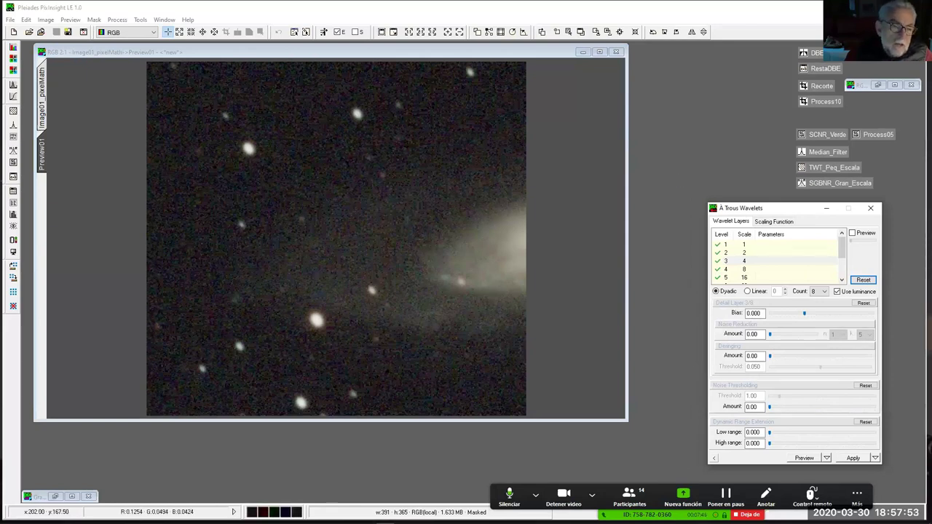
Examine the individual background noise pixels of the unfiltered Preview01 at magnifications up to 15:1
{"action": "scroll", "coordinate": [376, 235], "scroll_direction": "up", "scroll_amount": 3}
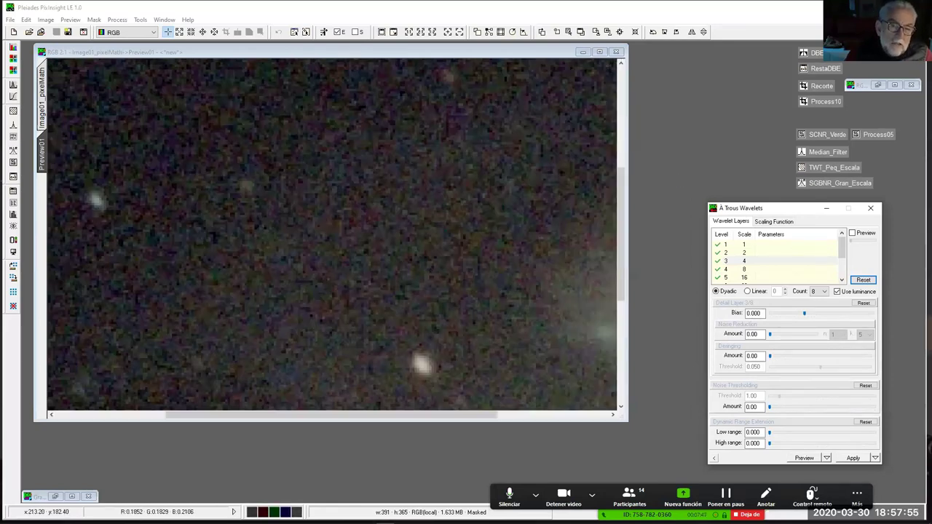
{"action": "scroll", "coordinate": [375, 235], "scroll_direction": "up", "scroll_amount": 2}
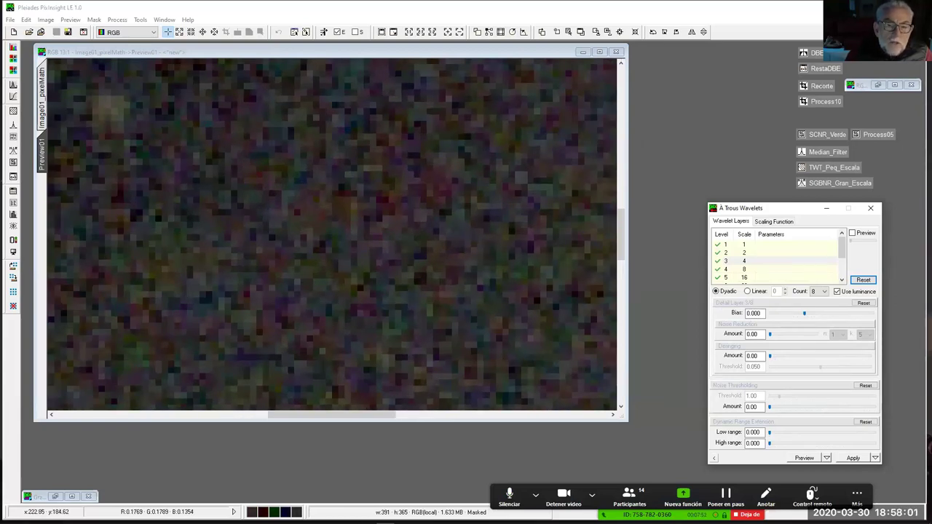
{"action": "scroll", "coordinate": [331, 235], "scroll_direction": "down", "scroll_amount": 2}
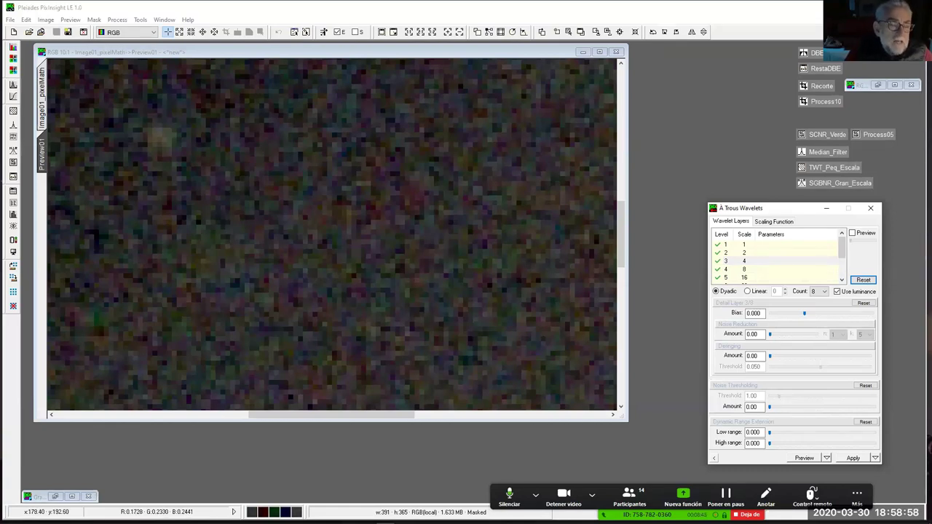
{"action": "scroll", "coordinate": [331, 233], "scroll_direction": "up", "scroll_amount": 3}
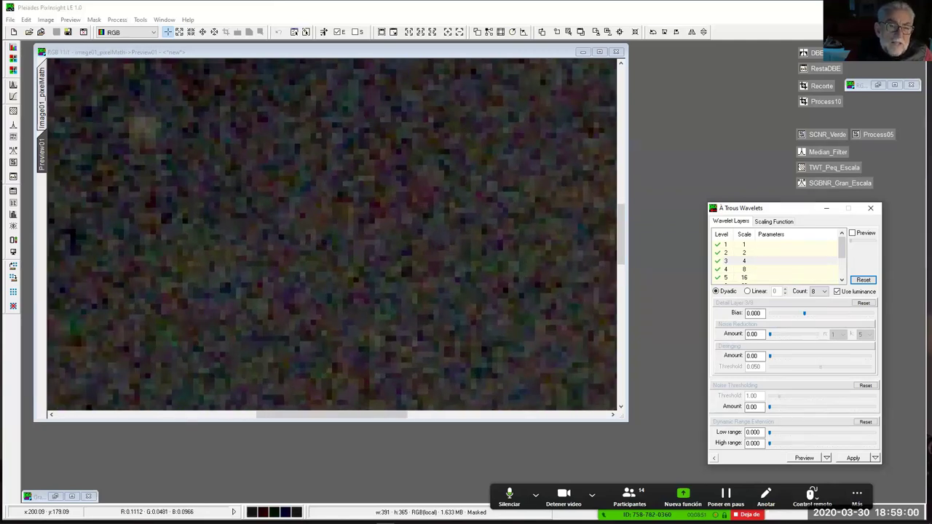
{"action": "scroll", "coordinate": [332, 233], "scroll_direction": "up", "scroll_amount": 2}
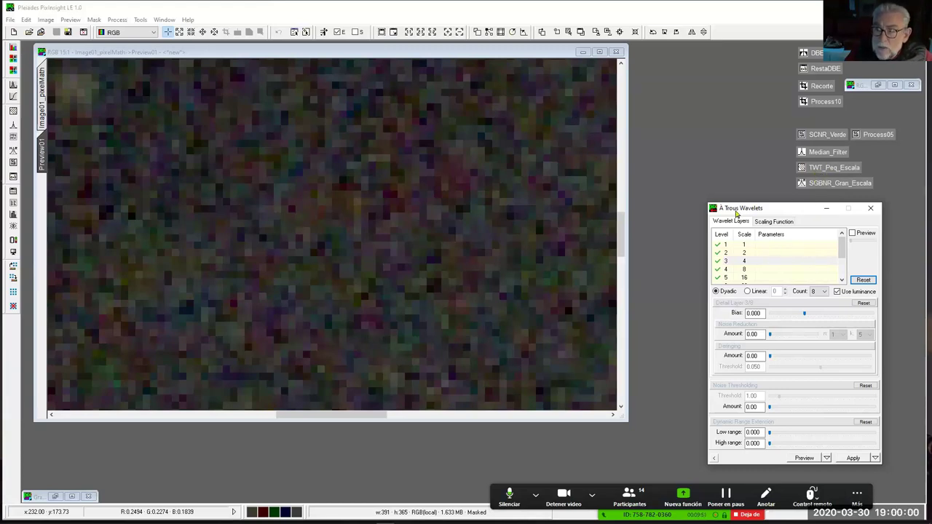
Load the TWT_Peq_Escala settings into À Trous Wavelets, review layer 3 and apply the four linear layers to Preview01
{"action": "double_click", "coordinate": [828, 169]}
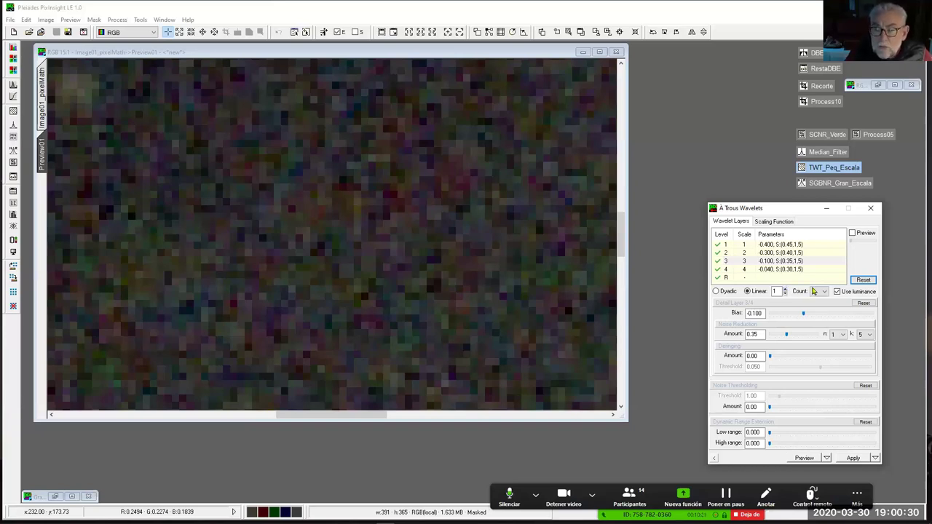
{"action": "left_click", "coordinate": [743, 262]}
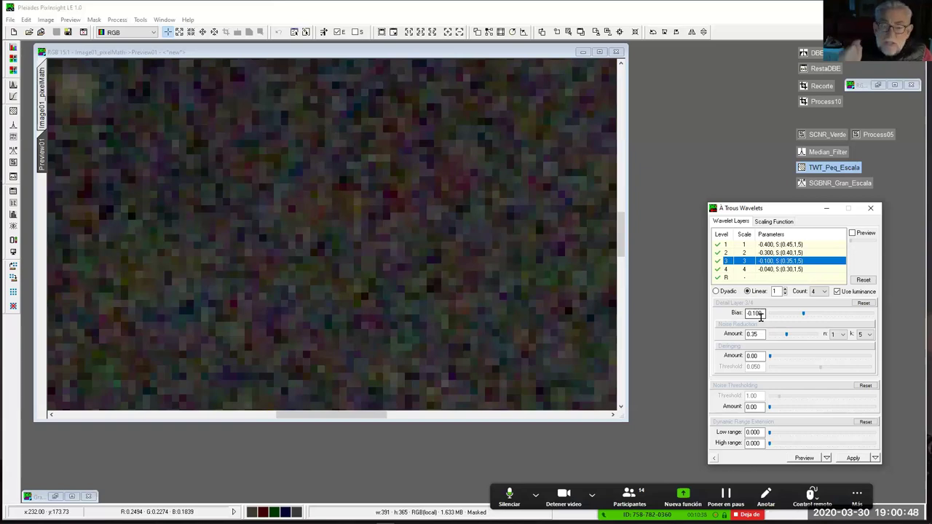
{"action": "left_click", "coordinate": [771, 262]}
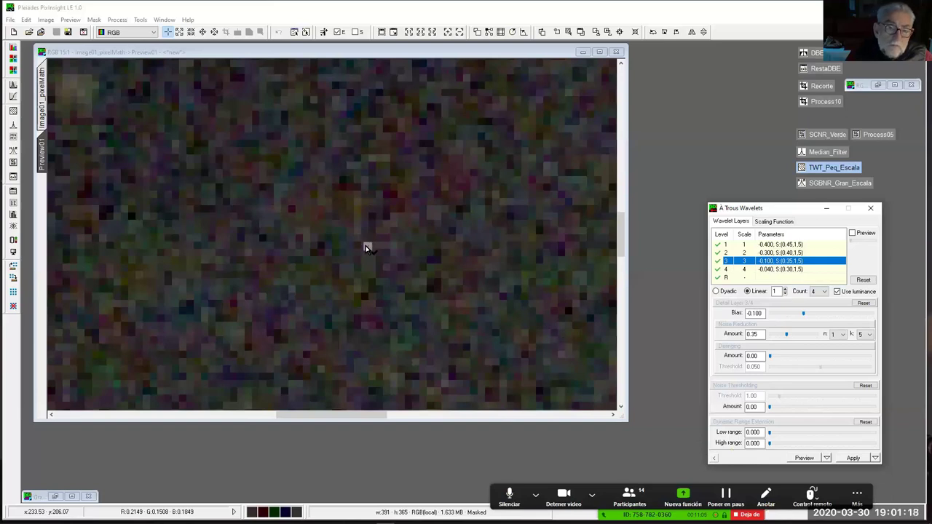
{"action": "left_click_drag", "start_coordinate": [366, 248], "coordinate": [366, 249]}
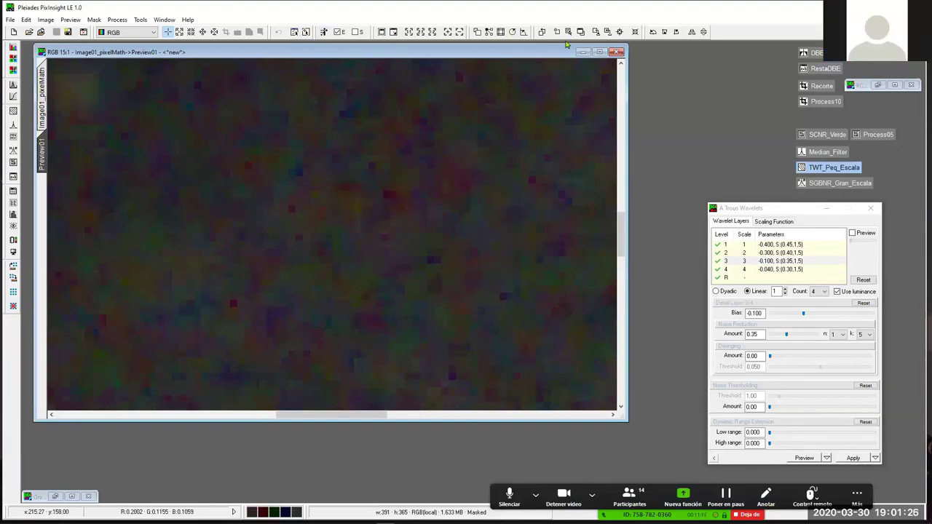
Compare Preview01 with and without the wavelet noise reduction at high magnification and at 2:1, ending on the original
{"action": "left_click", "coordinate": [540, 32]}
{"action": "left_click", "coordinate": [540, 32]}
{"action": "left_click", "coordinate": [540, 32]}
{"action": "left_click", "coordinate": [540, 32]}
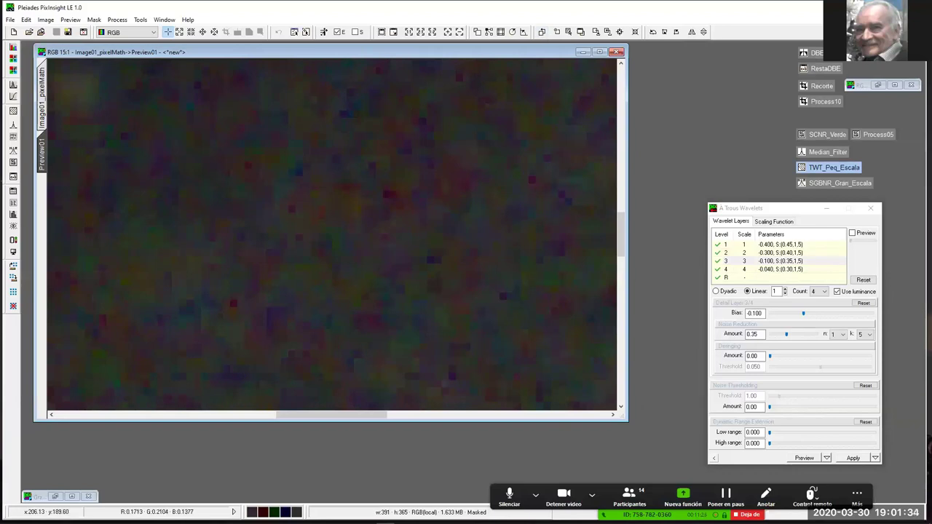
{"action": "scroll", "coordinate": [331, 233], "scroll_direction": "up", "scroll_amount": 2}
{"action": "scroll", "coordinate": [331, 233], "scroll_direction": "down", "scroll_amount": 2}
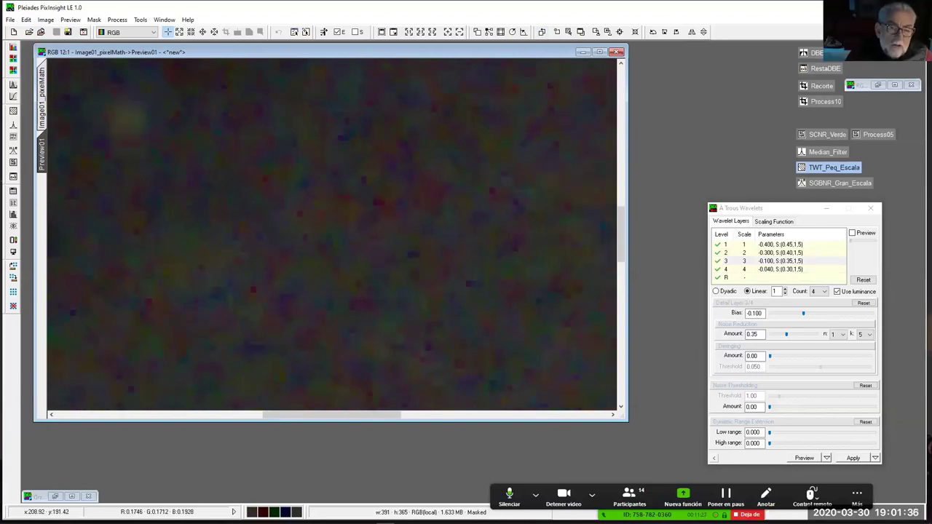
{"action": "scroll", "coordinate": [331, 233], "scroll_direction": "down", "scroll_amount": 10}
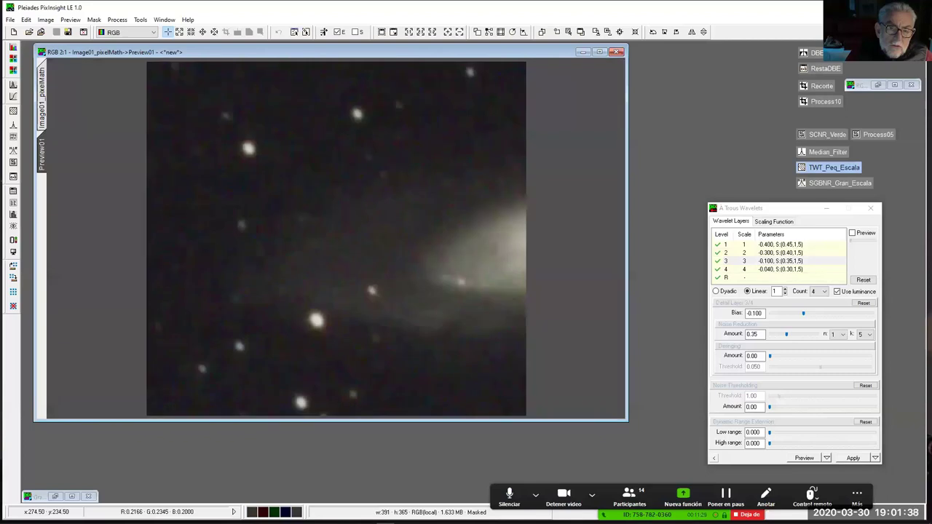
{"action": "left_click", "coordinate": [541, 32]}
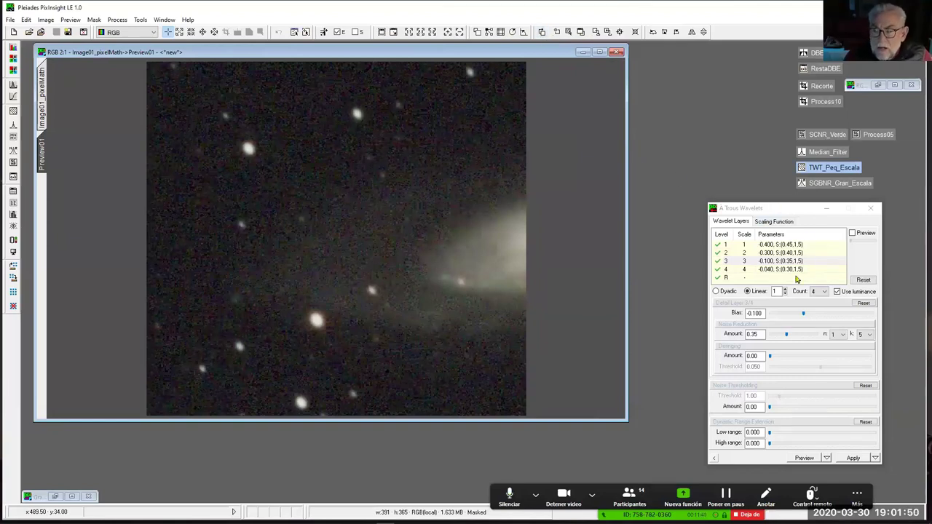
Switch the wavelet layers to dyadic scaling, apply them to Preview01 and inspect the background noise
{"action": "left_click", "coordinate": [782, 245]}
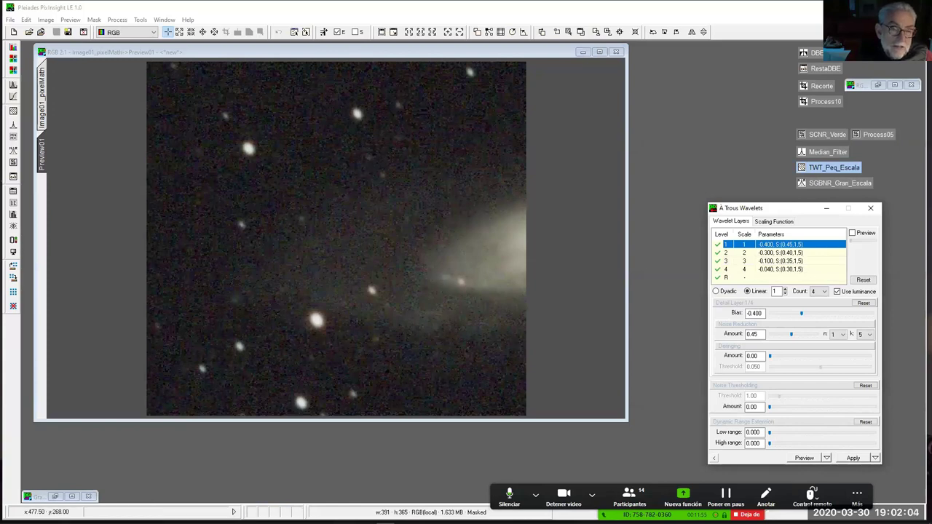
{"action": "left_click", "coordinate": [717, 292]}
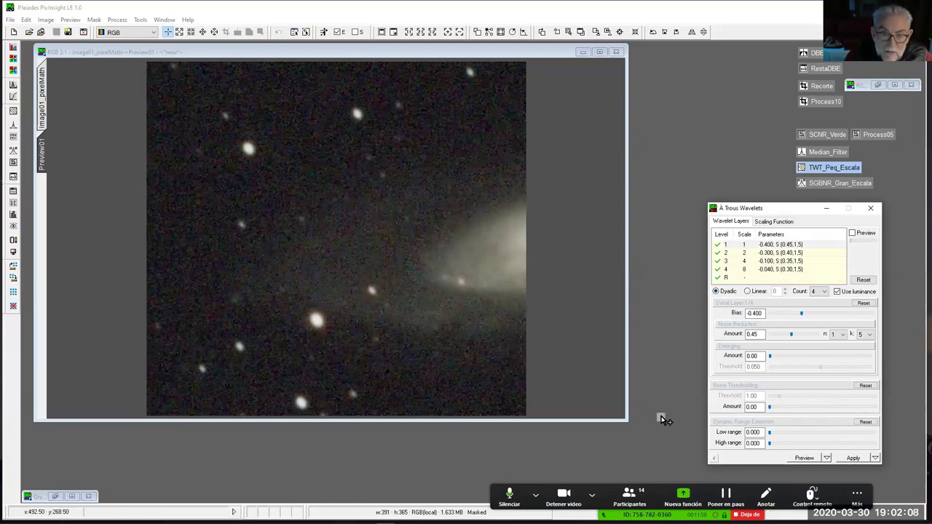
{"action": "left_click_drag", "start_coordinate": [407, 286], "coordinate": [408, 286]}
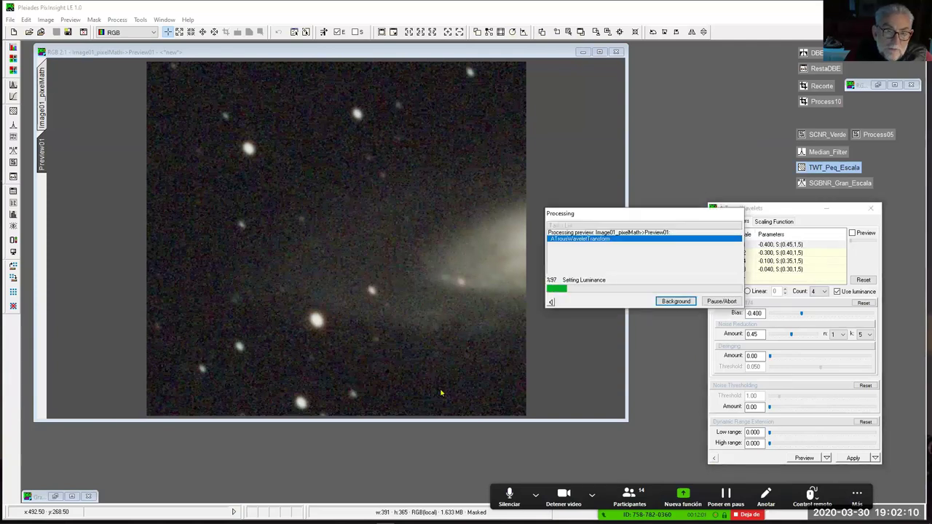
{"action": "scroll", "coordinate": [335, 240], "scroll_direction": "up", "scroll_amount": 7}
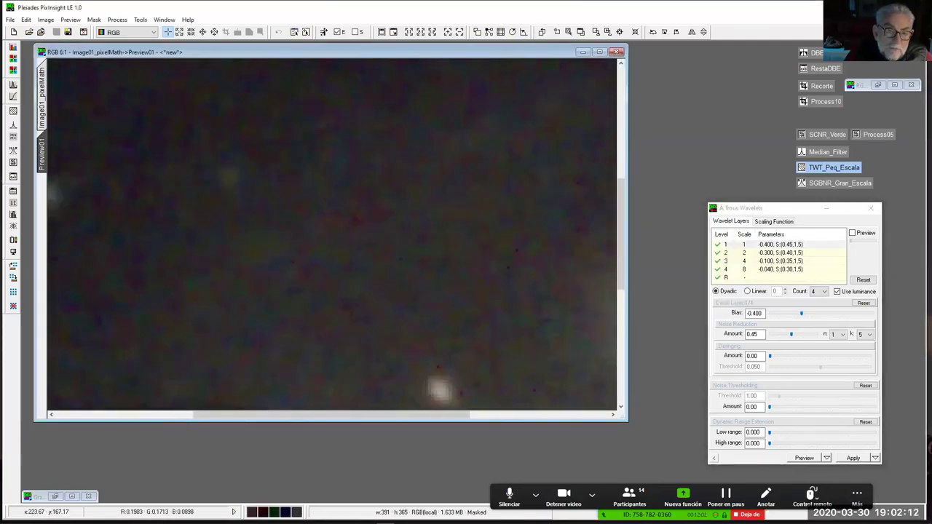
{"action": "scroll", "coordinate": [332, 233], "scroll_direction": "down", "scroll_amount": 3}
{"action": "scroll", "coordinate": [568, 233], "scroll_direction": "down", "scroll_amount": 5}
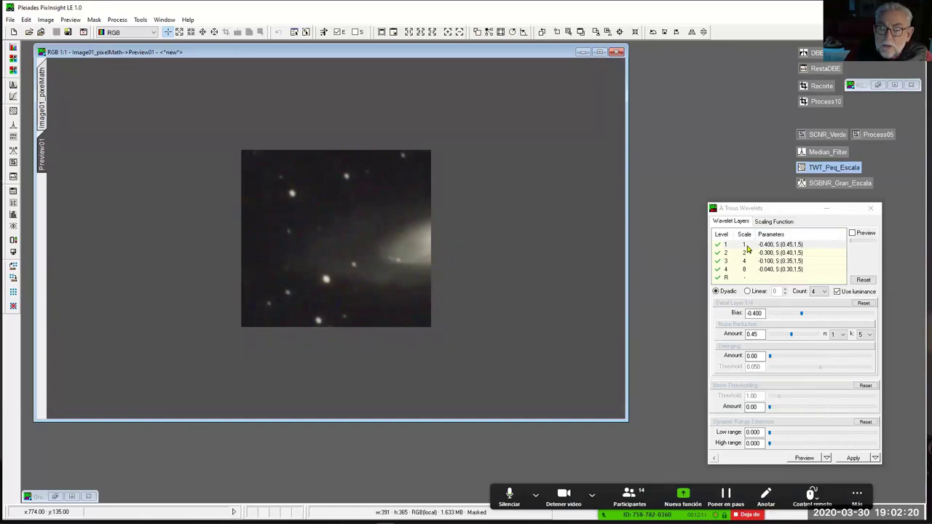
Switch the wavelet layers between linear and dyadic scaling to compare them on Preview01, ending on linear
{"action": "left_click", "coordinate": [751, 292]}
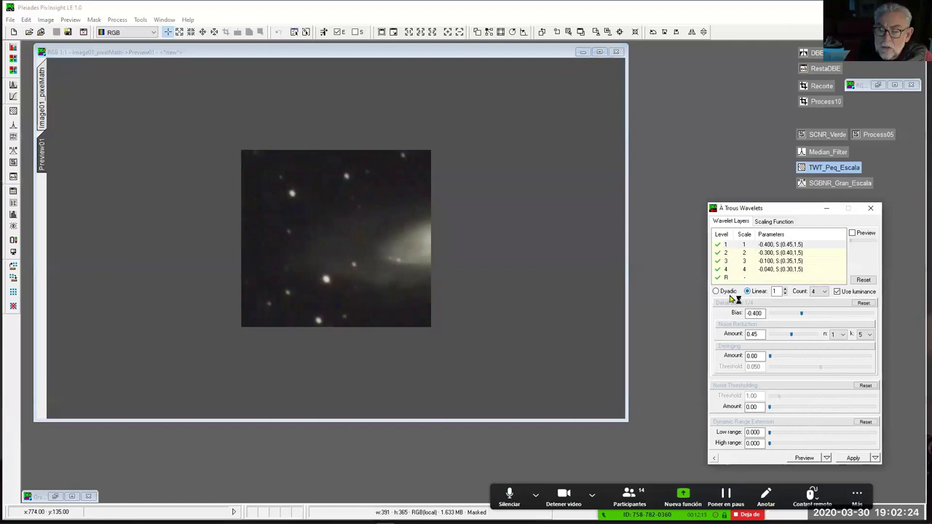
{"action": "left_click", "coordinate": [717, 292]}
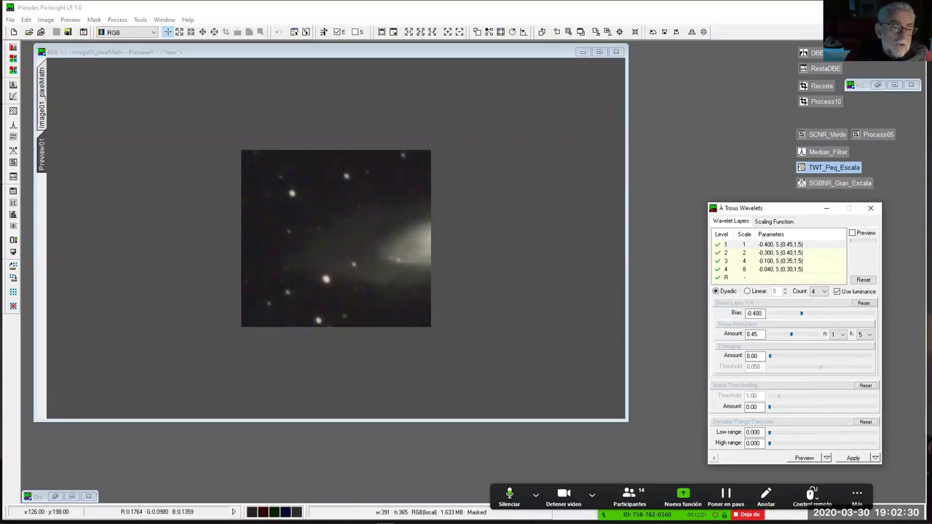
{"action": "scroll", "coordinate": [355, 247], "scroll_direction": "up", "scroll_amount": 3}
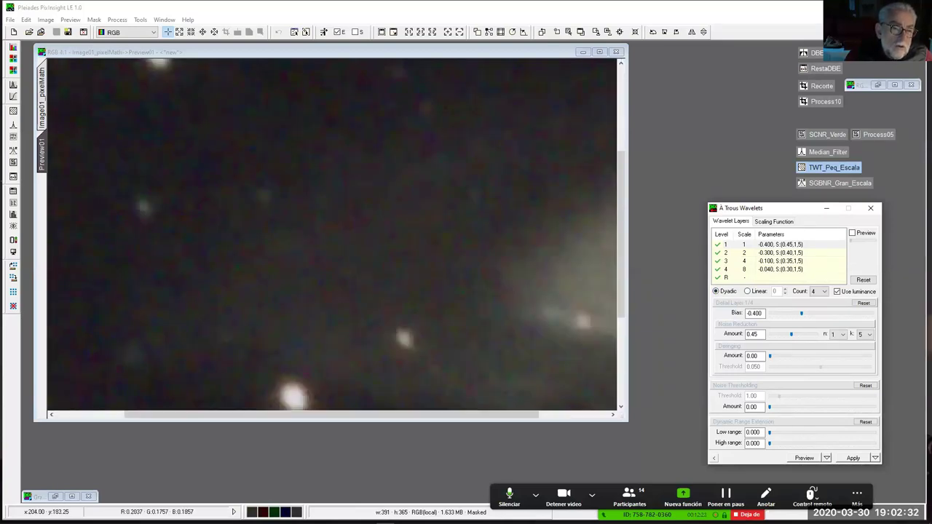
{"action": "left_click", "coordinate": [747, 291]}
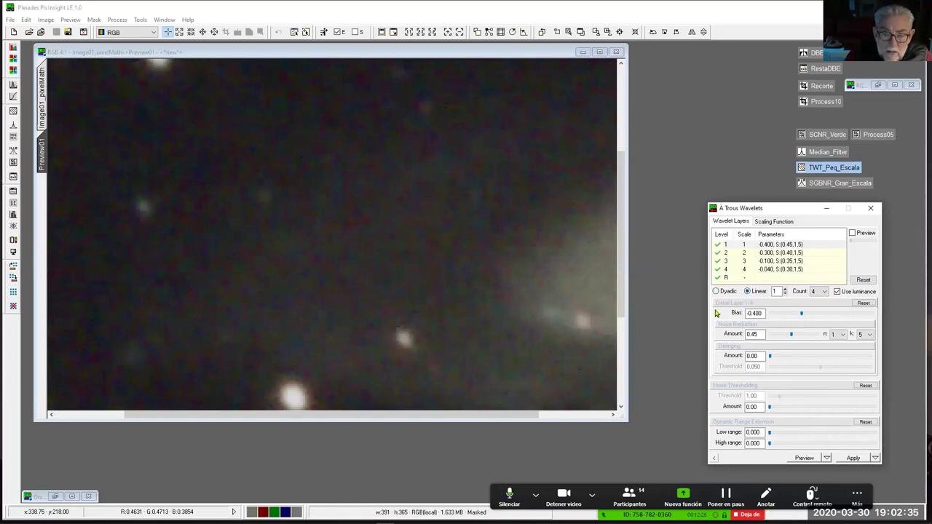
Increase the wavelet layer count to 6 and set layer 5's bias to 0.030
{"action": "left_click", "coordinate": [824, 292]}
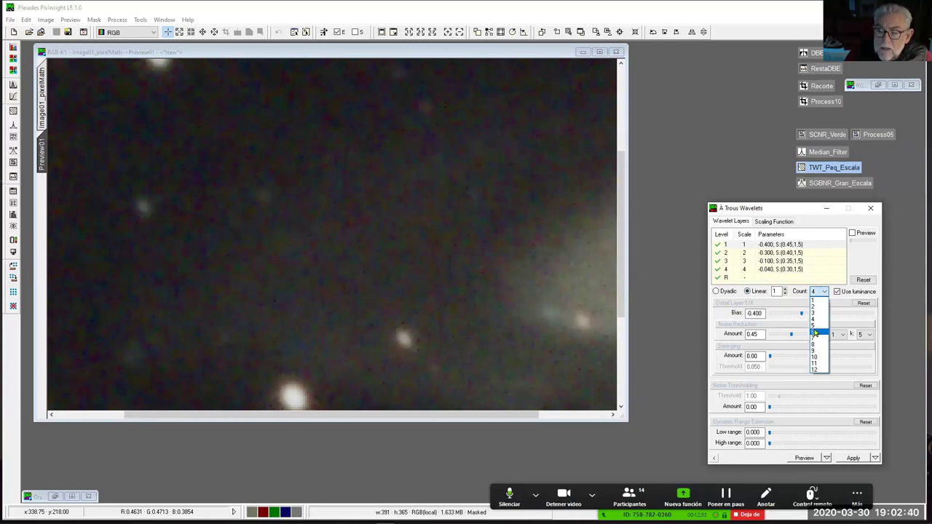
{"action": "left_click", "coordinate": [815, 333]}
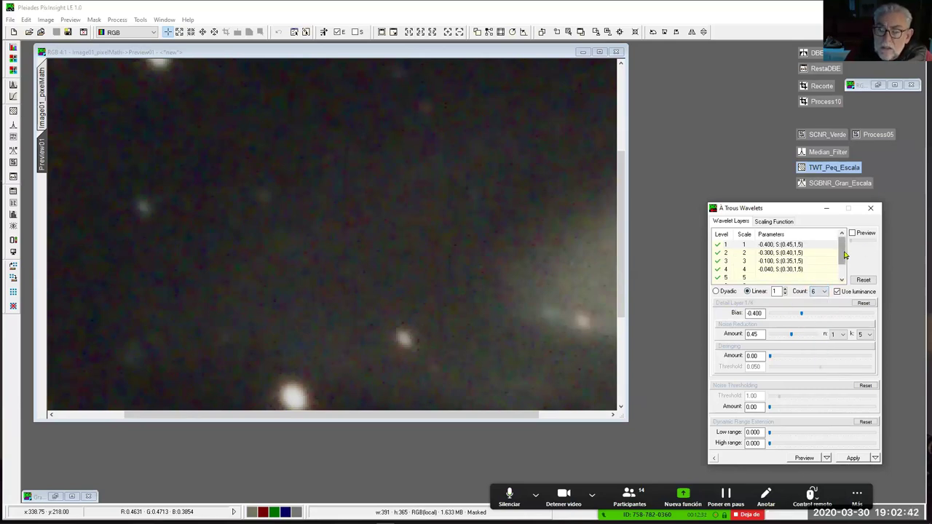
{"action": "scroll", "coordinate": [845, 254], "scroll_direction": "down", "scroll_amount": 1}
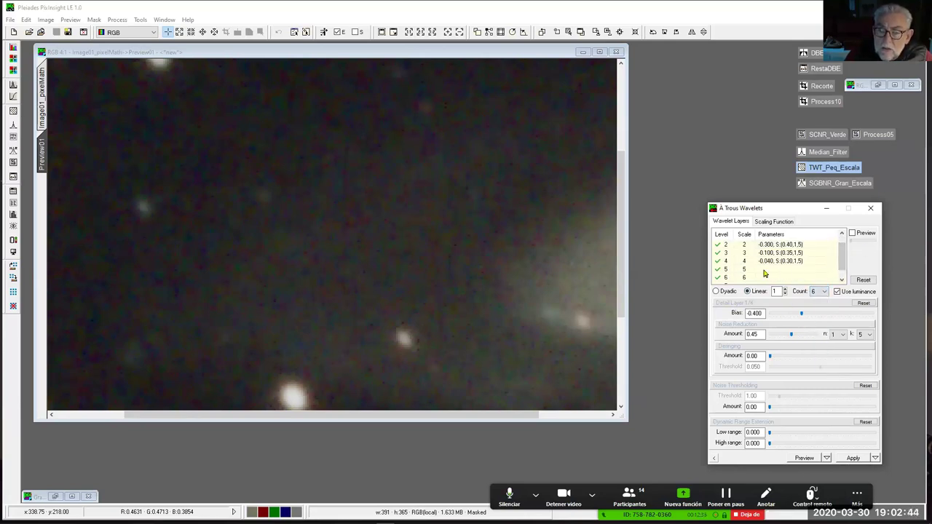
{"action": "left_click", "coordinate": [764, 270]}
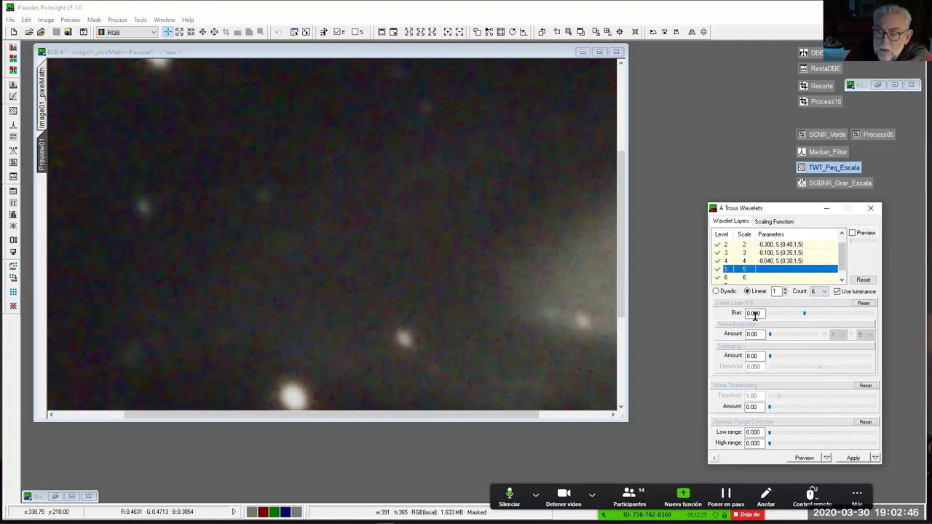
{"action": "left_click_drag", "start_coordinate": [754, 316], "coordinate": [770, 315]}
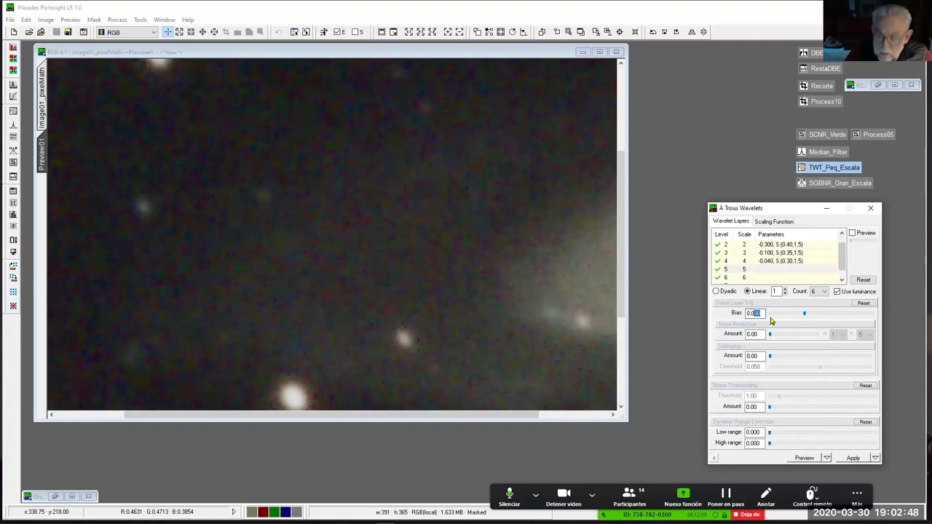
{"action": "type", "text": "30"}
{"action": "key", "text": "Return"}
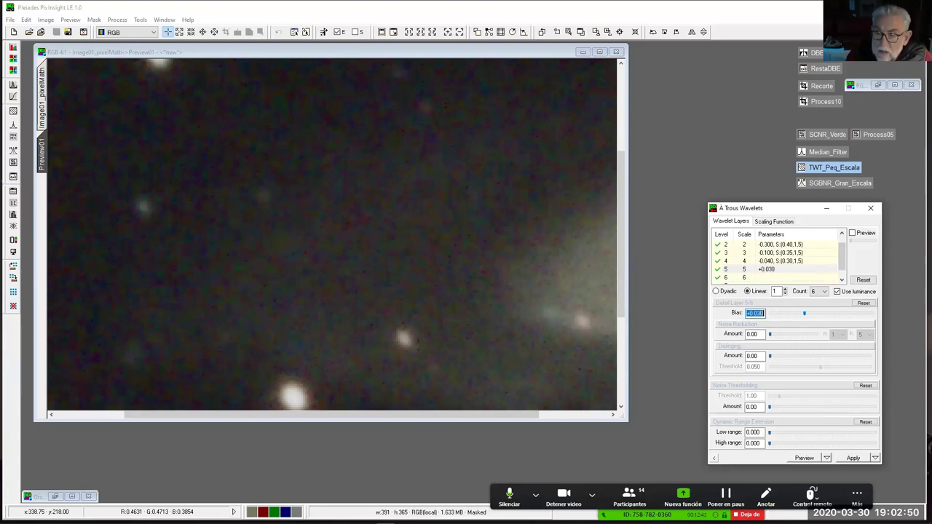
Set layer 6's bias to -0.010 and its noise reduction amount to 0.20
{"action": "left_click", "coordinate": [768, 278]}
{"action": "left_click", "coordinate": [754, 313]}
{"action": "type", "text": "0.01"}
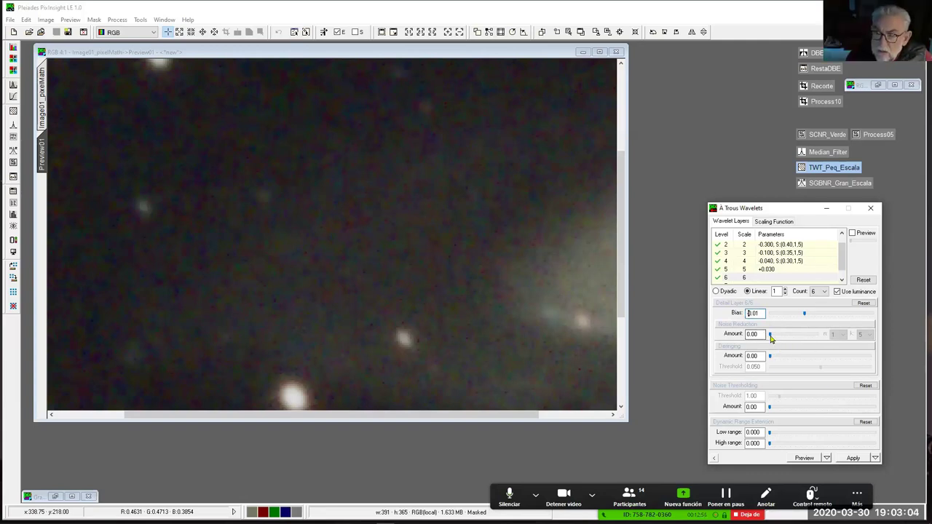
{"action": "left_click_drag", "start_coordinate": [770, 337], "coordinate": [780, 339]}
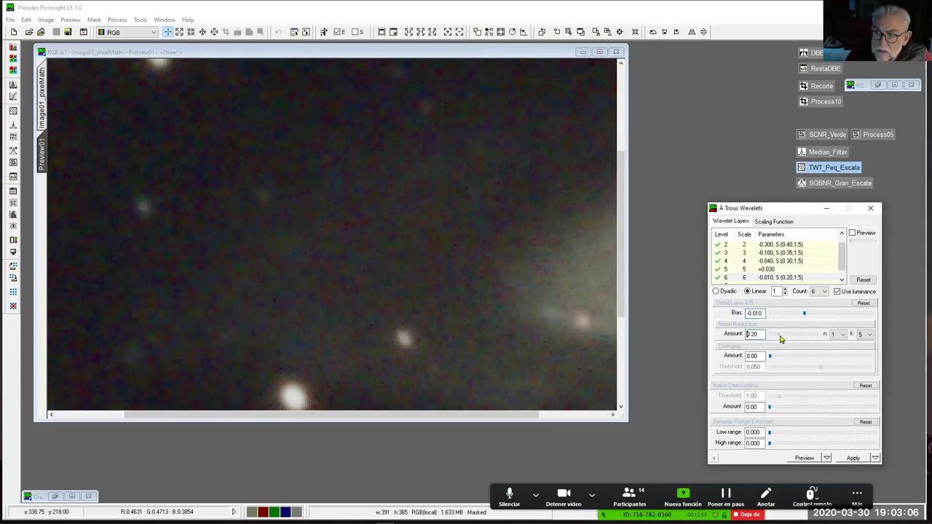
Set layer 5's bias to -0.030 and its noise reduction amount to 0.25
{"action": "left_click", "coordinate": [766, 269]}
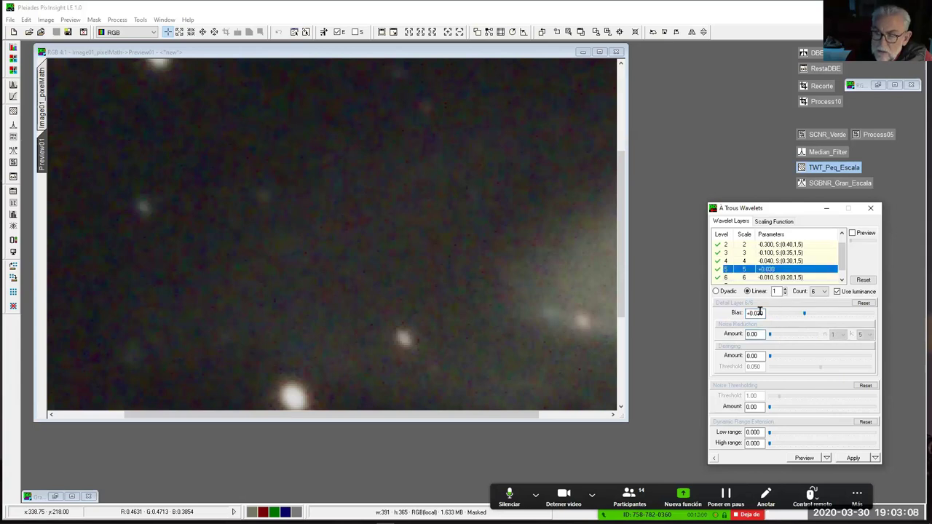
{"action": "left_click_drag", "start_coordinate": [747, 313], "coordinate": [751, 313]}
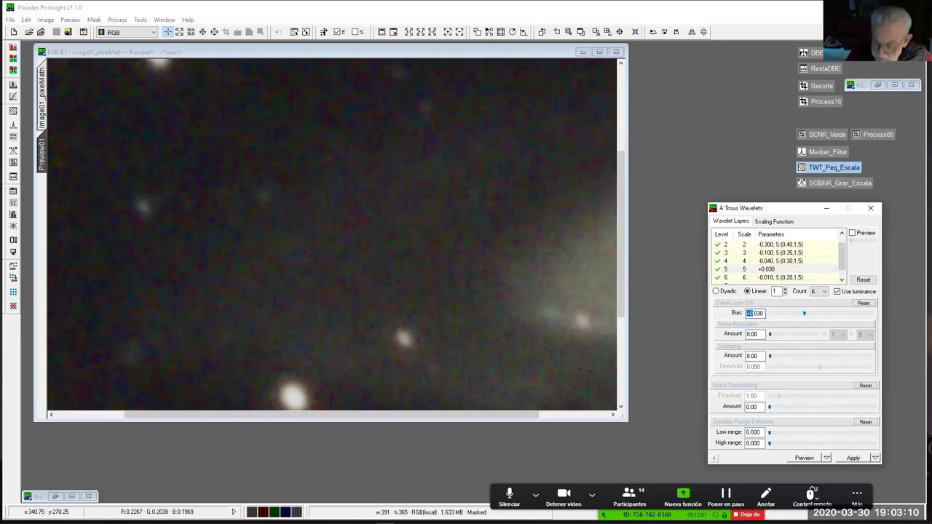
{"action": "type", "text": "-"}
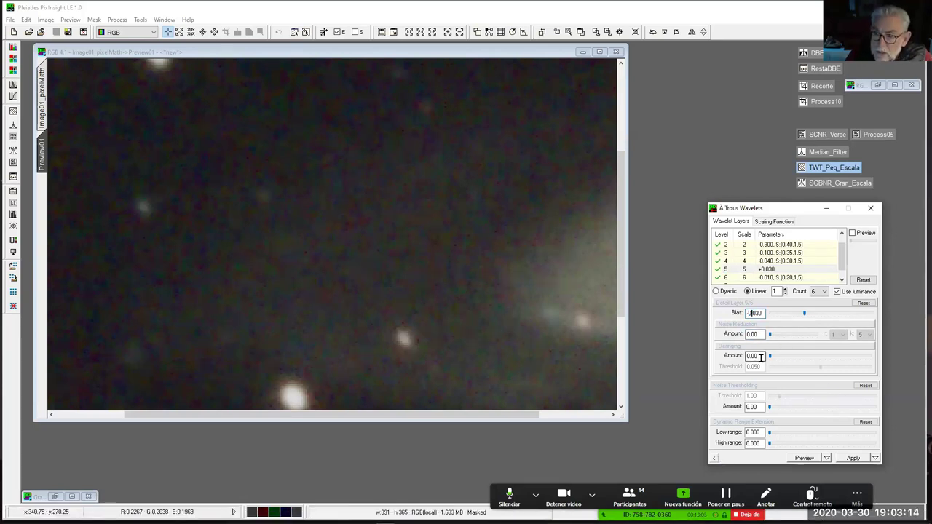
{"action": "left_click_drag", "start_coordinate": [769, 336], "coordinate": [786, 341]}
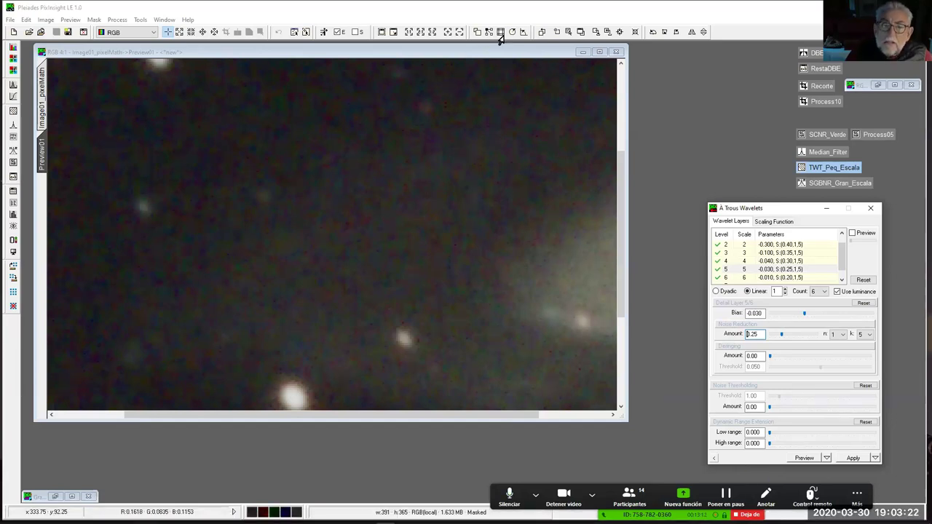
Undo the earlier wavelet result on Preview01 and apply the six linear layers to it
{"action": "left_click", "coordinate": [543, 32]}
{"action": "left_click_drag", "start_coordinate": [713, 458], "coordinate": [391, 254]}
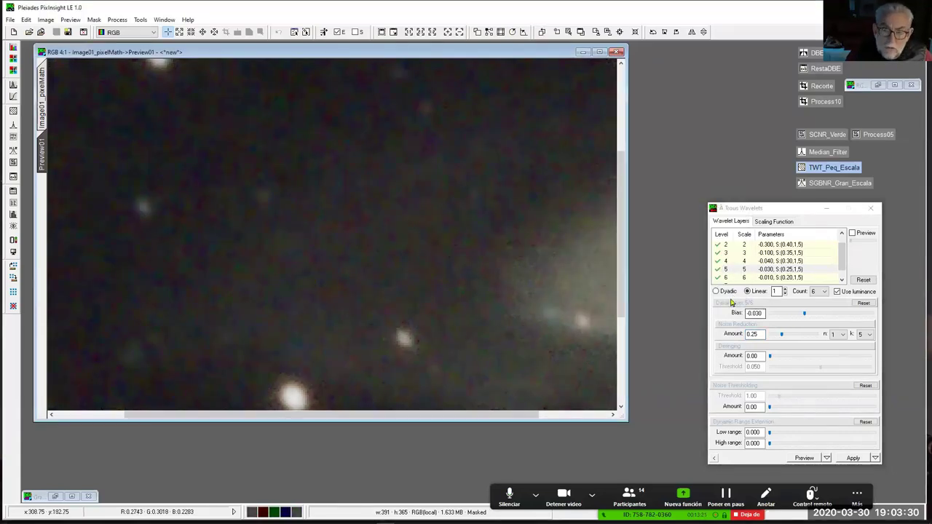
{"action": "left_click", "coordinate": [823, 291]}
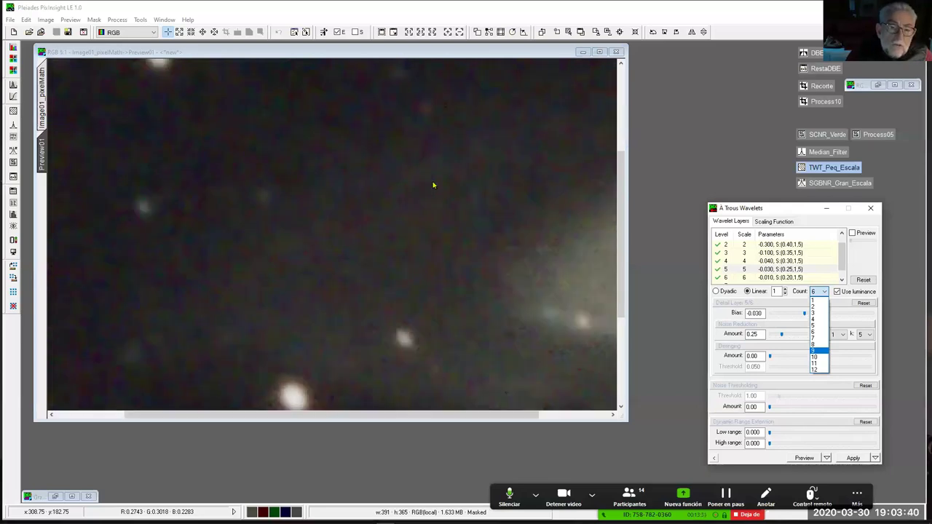
Compare the background of Preview01 with and without the six-layer wavelet noise reduction at 12:1
{"action": "scroll", "coordinate": [432, 183], "scroll_direction": "up", "scroll_amount": 4}
{"action": "scroll", "coordinate": [434, 189], "scroll_direction": "up", "scroll_amount": 1}
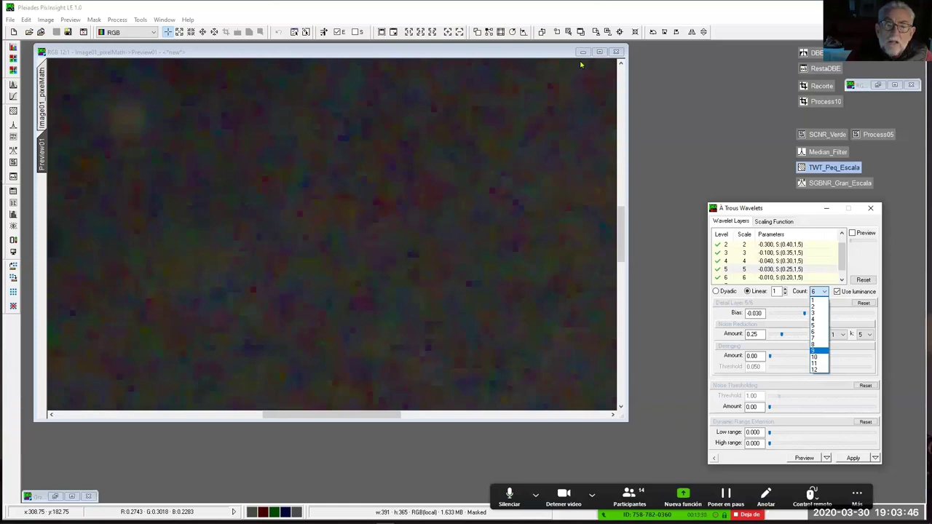
{"action": "left_click", "coordinate": [541, 34]}
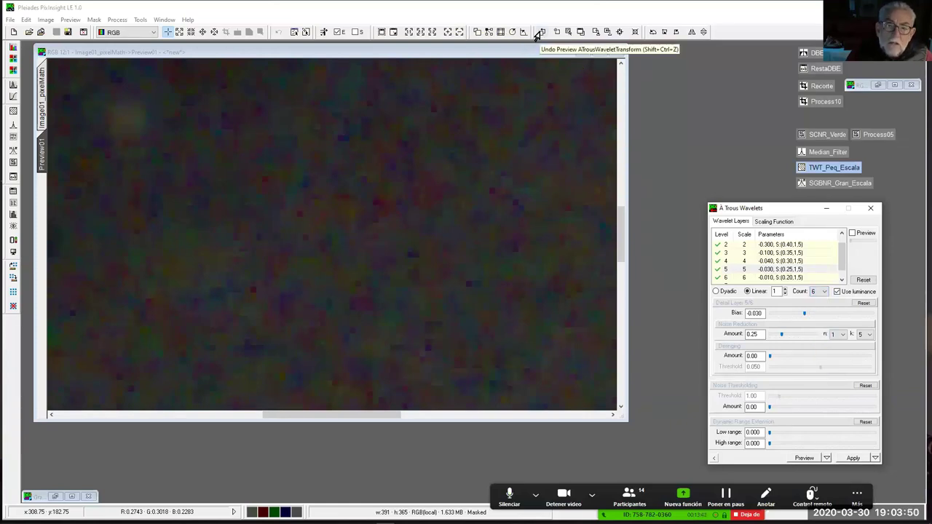
{"action": "left_click", "coordinate": [540, 34]}
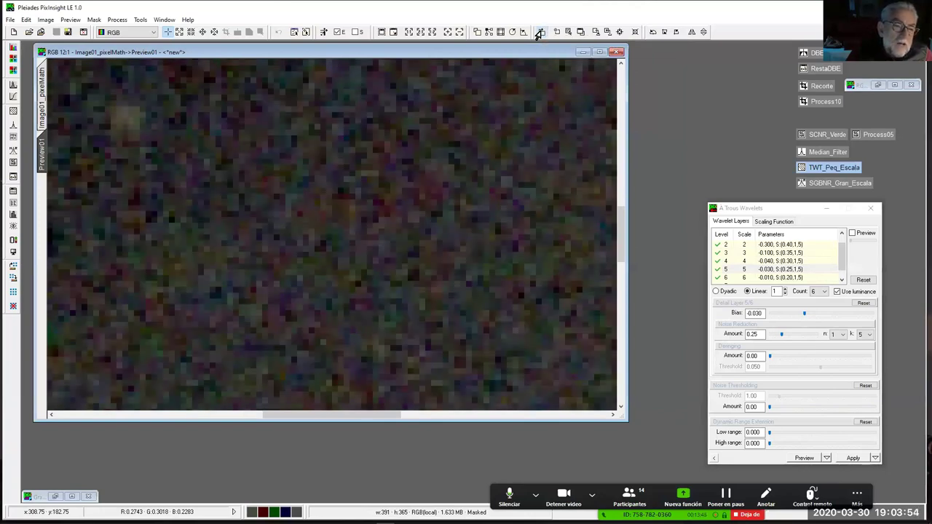
{"action": "left_click", "coordinate": [540, 34]}
Compare Preview01 with and without the six-layer noise reduction at 2:1, ending on the filtered version
{"action": "scroll", "coordinate": [331, 233], "scroll_direction": "down", "scroll_amount": 5}
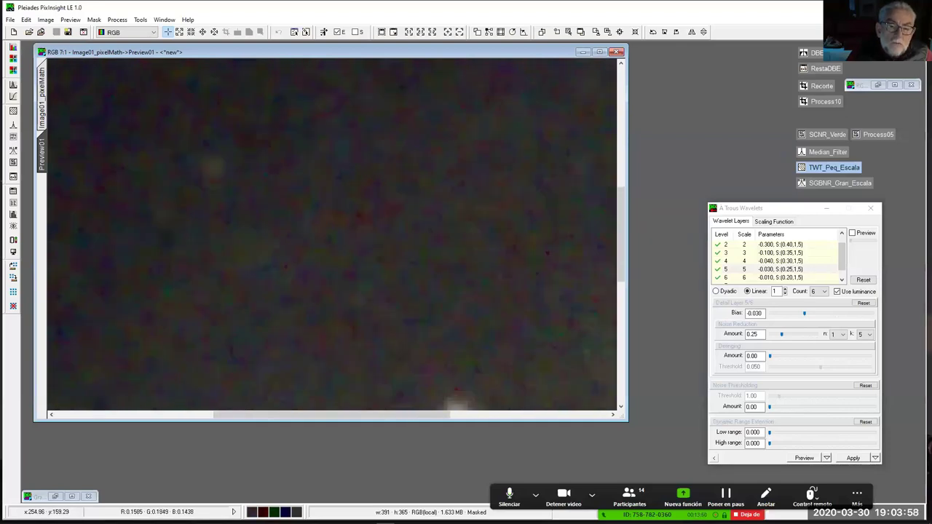
{"action": "scroll", "coordinate": [331, 233], "scroll_direction": "down", "scroll_amount": 6}
{"action": "scroll", "coordinate": [332, 233], "scroll_direction": "up", "scroll_amount": 2}
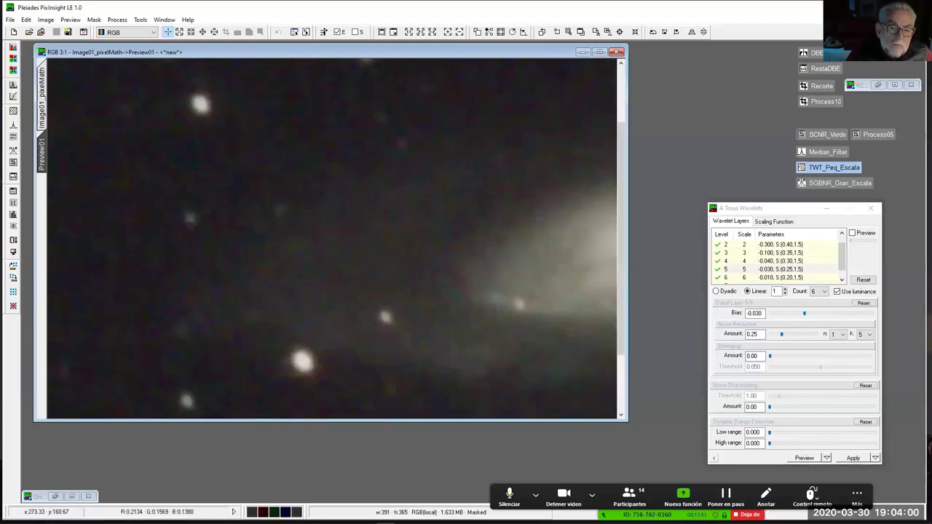
{"action": "scroll", "coordinate": [331, 233], "scroll_direction": "down", "scroll_amount": 1}
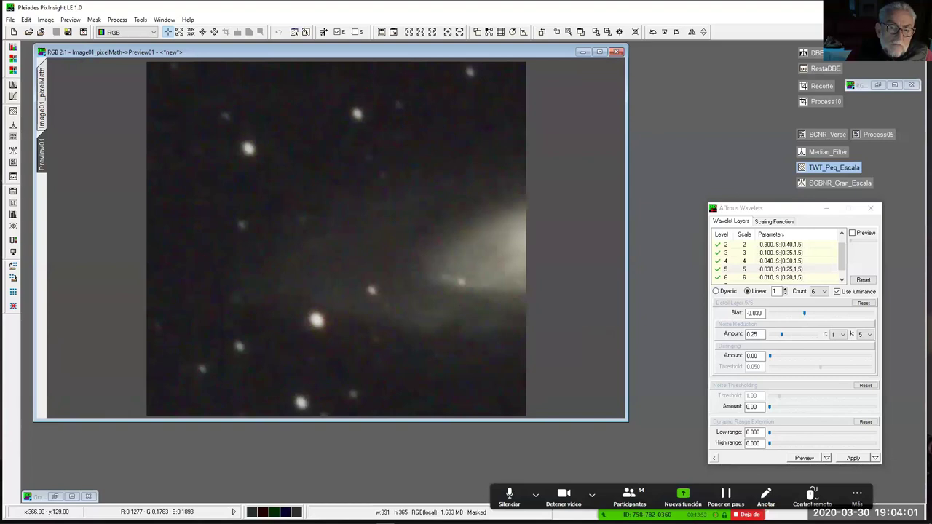
{"action": "left_click", "coordinate": [541, 33]}
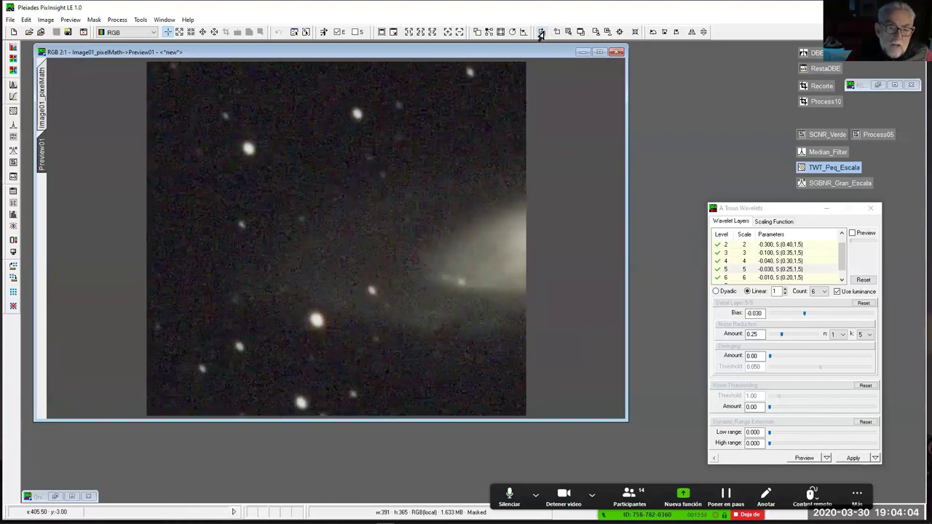
{"action": "left_click", "coordinate": [541, 32]}
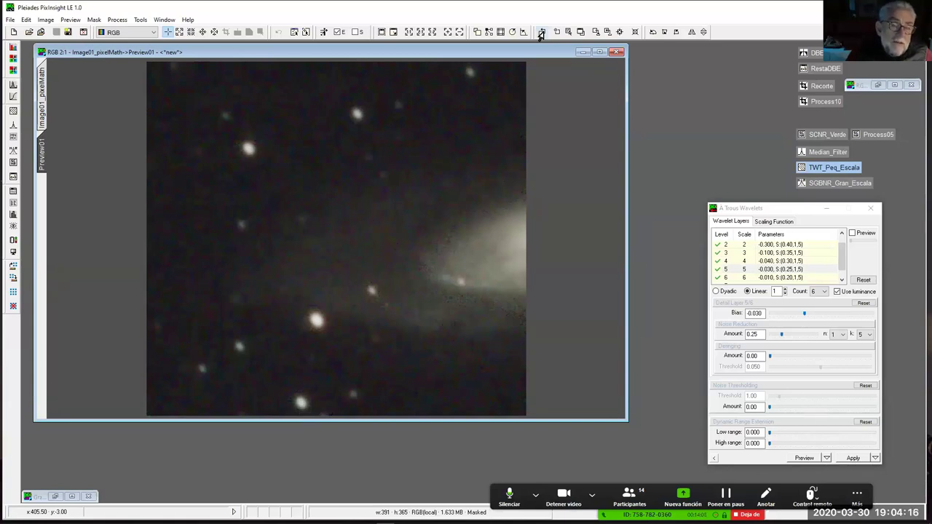
Examine the residual background colour noise in the filtered Preview01 at magnifications between 1:1 and 8:1
{"action": "scroll", "coordinate": [267, 292], "scroll_direction": "up", "scroll_amount": 5}
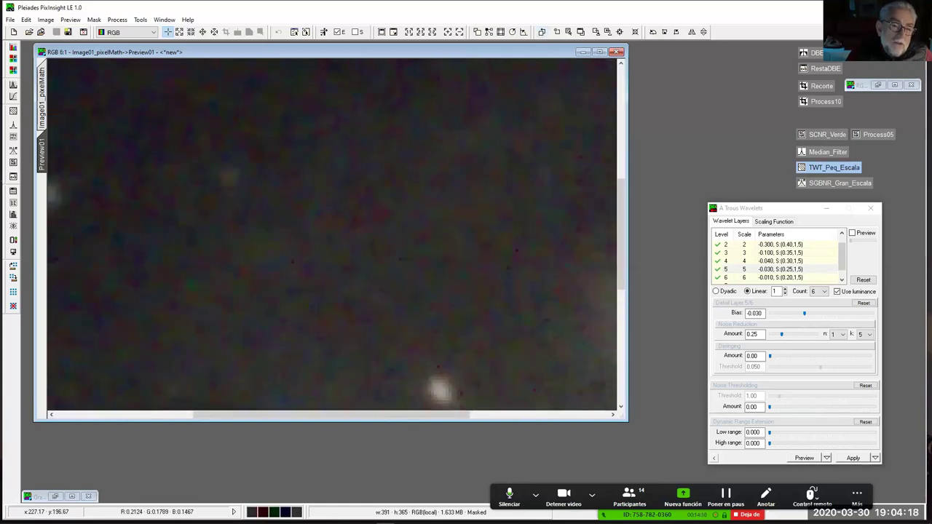
{"action": "scroll", "coordinate": [267, 291], "scroll_direction": "up", "scroll_amount": 1}
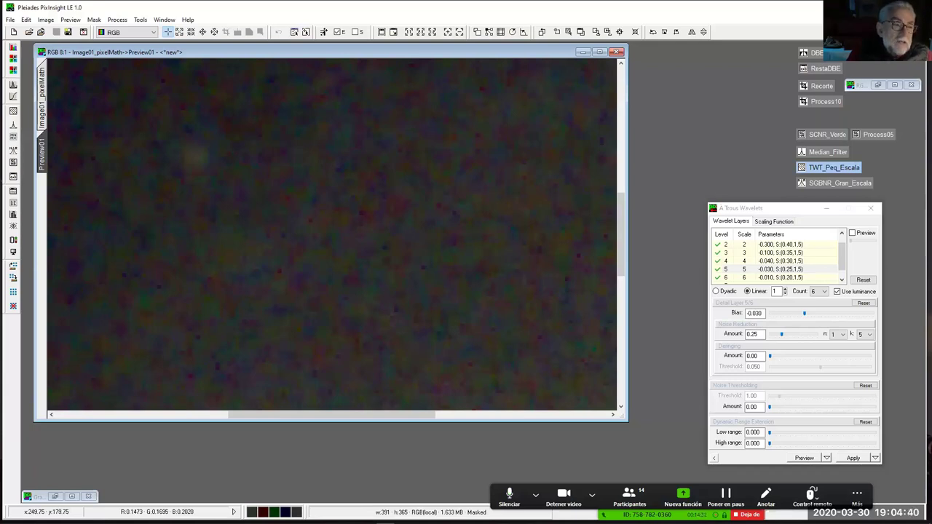
{"action": "scroll", "coordinate": [338, 243], "scroll_direction": "down", "scroll_amount": 1}
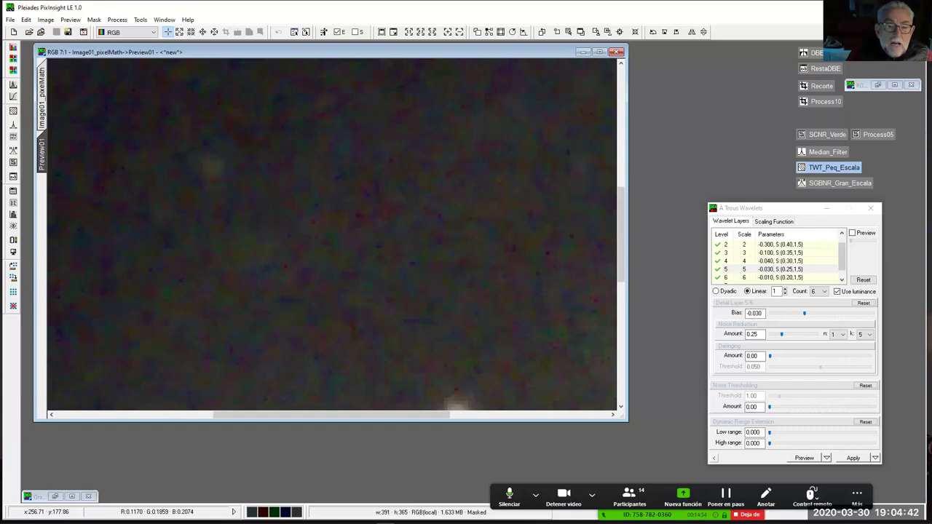
{"action": "scroll", "coordinate": [338, 237], "scroll_direction": "down", "scroll_amount": 2}
{"action": "scroll", "coordinate": [339, 236], "scroll_direction": "down", "scroll_amount": 4}
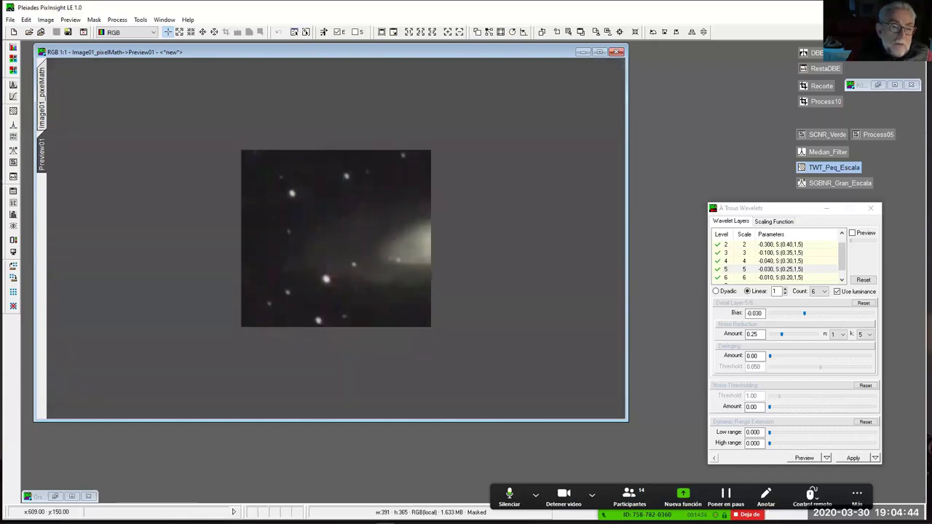
{"action": "scroll", "coordinate": [339, 236], "scroll_direction": "up", "scroll_amount": 2}
{"action": "scroll", "coordinate": [338, 237], "scroll_direction": "down", "scroll_amount": 1}
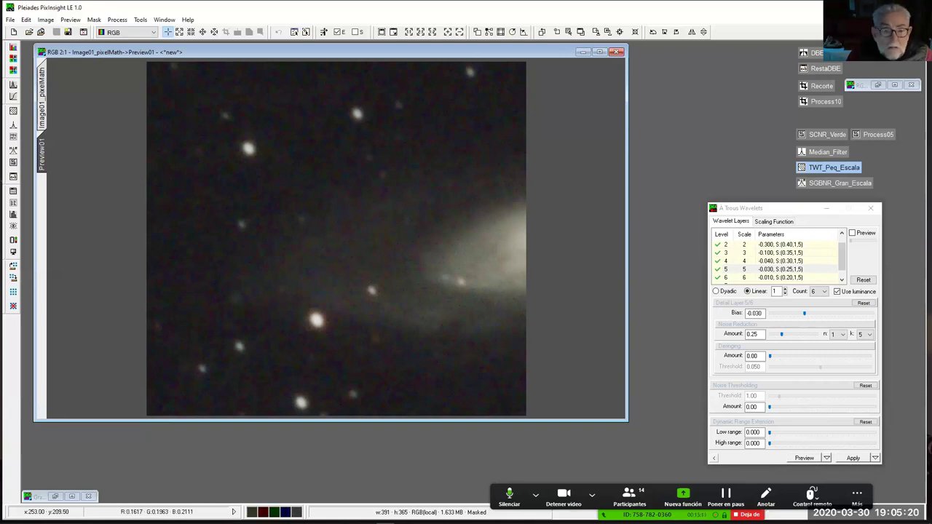
{"action": "scroll", "coordinate": [391, 235], "scroll_direction": "up", "scroll_amount": 4}
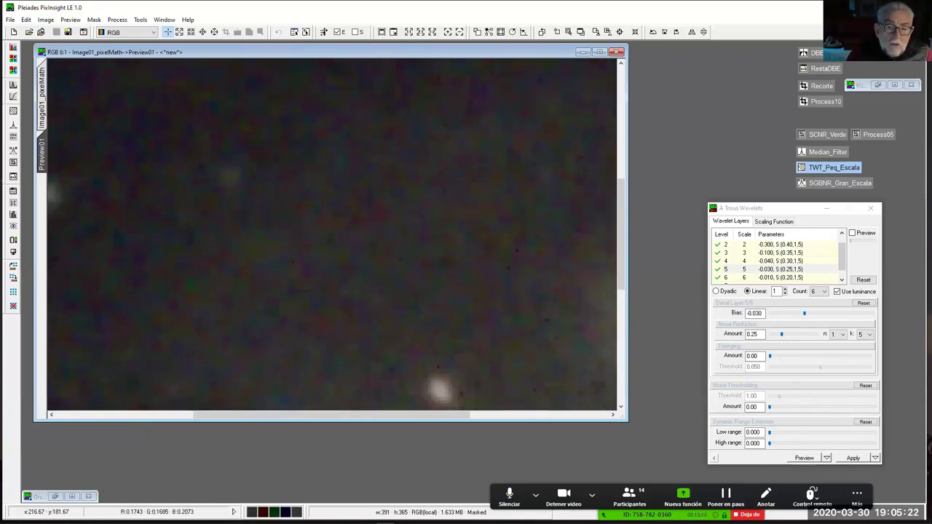
{"action": "scroll", "coordinate": [331, 233], "scroll_direction": "down", "scroll_amount": 2}
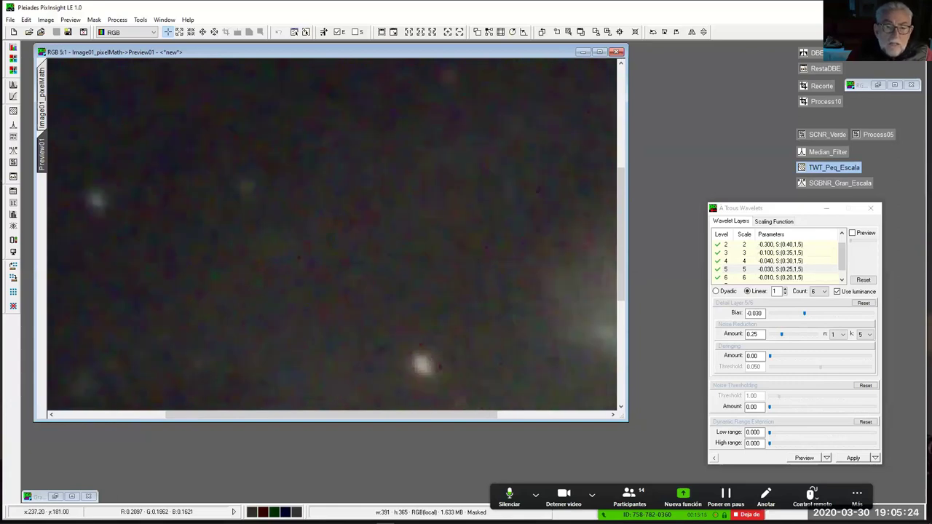
{"action": "scroll", "coordinate": [331, 233], "scroll_direction": "down", "scroll_amount": 4}
{"action": "scroll", "coordinate": [331, 232], "scroll_direction": "up", "scroll_amount": 1}
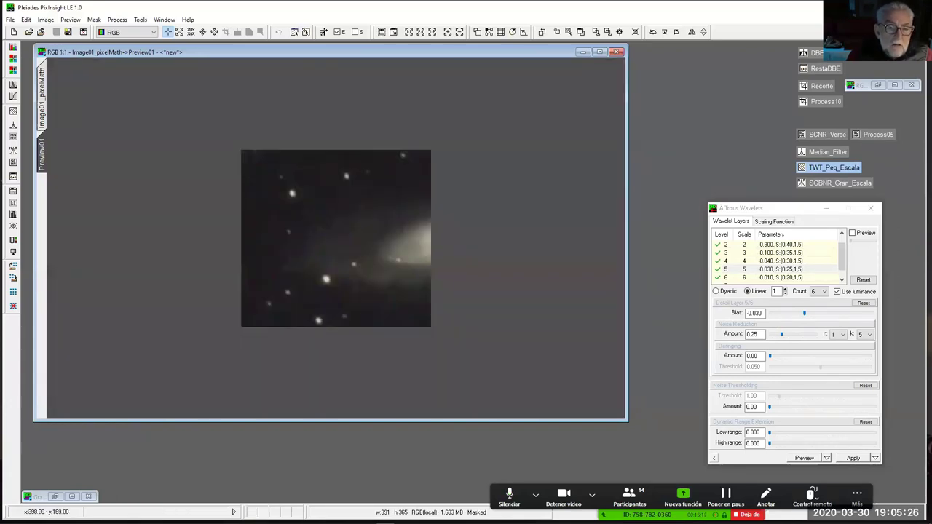
Check the mask on the full Image01_pixelMath image, then apply the six-layer wavelet noise reduction to it and inspect its background
{"action": "left_click", "coordinate": [42, 91]}
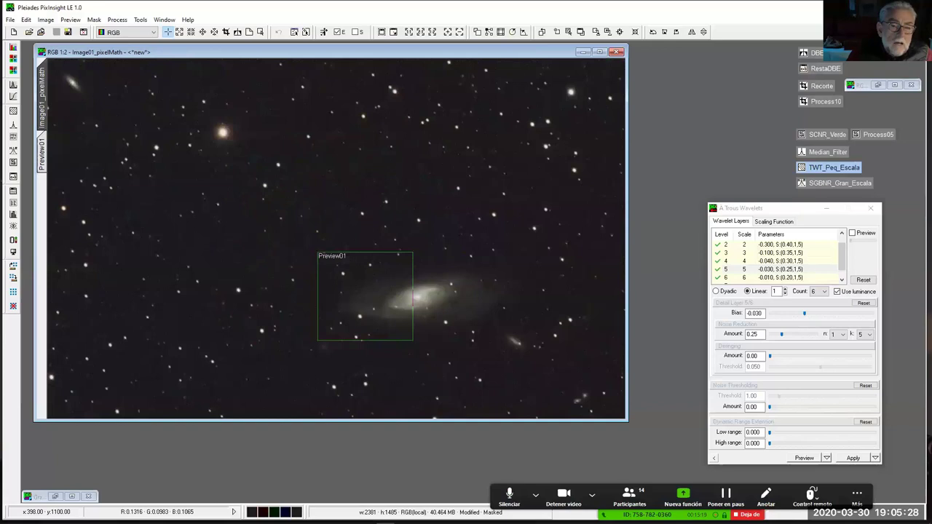
{"action": "left_click", "coordinate": [354, 34]}
{"action": "left_click", "coordinate": [355, 34]}
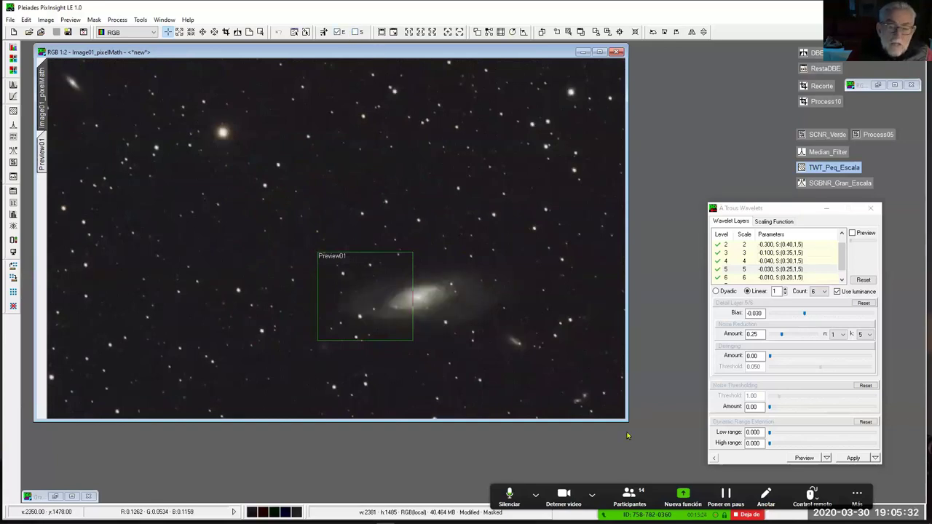
{"action": "left_click_drag", "start_coordinate": [715, 463], "coordinate": [364, 192]}
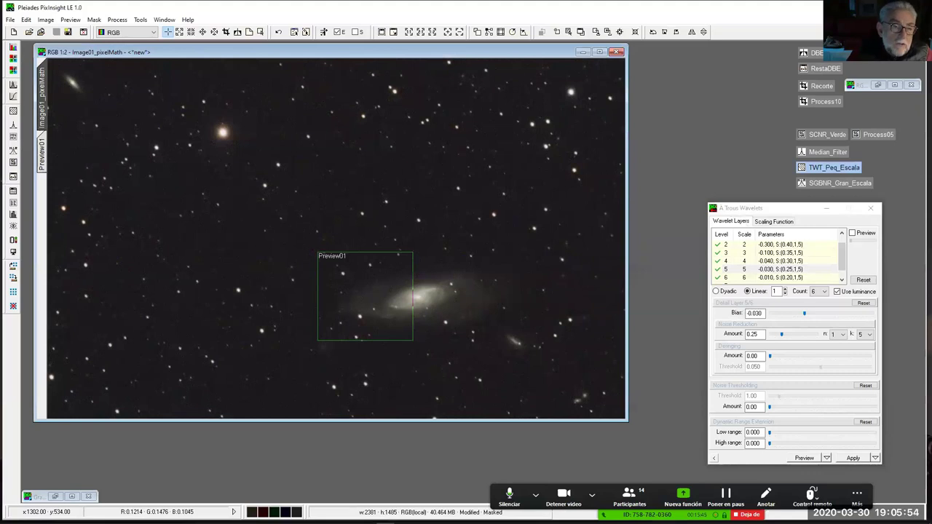
{"action": "scroll", "coordinate": [338, 242], "scroll_direction": "up", "scroll_amount": 5}
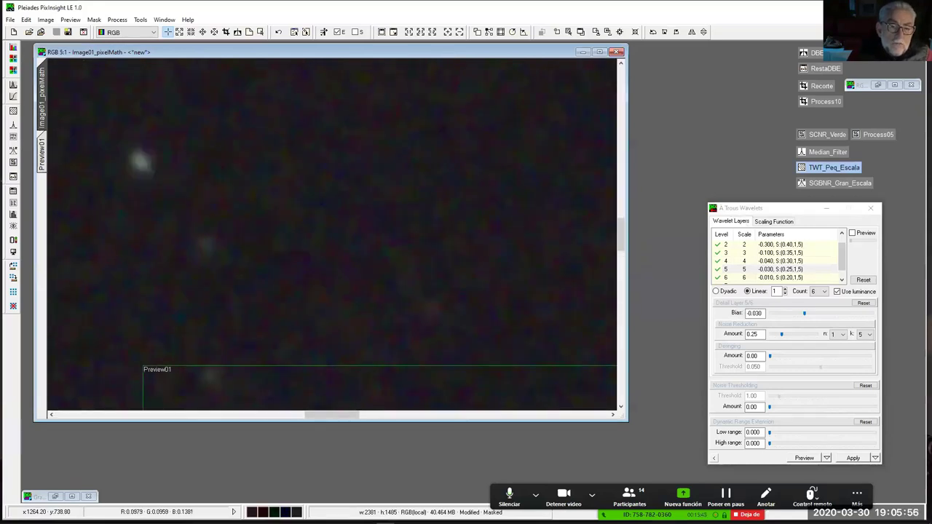
{"action": "scroll", "coordinate": [333, 235], "scroll_direction": "up", "scroll_amount": 1}
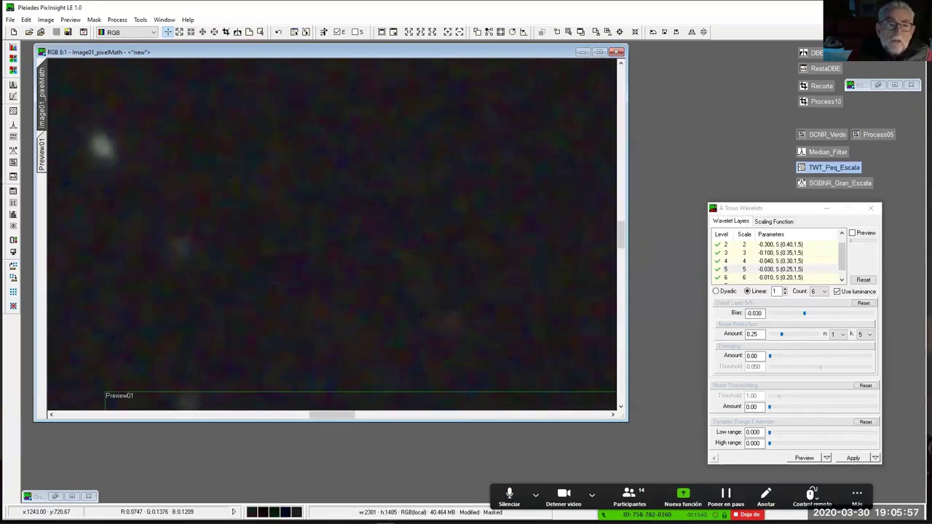
Compare the dark background of Image01_pixelMath at 6:1 with and without the wavelet noise reduction
{"action": "left_click", "coordinate": [276, 34]}
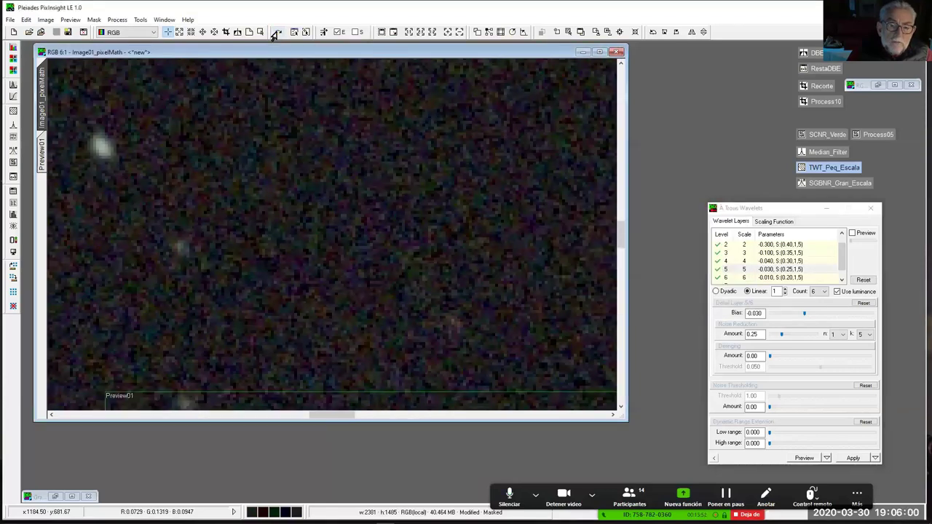
{"action": "left_click", "coordinate": [275, 34]}
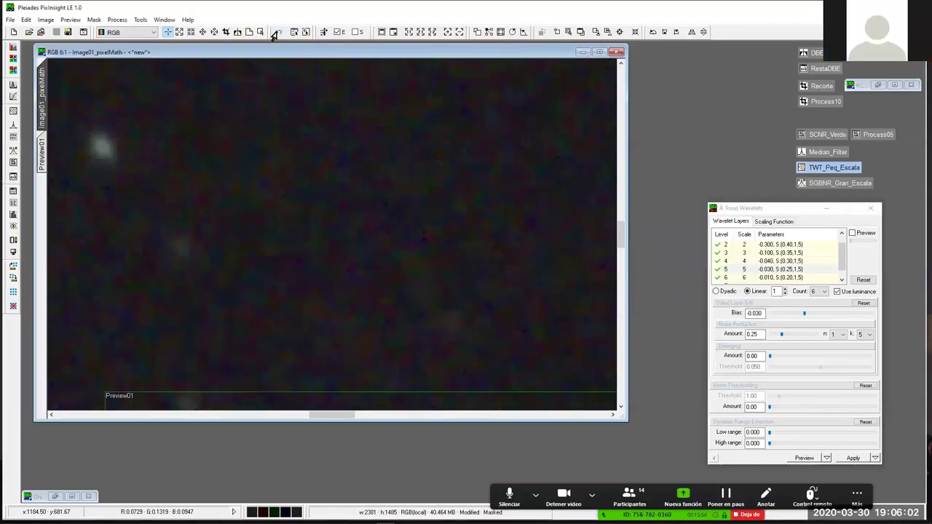
{"action": "left_click", "coordinate": [276, 34]}
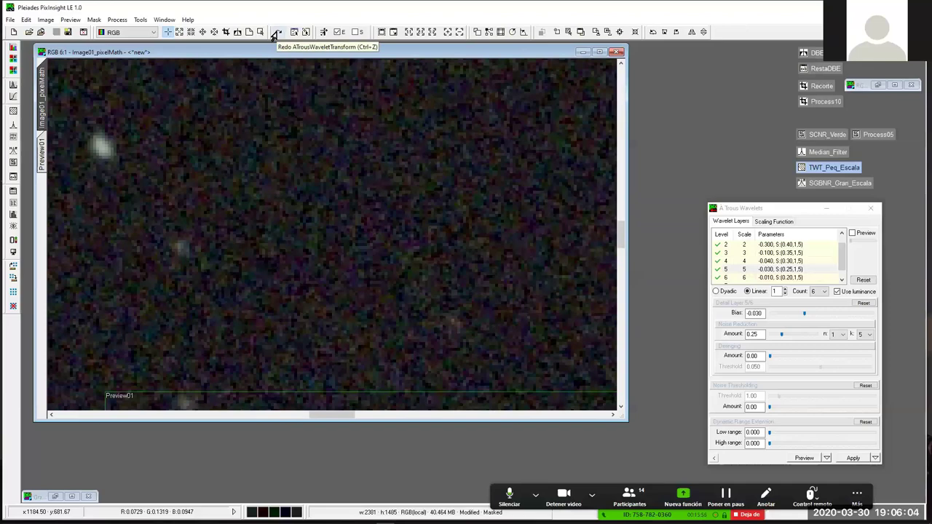
Compare the galaxy's edge at 6:1 with and without the wavelet noise reduction, ending on the filtered version
{"action": "left_click_drag", "start_coordinate": [622, 238], "coordinate": [622, 313]}
{"action": "left_click_drag", "start_coordinate": [330, 417], "coordinate": [395, 417]}
{"action": "left_click_drag", "start_coordinate": [624, 308], "coordinate": [623, 304]}
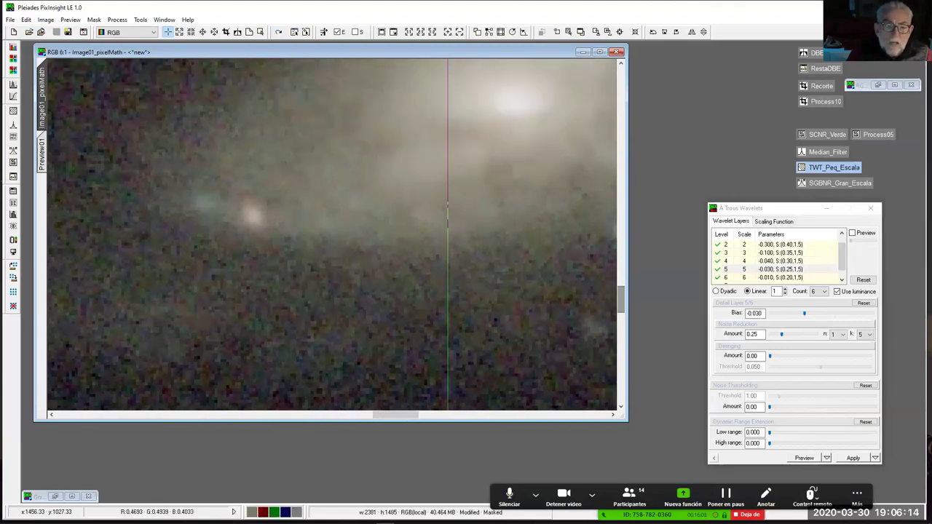
{"action": "left_click", "coordinate": [277, 33]}
{"action": "left_click", "coordinate": [276, 32]}
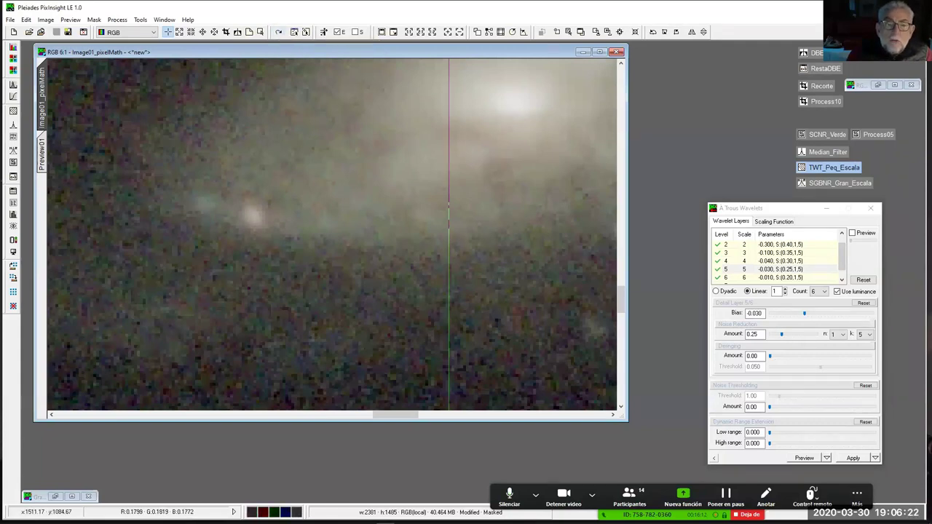
{"action": "left_click", "coordinate": [278, 33]}
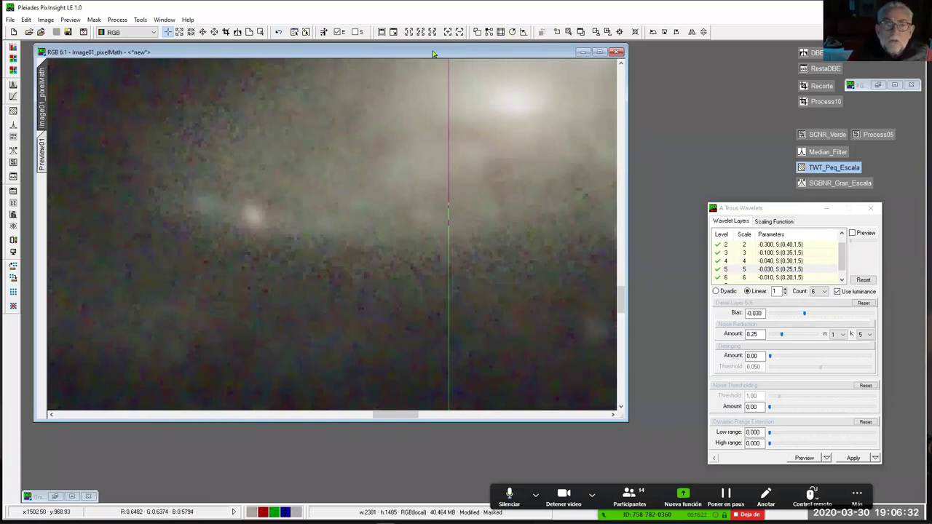
Fit the whole image in view, close the À Trous Wavelets tool and open the saved SGBNR_Gran_Escala process
{"action": "left_click", "coordinate": [381, 32]}
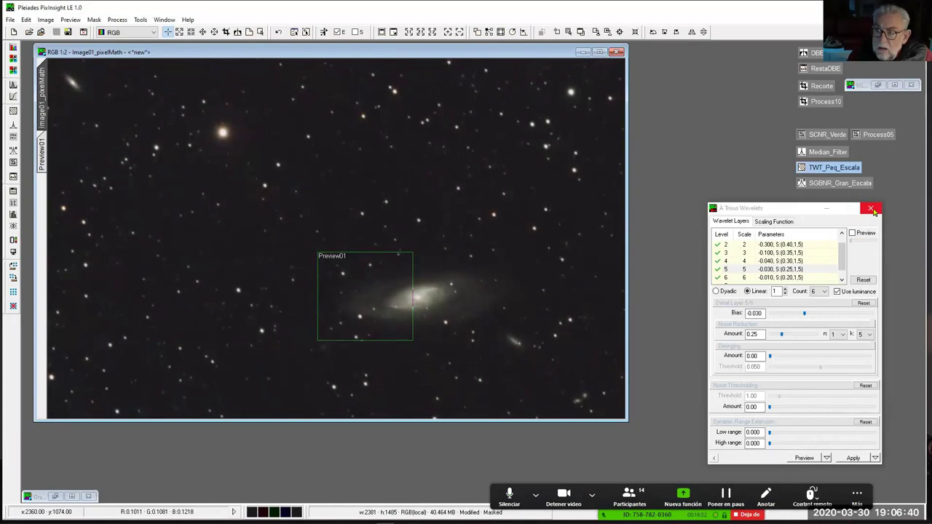
{"action": "left_click", "coordinate": [871, 209]}
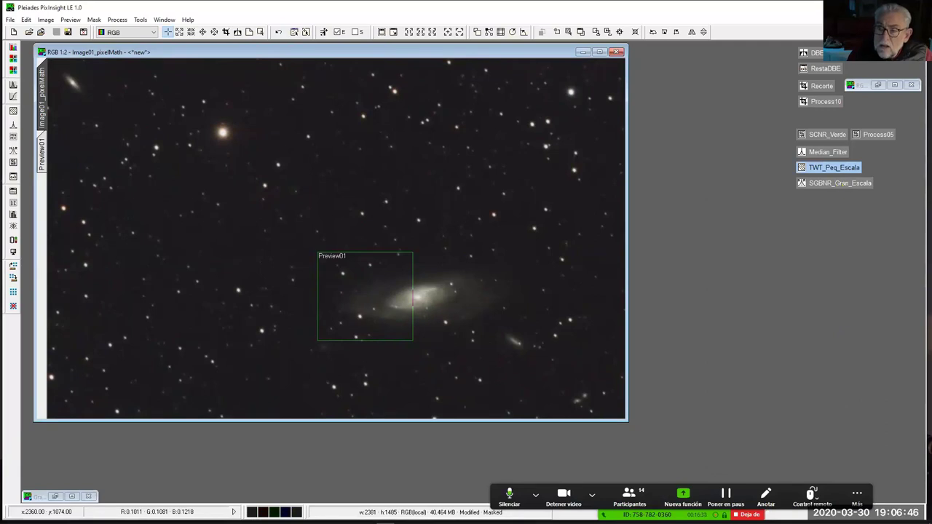
{"action": "double_click", "coordinate": [840, 184]}
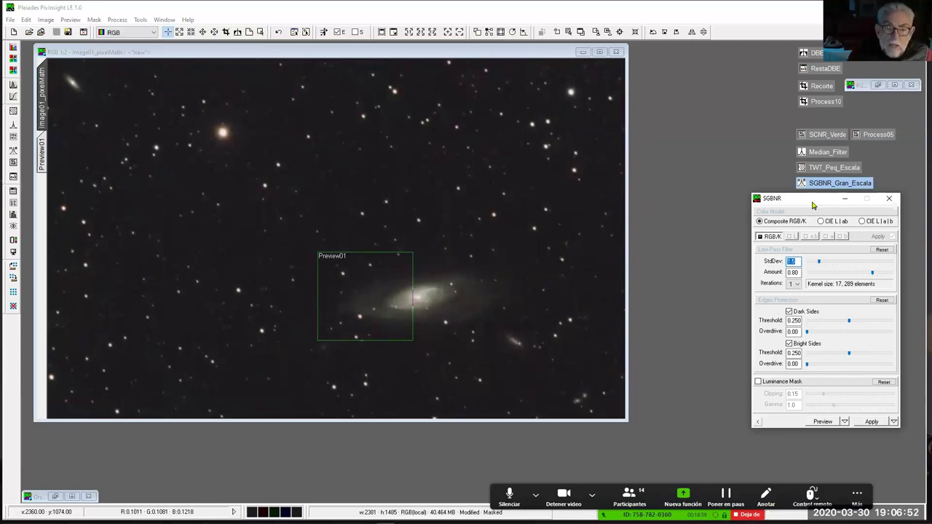
{"action": "left_click_drag", "start_coordinate": [813, 206], "coordinate": [496, 151]}
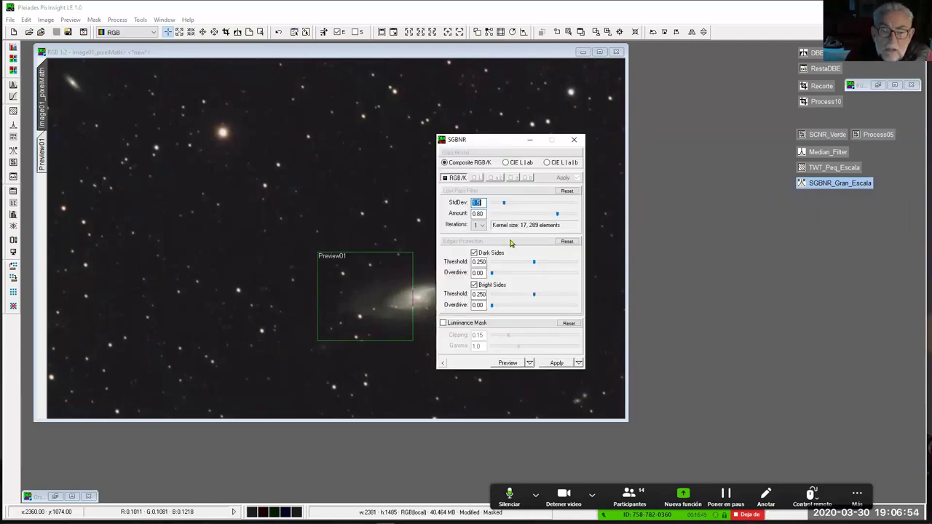
{"action": "mouse_move", "coordinate": [162, 518]}
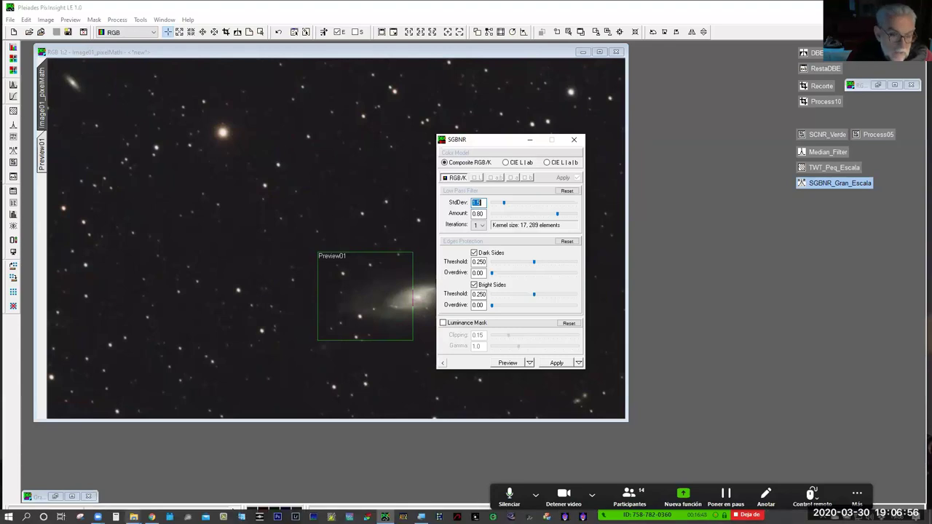
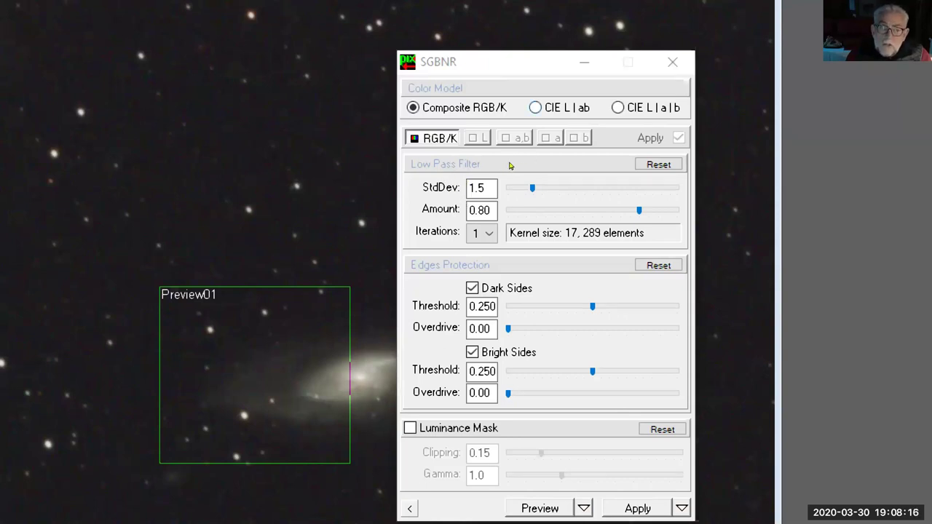
Examine the separate component settings under the CIE L|ab and CIE L|a|b color models, then return to Composite RGB/K
{"action": "left_click", "coordinate": [535, 107]}
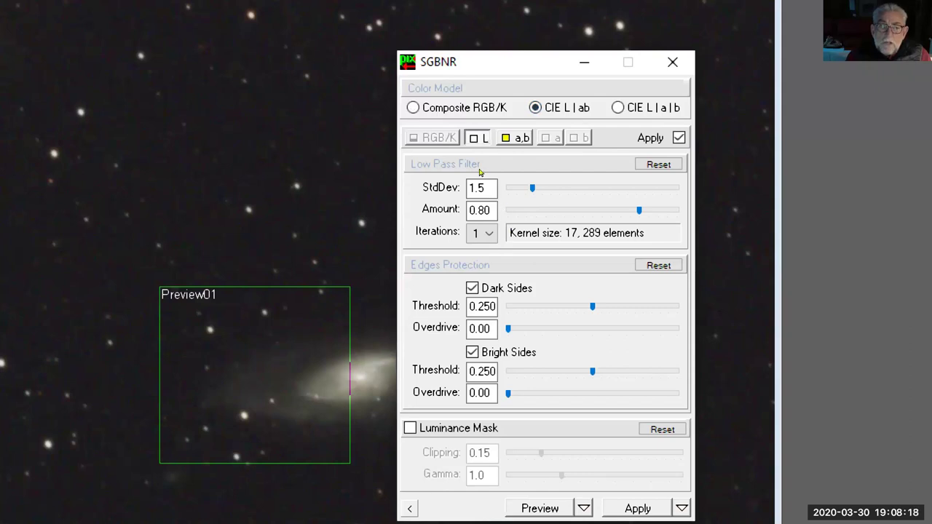
{"action": "left_click", "coordinate": [514, 137]}
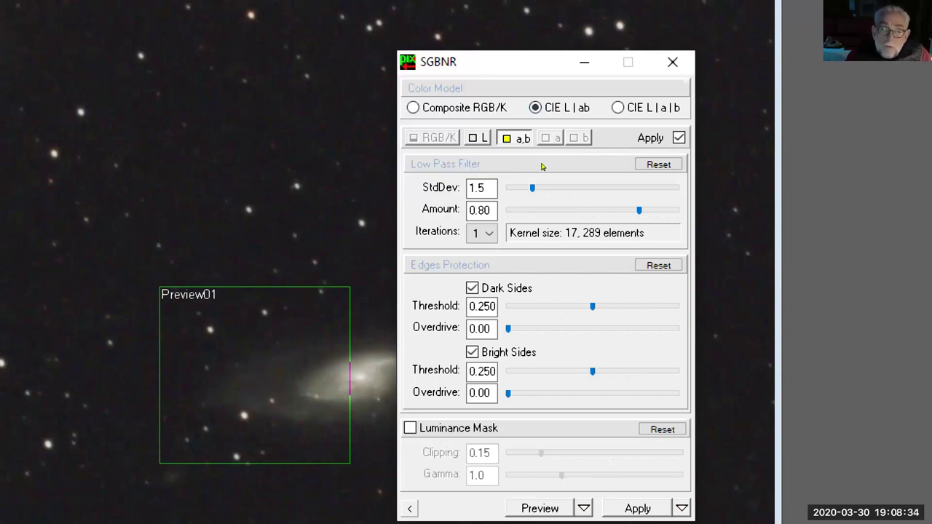
{"action": "left_click", "coordinate": [617, 107]}
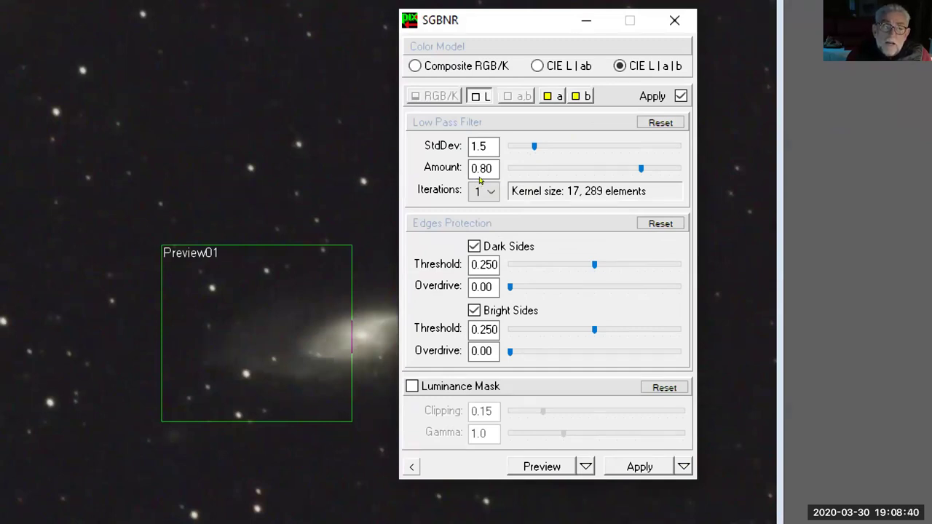
{"action": "key", "text": "a"}
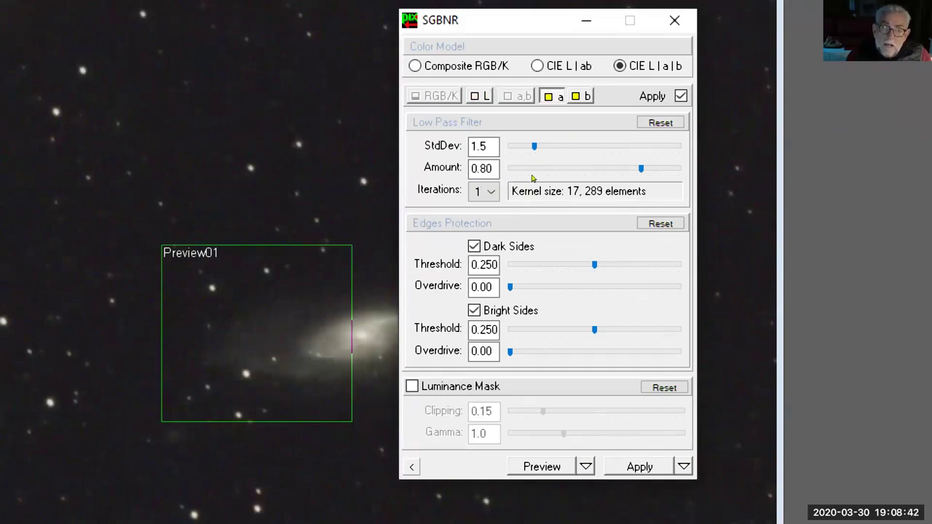
{"action": "key", "text": "b"}
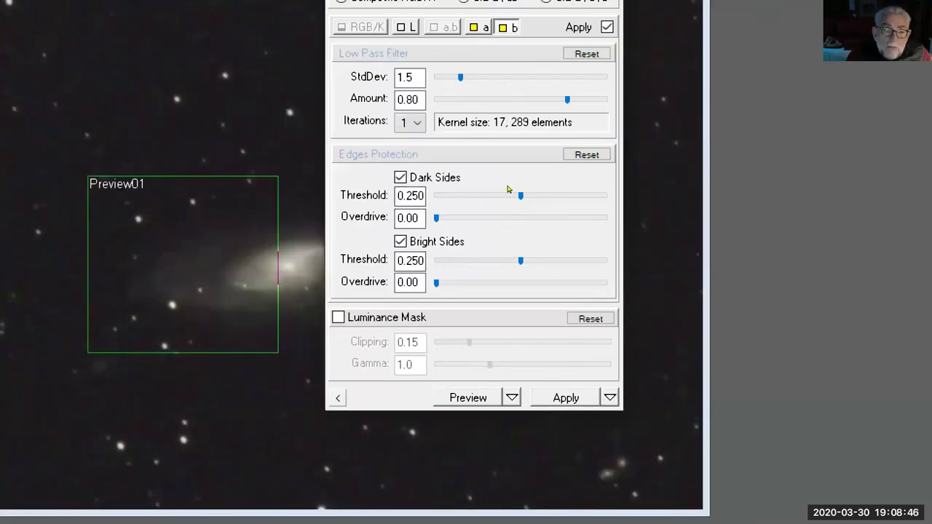
{"action": "key", "text": "l"}
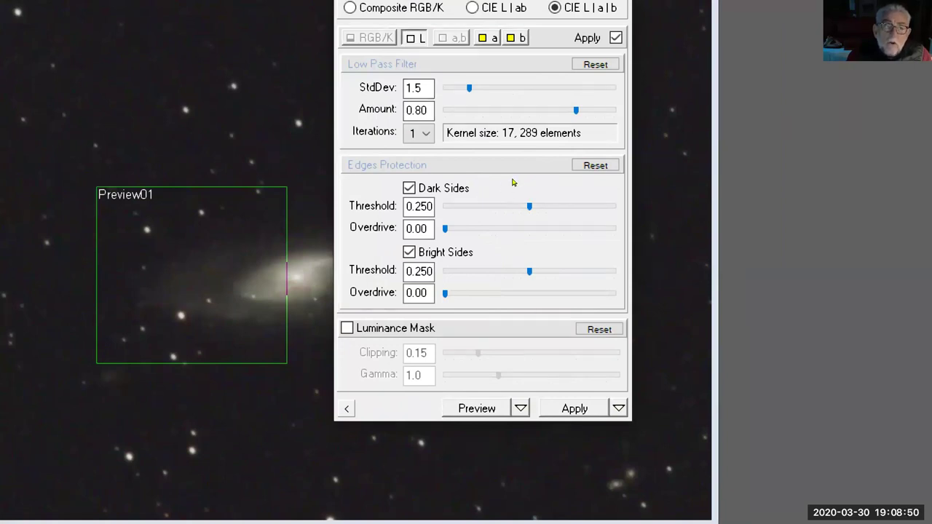
{"action": "key", "text": "a"}
{"action": "key", "text": "b"}
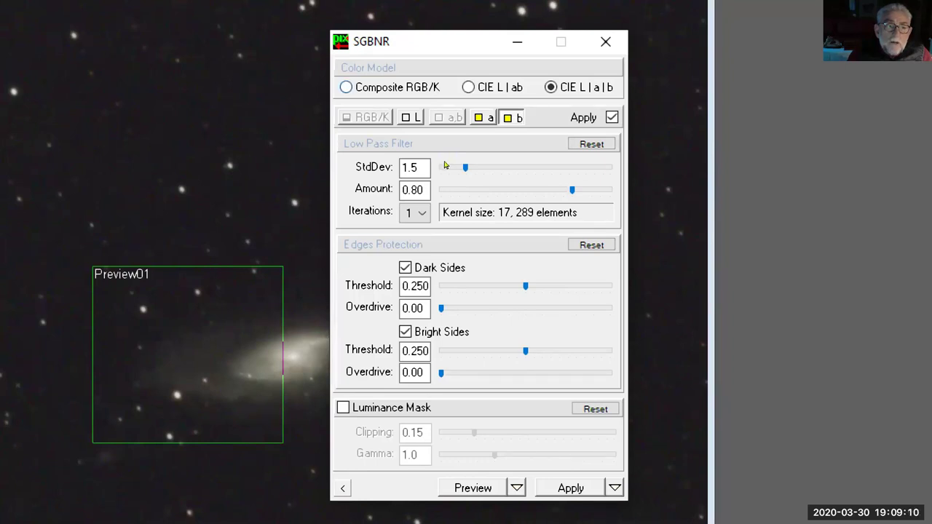
{"action": "key", "text": "Left"}
{"action": "key", "text": "Left"}
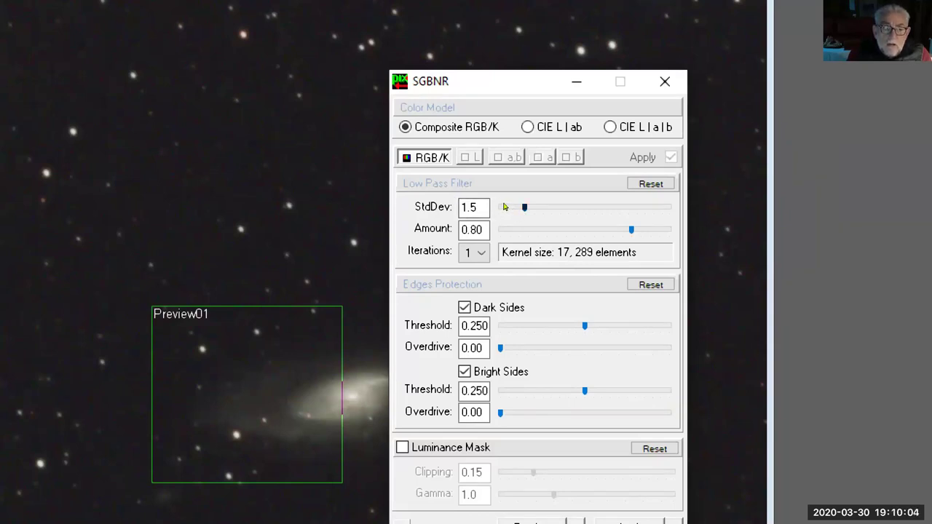
Try the extremes of the low-pass filter's StdDev, first 0.1 and then 10.0
{"action": "key", "text": "Tab"}
{"action": "left_click_drag", "start_coordinate": [504, 207], "coordinate": [474, 207]}
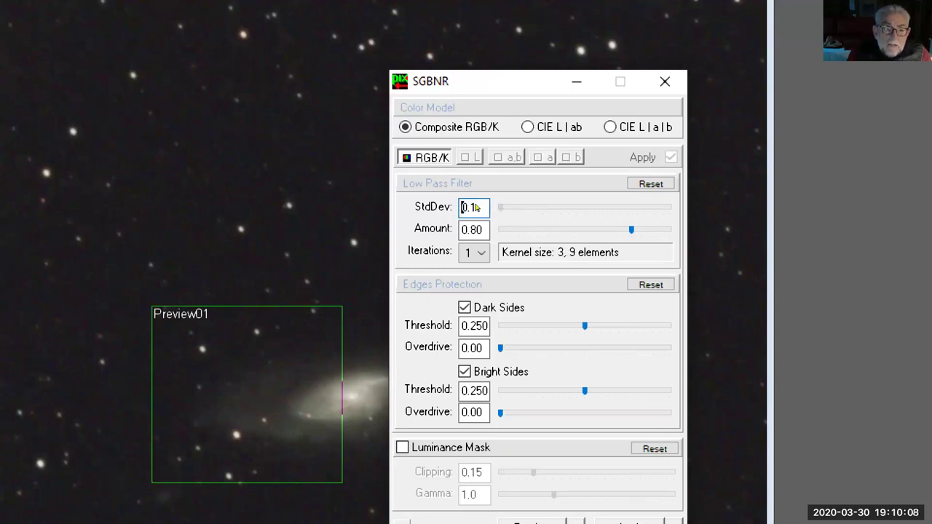
{"action": "type", "text": "10"}
{"action": "key", "text": "Return"}
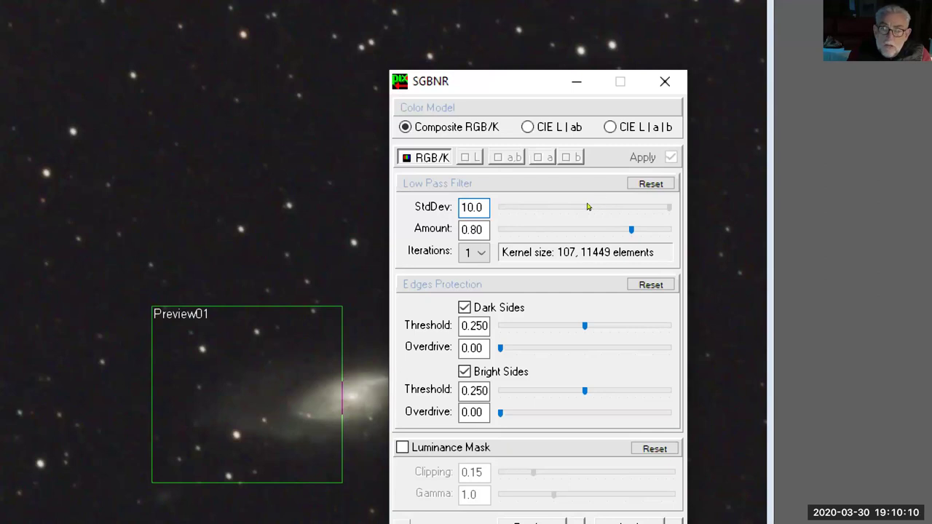
{"action": "scroll", "coordinate": [575, 206], "scroll_direction": "down", "scroll_amount": 3}
{"action": "scroll", "coordinate": [586, 207], "scroll_direction": "up", "scroll_amount": 3}
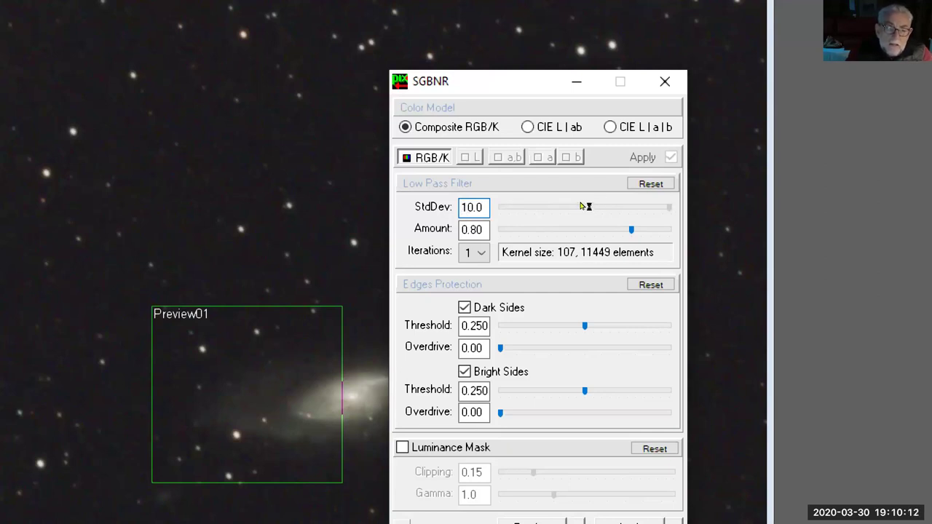
Vary the low-pass filter's StdDev between small and large values, ending at 0.7
{"action": "left_click_drag", "start_coordinate": [553, 207], "coordinate": [524, 207]}
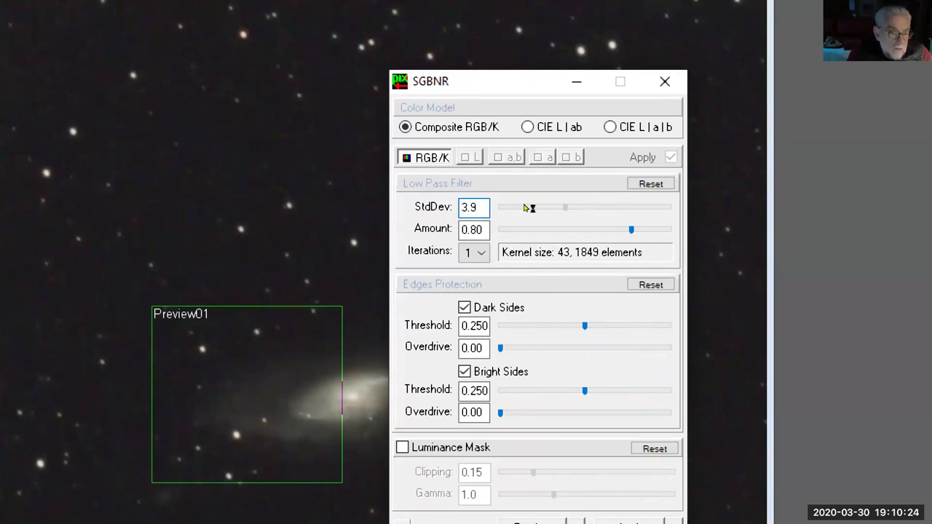
{"action": "left_click_drag", "start_coordinate": [527, 208], "coordinate": [541, 208]}
{"action": "scroll", "coordinate": [545, 206], "scroll_direction": "up", "scroll_amount": 4}
{"action": "scroll", "coordinate": [545, 206], "scroll_direction": "down", "scroll_amount": 1}
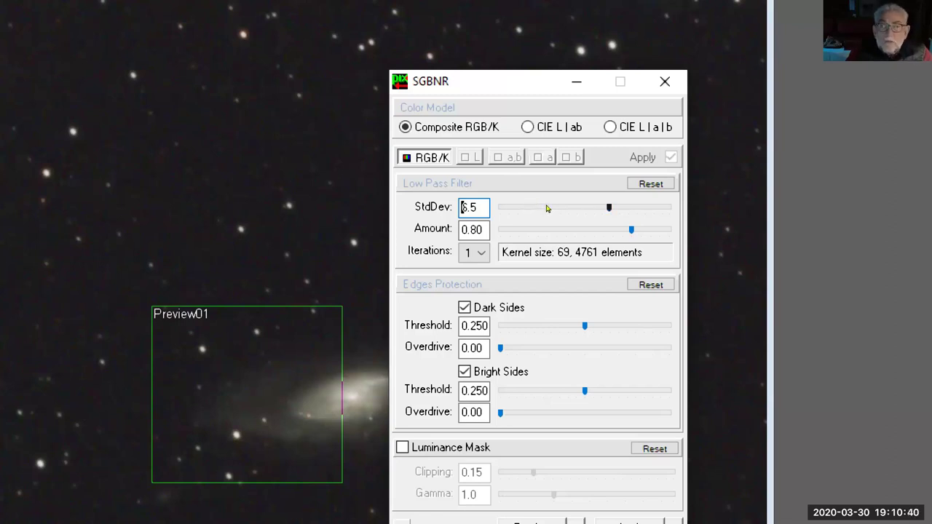
{"action": "scroll", "coordinate": [547, 208], "scroll_direction": "down", "scroll_amount": 15}
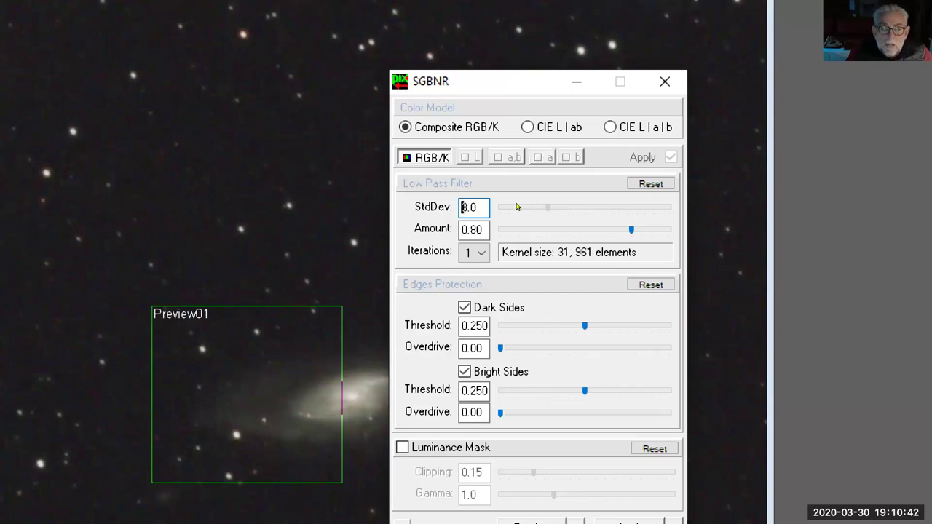
{"action": "scroll", "coordinate": [492, 206], "scroll_direction": "up", "scroll_amount": 8}
{"action": "scroll", "coordinate": [507, 203], "scroll_direction": "down", "scroll_amount": 10}
{"action": "scroll", "coordinate": [509, 202], "scroll_direction": "up", "scroll_amount": 8}
{"action": "scroll", "coordinate": [500, 202], "scroll_direction": "down", "scroll_amount": 11}
{"action": "scroll", "coordinate": [500, 206], "scroll_direction": "up", "scroll_amount": 15}
{"action": "scroll", "coordinate": [524, 207], "scroll_direction": "down", "scroll_amount": 4}
{"action": "scroll", "coordinate": [524, 207], "scroll_direction": "down", "scroll_amount": 8}
{"action": "scroll", "coordinate": [512, 206], "scroll_direction": "up", "scroll_amount": 3}
{"action": "scroll", "coordinate": [502, 206], "scroll_direction": "down", "scroll_amount": 7}
{"action": "scroll", "coordinate": [517, 206], "scroll_direction": "up", "scroll_amount": 10}
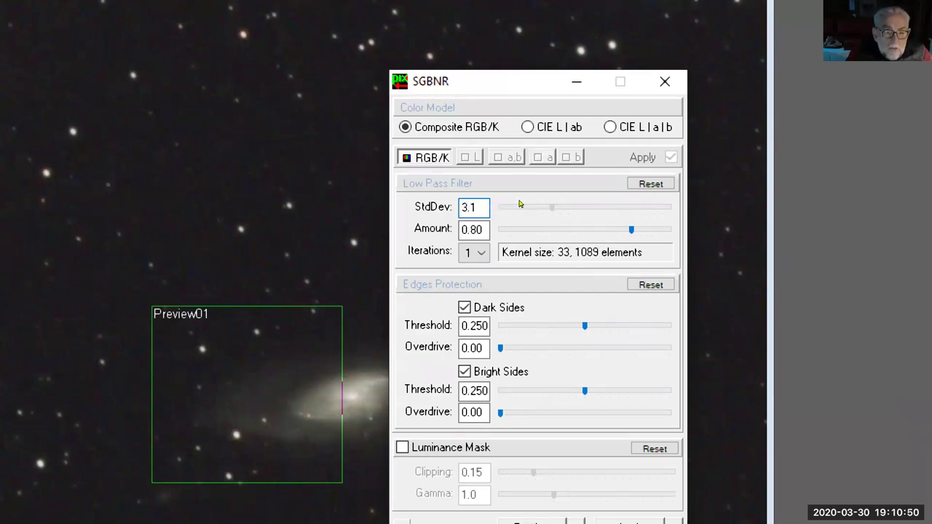
{"action": "scroll", "coordinate": [495, 206], "scroll_direction": "down", "scroll_amount": 8}
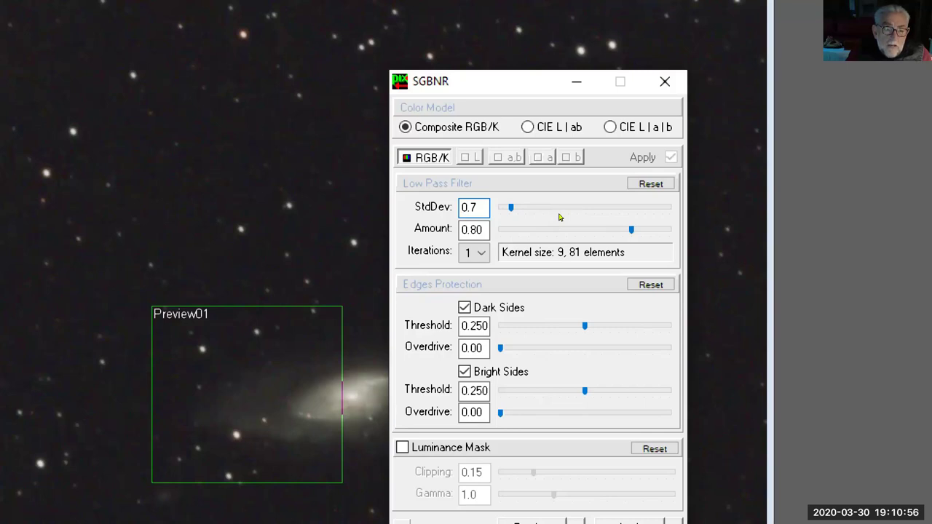
Lower the low-pass filter's Amount to 0.33
{"action": "key", "text": "Tab"}
{"action": "left_click_drag", "start_coordinate": [556, 217], "coordinate": [518, 216]}
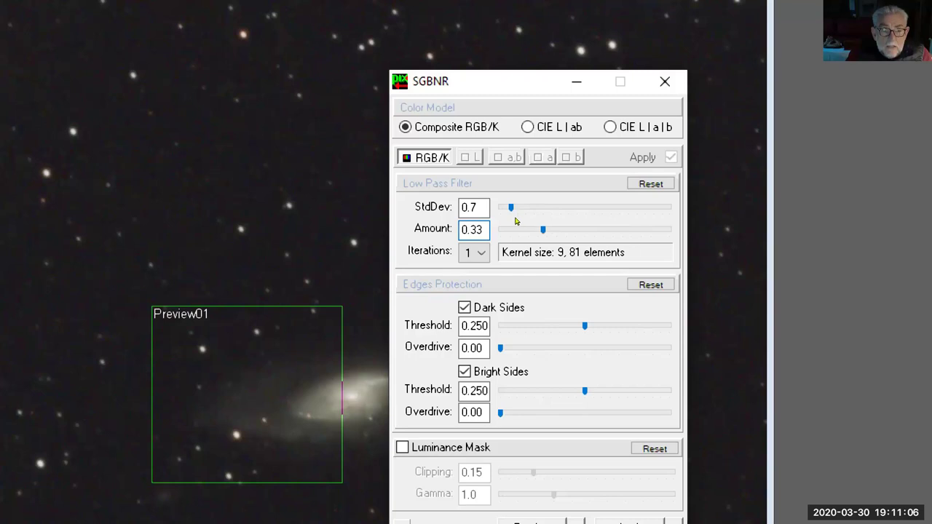
{"action": "key", "text": "Tab"}
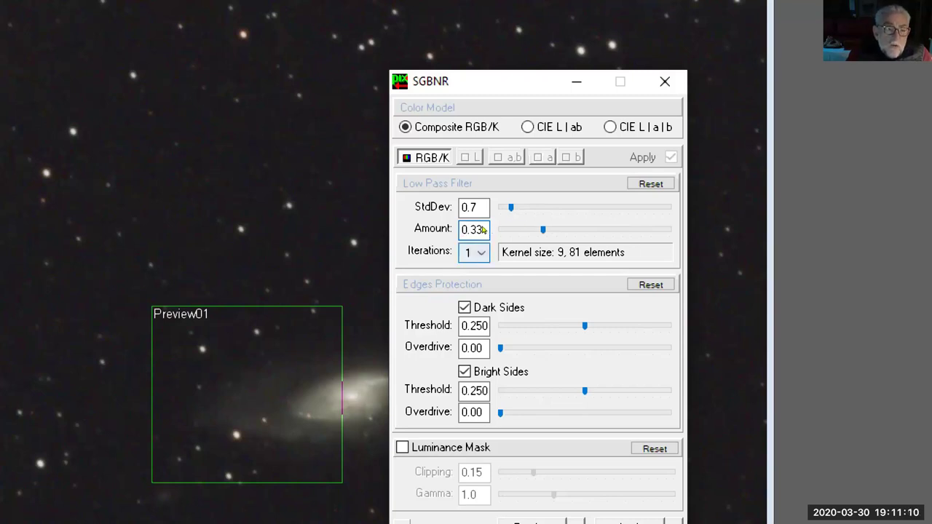
Review the available Iterations values for the low-pass filter, keeping 1
{"action": "left_click", "coordinate": [475, 252]}
{"action": "left_click", "coordinate": [474, 252]}
{"action": "left_click", "coordinate": [475, 252]}
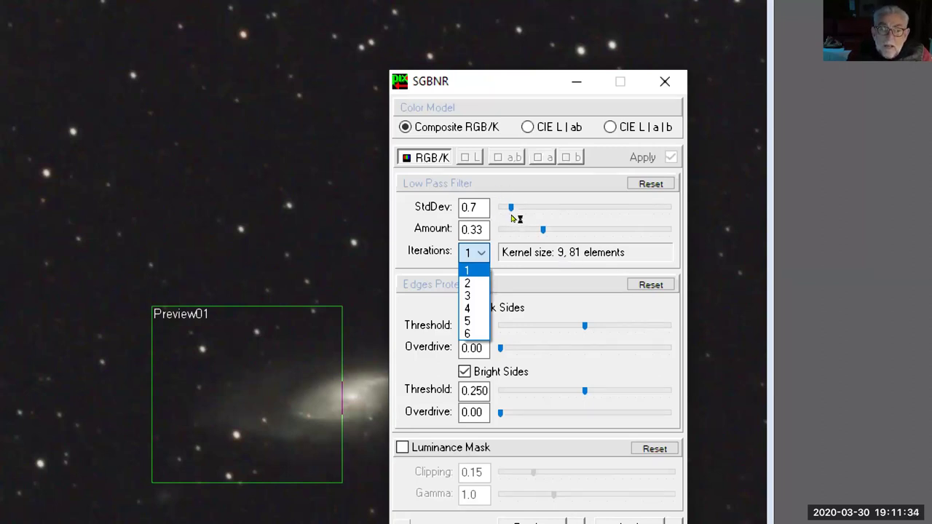
{"action": "left_click", "coordinate": [518, 213]}
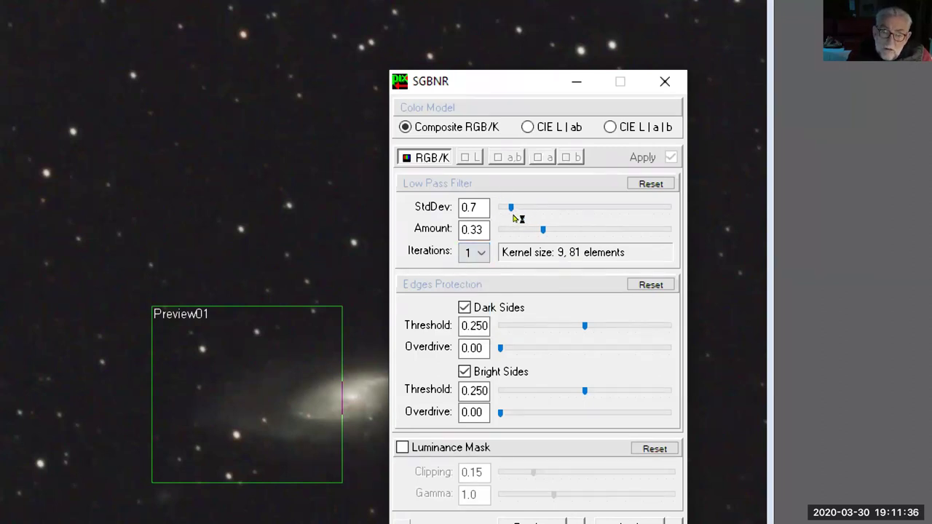
Raise the low-pass filter's Amount to 1.00, then lower it to 0.25
{"action": "type", "text": "1"}
{"action": "key", "text": "Return"}
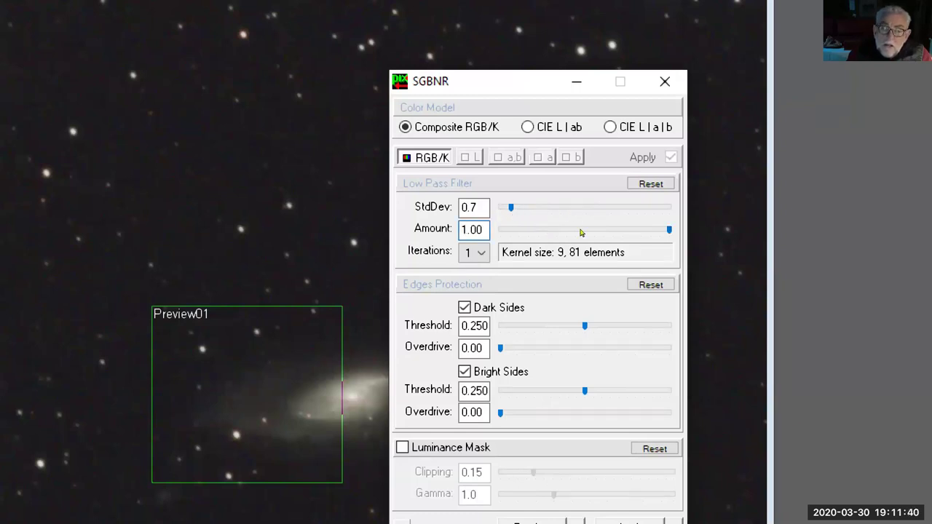
{"action": "key", "text": "Tab"}
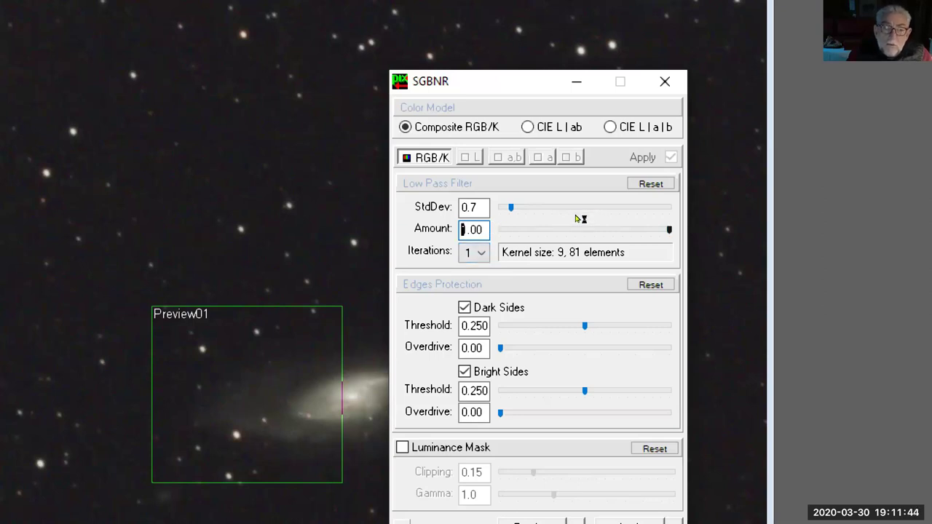
{"action": "left_click_drag", "start_coordinate": [575, 216], "coordinate": [505, 216]}
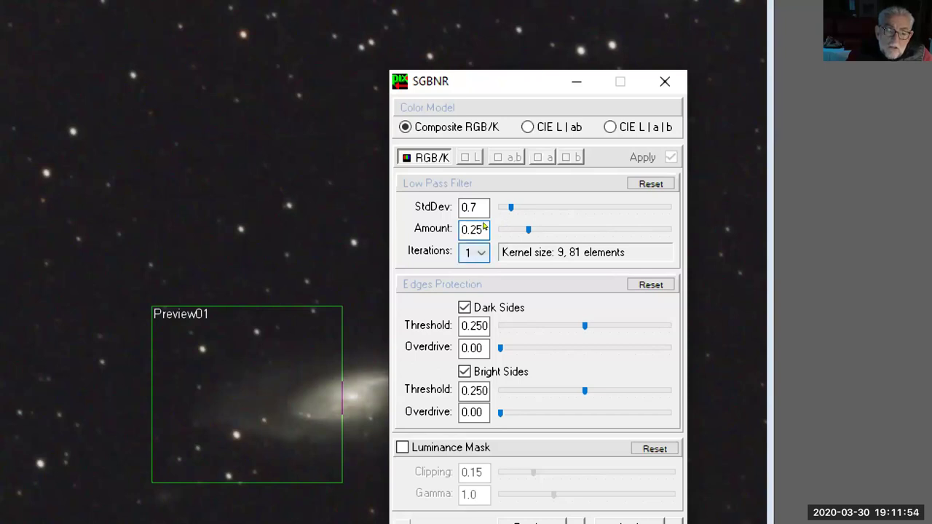
Set the low-pass filter's Iterations to 4 and switch the Dark Sides edge protection off and on again
{"action": "left_click", "coordinate": [477, 252]}
{"action": "left_click", "coordinate": [467, 308]}
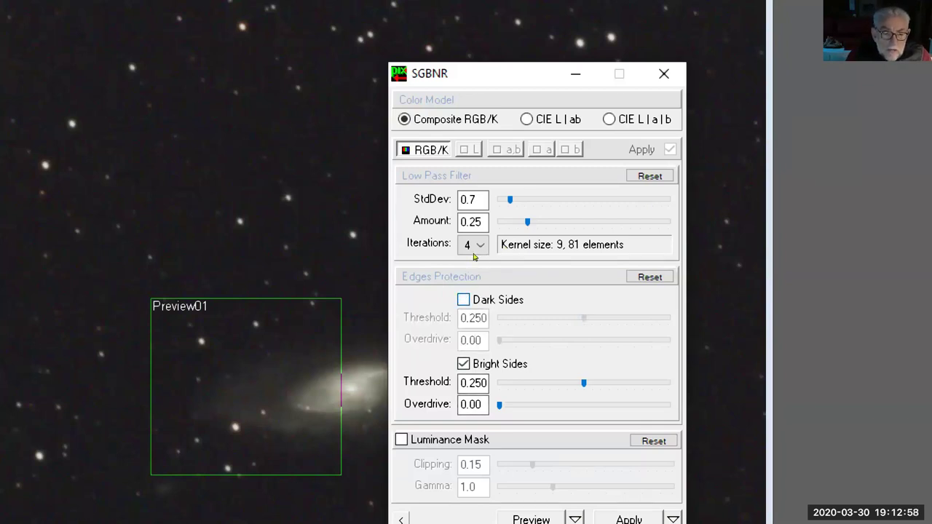
{"action": "left_click", "coordinate": [463, 299]}
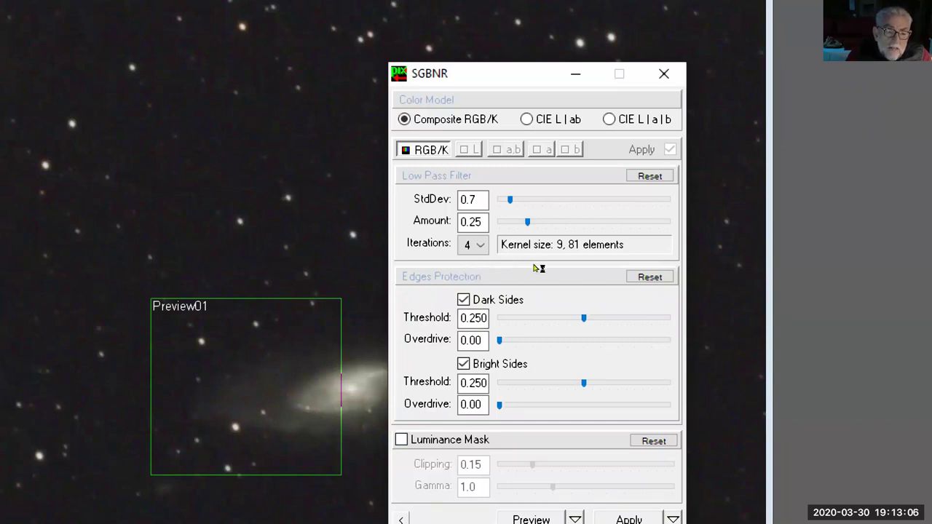
Set the Dark Sides edge protection to Threshold 0.008 and Overdrive 0.01
{"action": "key", "text": "Right"}
{"action": "key", "text": "Right"}
{"action": "key", "text": "Right"}
{"action": "key", "text": "Right"}
{"action": "key", "text": "Right"}
{"action": "key", "text": "Left"}
{"action": "key", "text": "Left"}
{"action": "key", "text": "Left"}
{"action": "key", "text": "Left"}
{"action": "key", "text": "Left"}
{"action": "key", "text": "Left"}
{"action": "key", "text": "Left"}
{"action": "key", "text": "Left"}
{"action": "key", "text": "Left"}
{"action": "key", "text": "Left"}
{"action": "key", "text": "Left"}
{"action": "key", "text": "Left"}
{"action": "key", "text": "Left"}
{"action": "key", "text": "Right"}
{"action": "key", "text": "Right"}
{"action": "key", "text": "Right"}
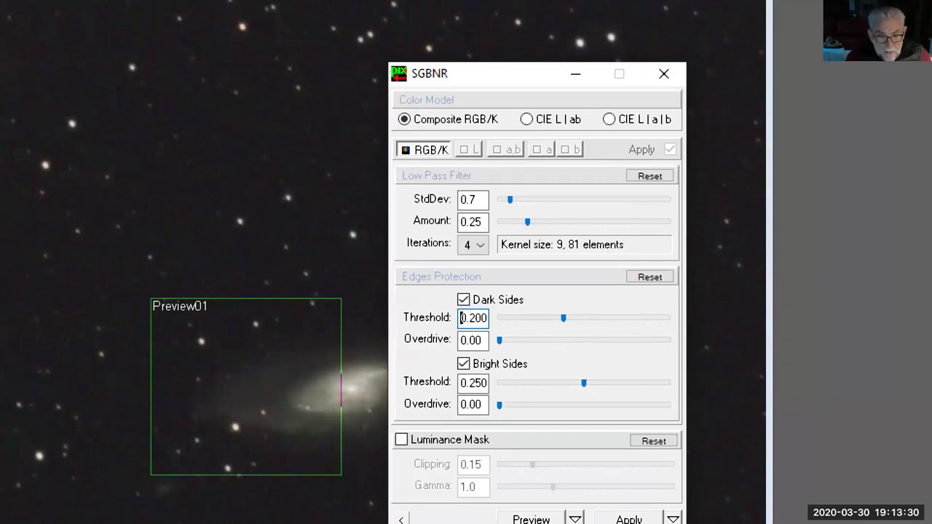
{"action": "key", "text": "Right"}
{"action": "key", "text": "Right"}
{"action": "key", "text": "shift+Right"}
{"action": "key", "text": "shift+Right"}
{"action": "key", "text": "shift+Right"}
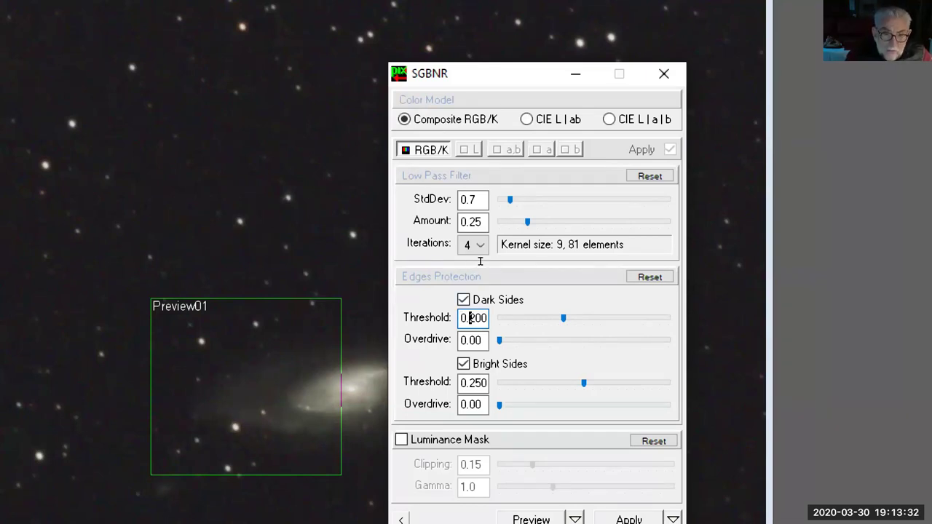
{"action": "type", "text": "008"}
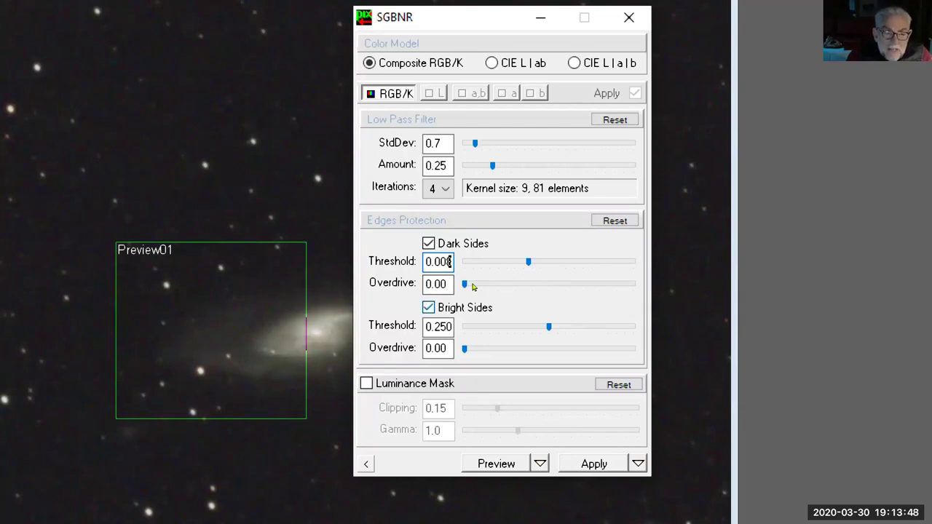
{"action": "key", "text": "Return"}
{"action": "key", "text": "Tab"}
{"action": "type", "text": "0.01"}
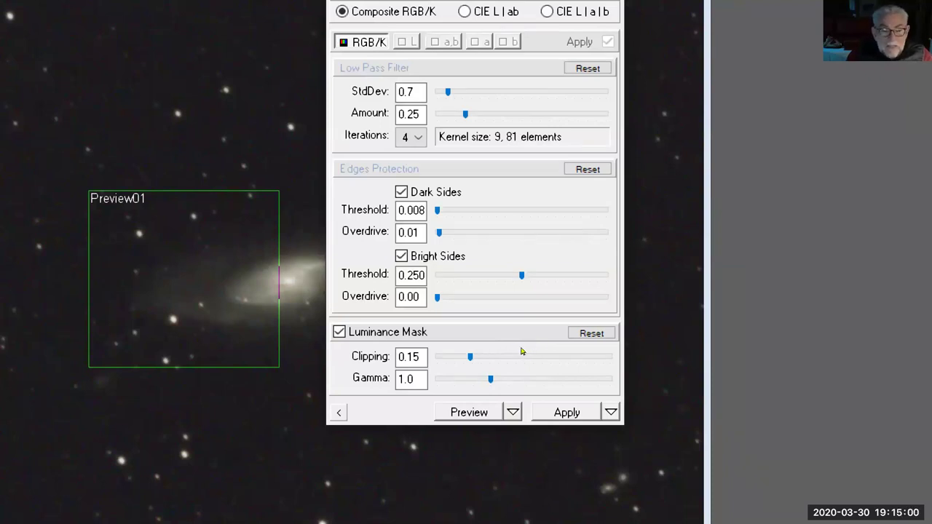
Try several Gamma values for the luminance mask between 0.5 and 3.0, ending at 0.7
{"action": "key", "text": "BackSpace"}
{"action": "key", "text": "BackSpace"}
{"action": "key", "text": "BackSpace"}
{"action": "type", "text": "1.6"}
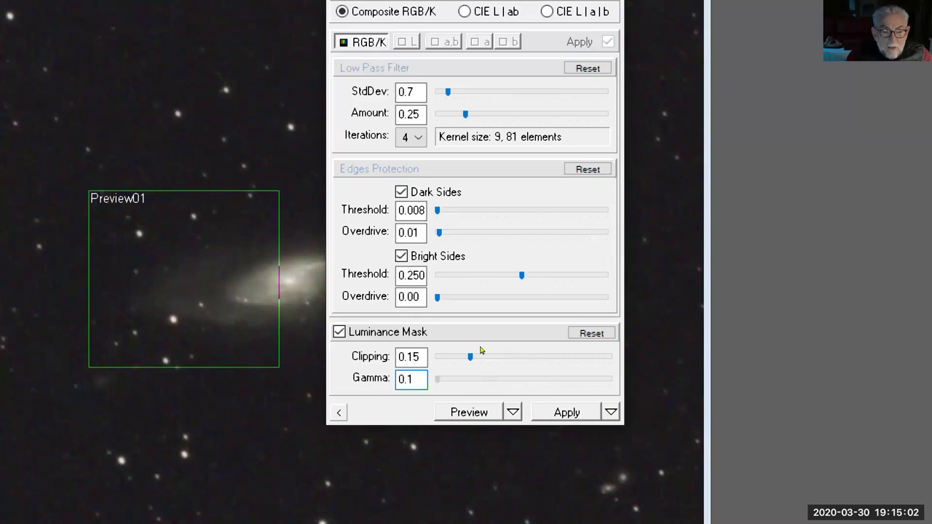
{"action": "key", "text": "BackSpace"}
{"action": "key", "text": "BackSpace"}
{"action": "key", "text": "BackSpace"}
{"action": "type", "text": "3.0"}
{"action": "key", "text": "BackSpace"}
{"action": "key", "text": "BackSpace"}
{"action": "key", "text": "BackSpace"}
{"action": "type", "text": "0.9"}
{"action": "key", "text": "BackSpace"}
{"action": "key", "text": "BackSpace"}
{"action": "key", "text": "BackSpace"}
{"action": "type", "text": "0.5"}
{"action": "key", "text": "BackSpace"}
{"action": "key", "text": "BackSpace"}
{"action": "key", "text": "BackSpace"}
{"action": "type", "text": "0.80.6"}
{"action": "key", "text": "Return"}
{"action": "type", "text": "0.7"}
{"action": "key", "text": "Return"}
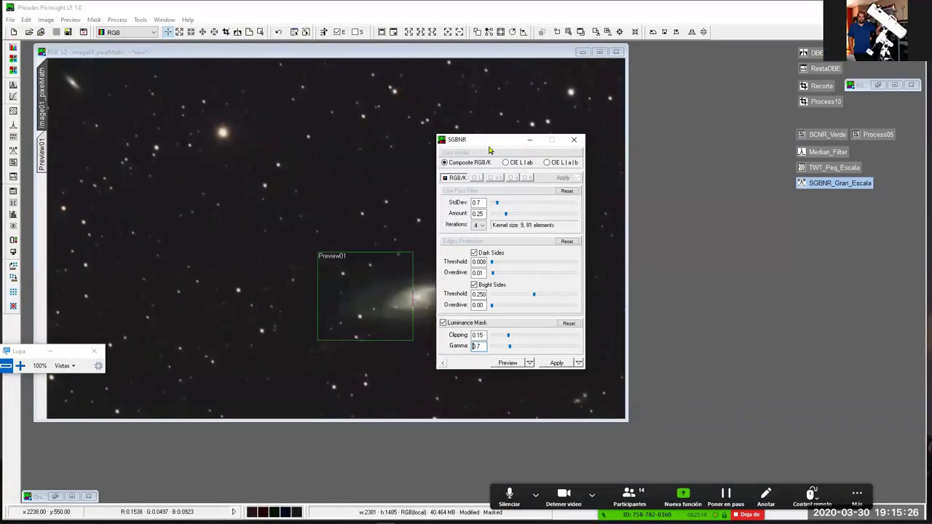
Move the SGBNR dialog off the galaxy image and display Preview01 at 2:1
{"action": "left_click_drag", "start_coordinate": [492, 149], "coordinate": [704, 213]}
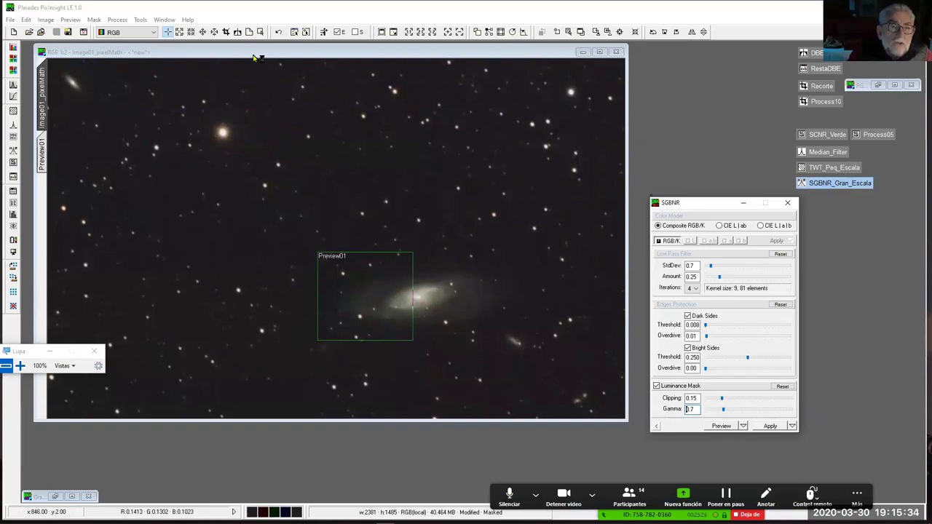
{"action": "left_click", "coordinate": [43, 149]}
{"action": "scroll", "coordinate": [336, 238], "scroll_direction": "up", "scroll_amount": 1}
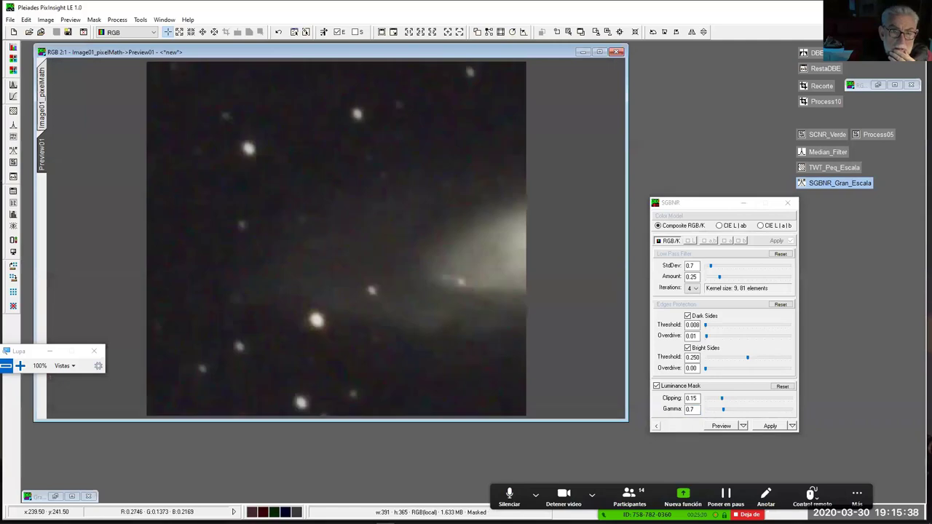
Move the SGBNR dialog farther from the image and restore its default parameters: StdDev 1.5, Amount 0.80, Iterations 1, luminance mask off
{"action": "left_click", "coordinate": [706, 204]}
{"action": "left_click_drag", "start_coordinate": [709, 209], "coordinate": [792, 236]}
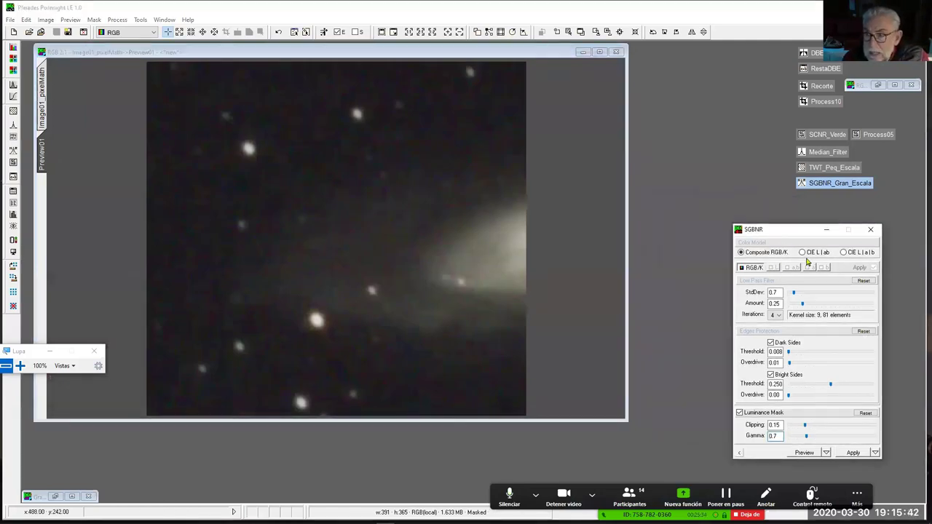
{"action": "double_click", "coordinate": [836, 186]}
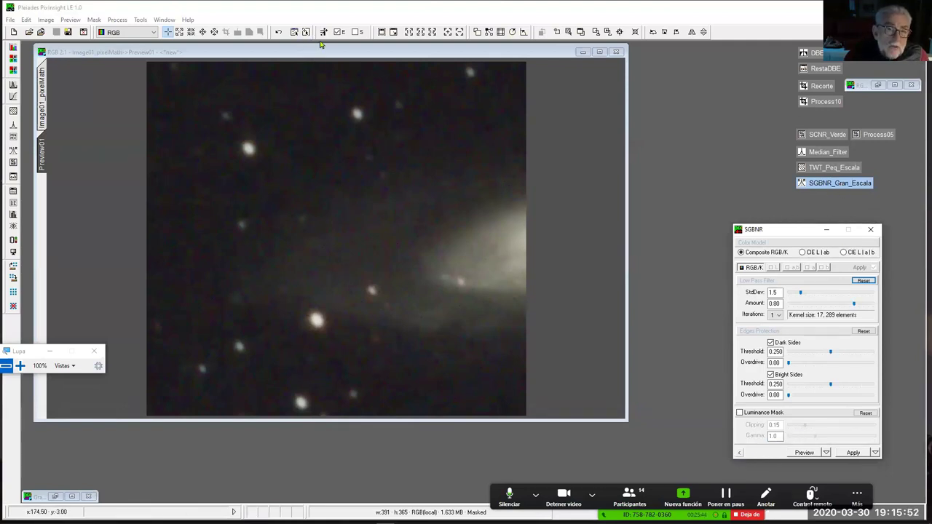
Show and hide the mask overlay on Preview01 to check which areas are protected
{"action": "left_click", "coordinate": [353, 35]}
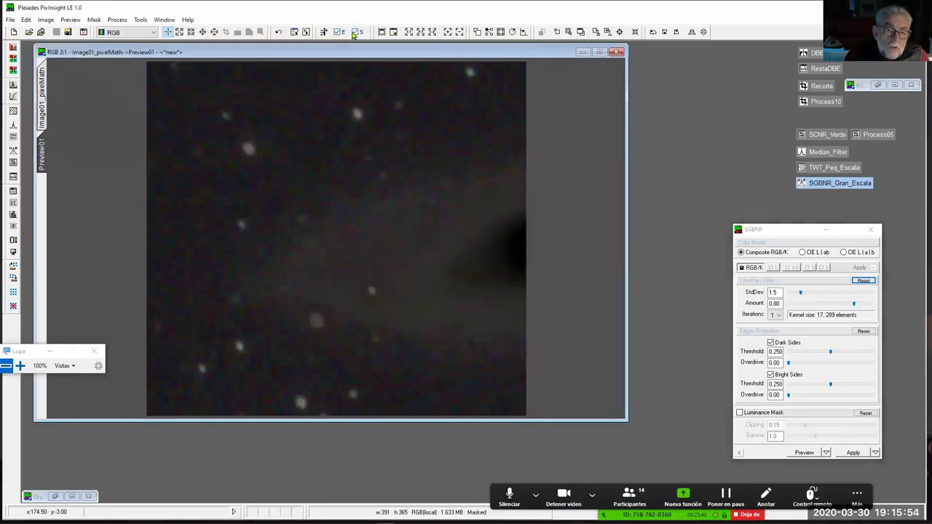
{"action": "left_click", "coordinate": [353, 35]}
{"action": "left_click", "coordinate": [353, 35]}
{"action": "left_click", "coordinate": [353, 35]}
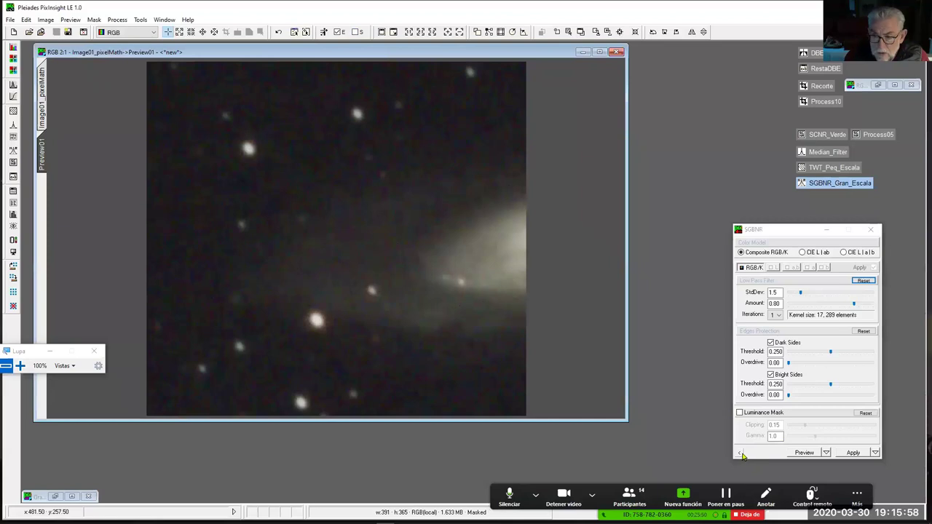
Apply SGBNR with its default parameters to Preview01 and inspect the background at up to 5:1
{"action": "left_click_drag", "start_coordinate": [740, 454], "coordinate": [466, 257]}
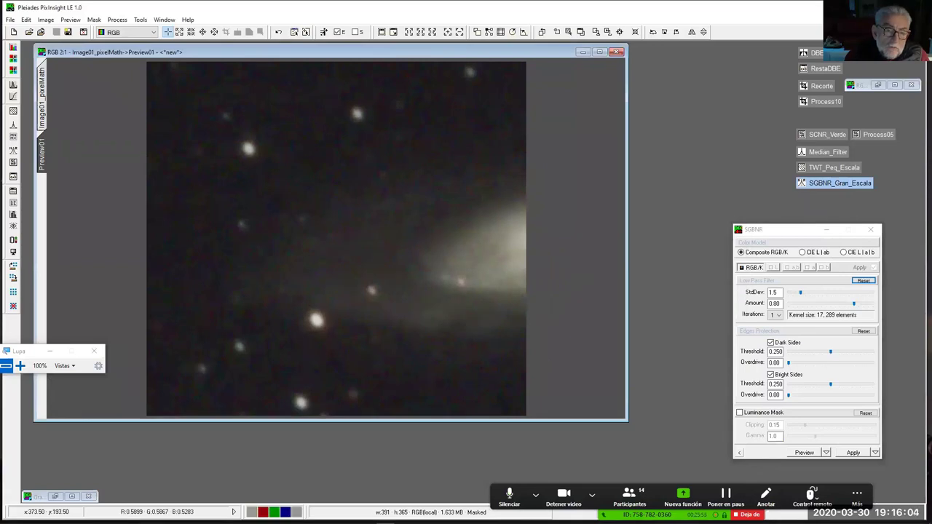
{"action": "scroll", "coordinate": [331, 237], "scroll_direction": "up", "scroll_amount": 3}
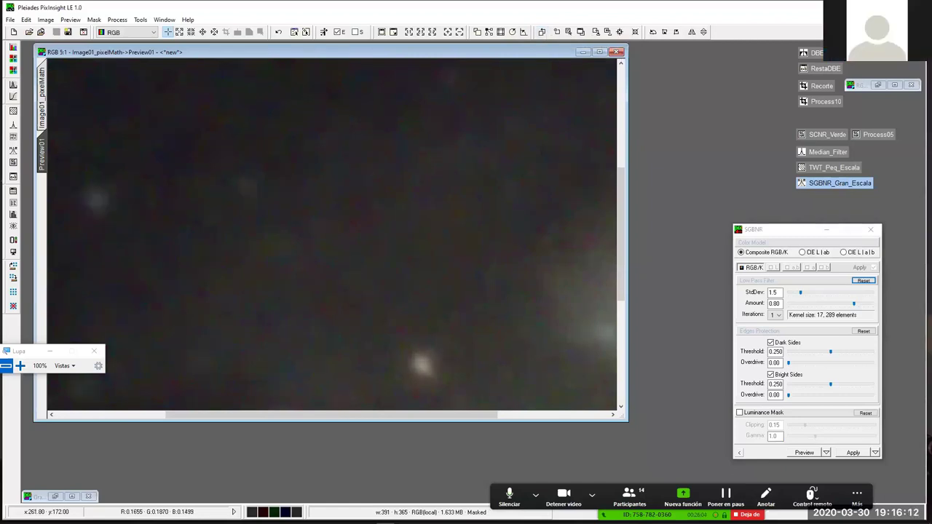
{"action": "scroll", "coordinate": [335, 239], "scroll_direction": "down", "scroll_amount": 3}
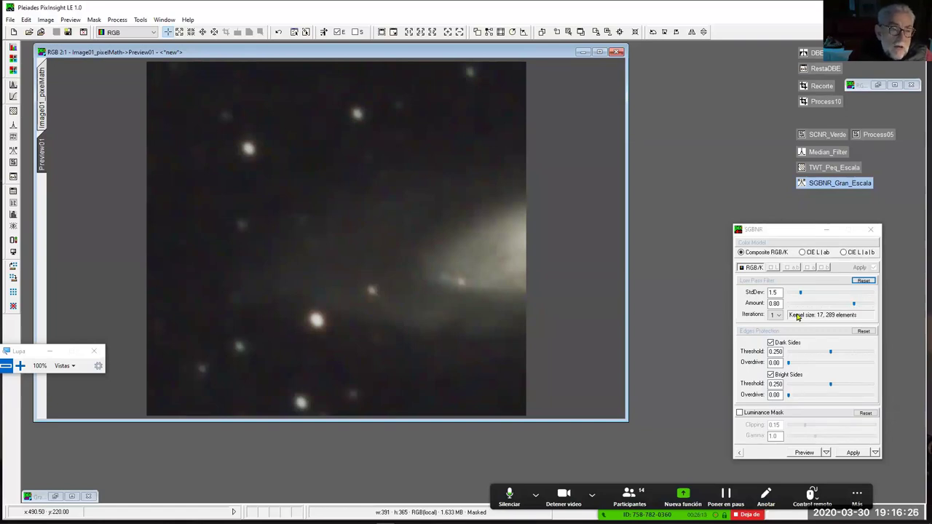
{"action": "scroll", "coordinate": [344, 236], "scroll_direction": "up", "scroll_amount": 1}
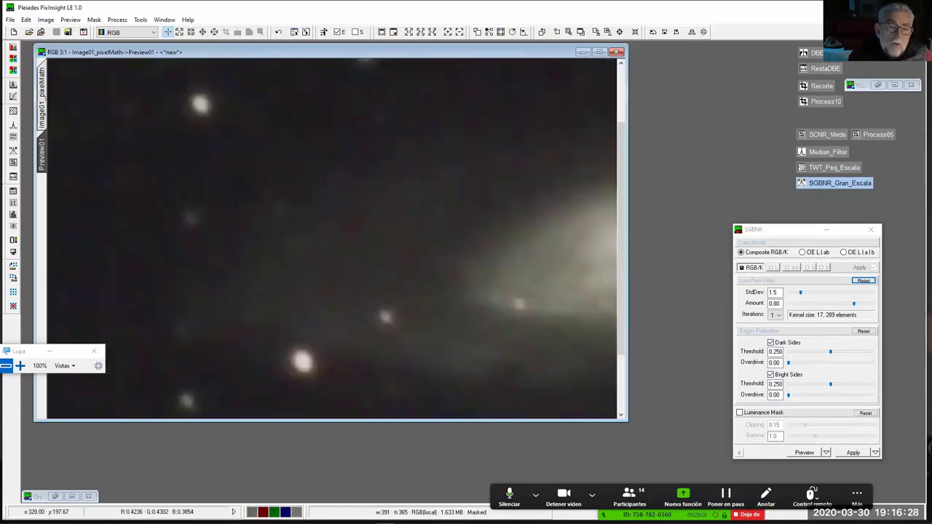
{"action": "scroll", "coordinate": [331, 236], "scroll_direction": "up", "scroll_amount": 2}
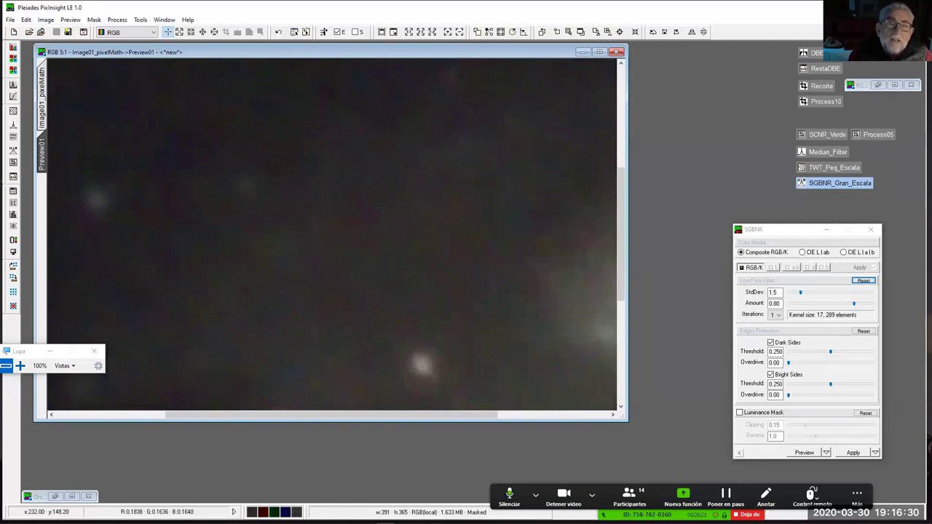
Undo and redo the SGBNR preview repeatedly to compare the background noise at 5:1
{"action": "left_click", "coordinate": [540, 34]}
{"action": "left_click", "coordinate": [540, 34]}
{"action": "left_click", "coordinate": [540, 34]}
{"action": "left_click", "coordinate": [540, 35]}
{"action": "left_click", "coordinate": [540, 34]}
{"action": "left_click", "coordinate": [540, 34]}
{"action": "left_click", "coordinate": [540, 34]}
{"action": "left_click", "coordinate": [540, 35]}
{"action": "left_click", "coordinate": [540, 34]}
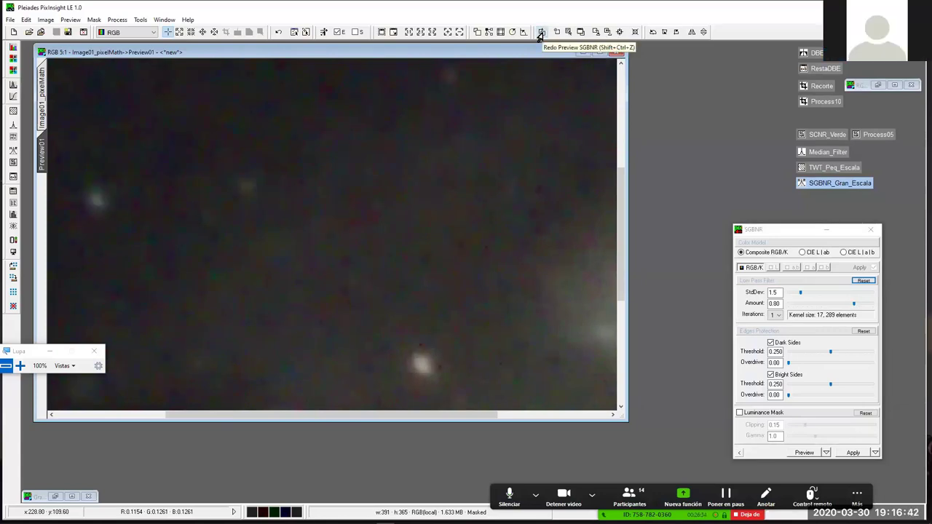
{"action": "left_click", "coordinate": [540, 34]}
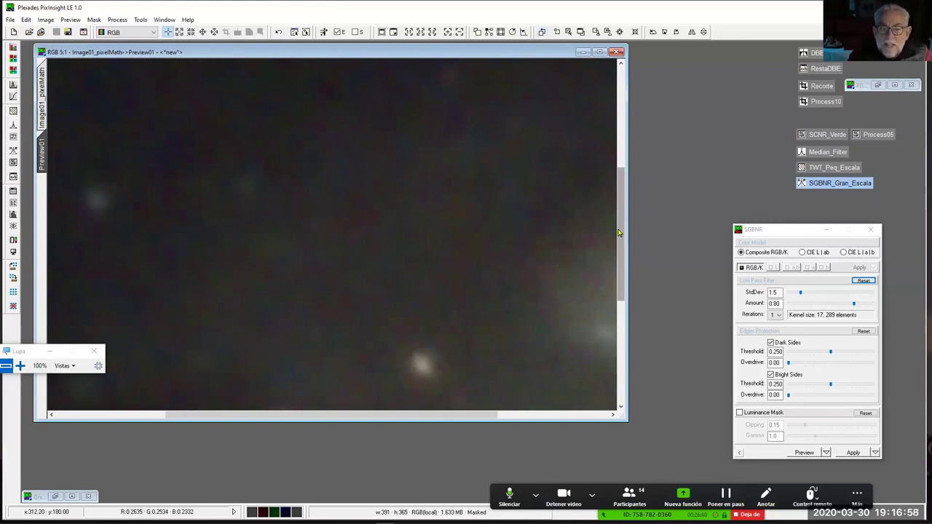
Compare Preview01 with and without SGBNR at lower magnifications down to 1:1
{"action": "scroll", "coordinate": [331, 233], "scroll_direction": "down", "scroll_amount": 2}
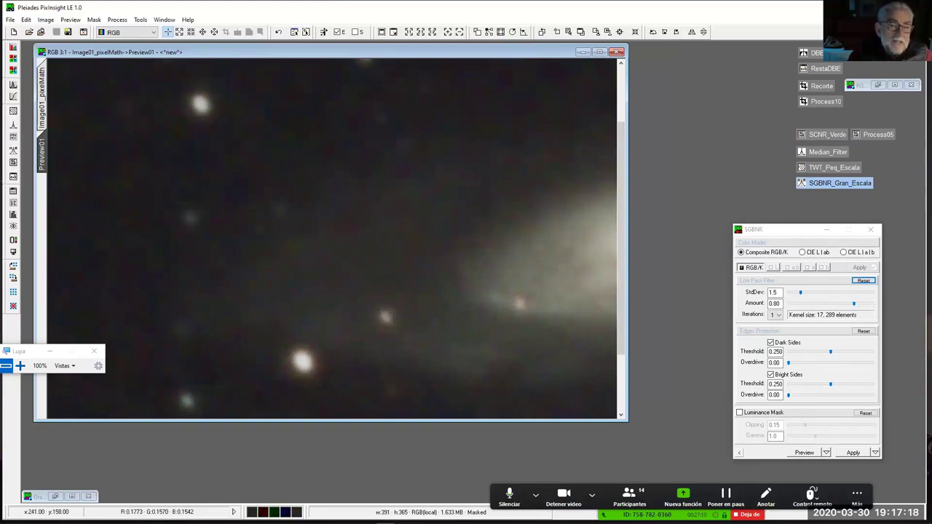
{"action": "scroll", "coordinate": [401, 247], "scroll_direction": "down", "scroll_amount": 2}
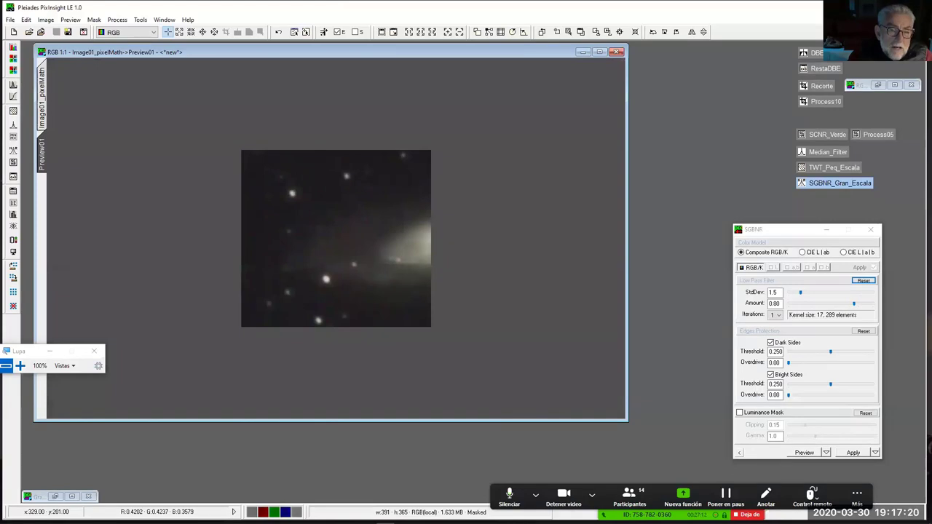
{"action": "scroll", "coordinate": [401, 248], "scroll_direction": "up", "scroll_amount": 2}
{"action": "scroll", "coordinate": [336, 239], "scroll_direction": "down", "scroll_amount": 1}
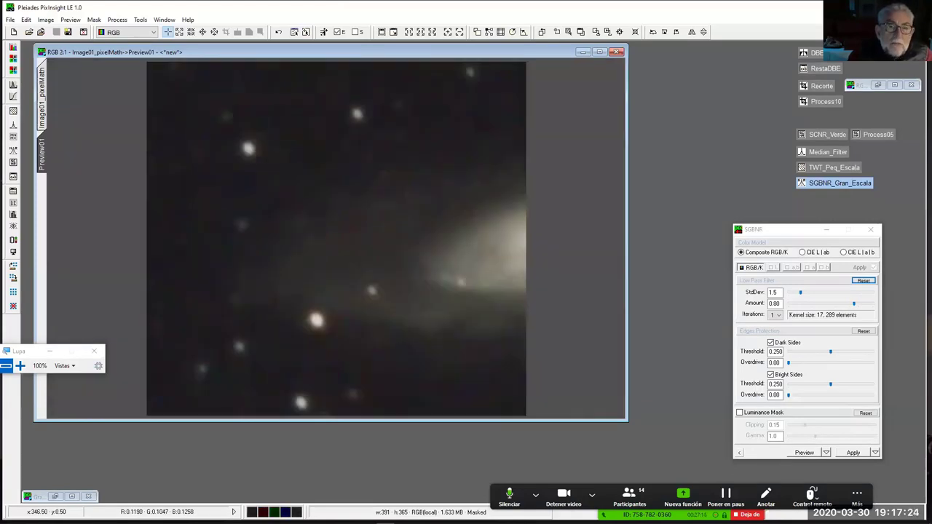
{"action": "left_click", "coordinate": [541, 32]}
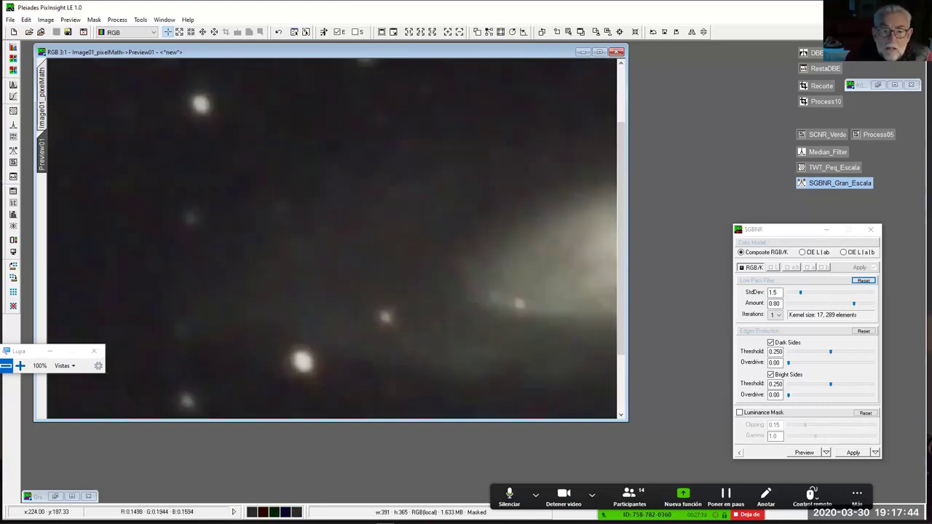
Enable SGBNR's Luminance Mask and examine its effect on Preview01 at magnifications up to 4:1
{"action": "left_click", "coordinate": [739, 412]}
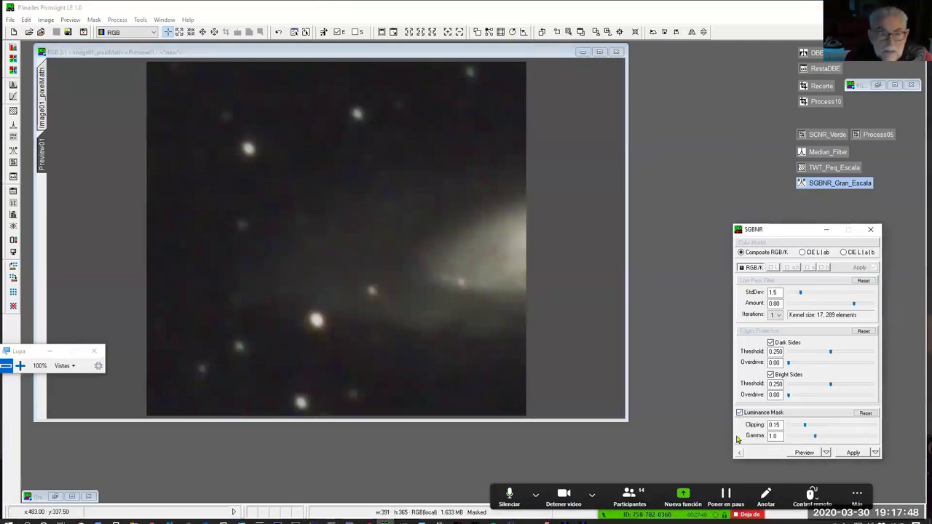
{"action": "left_click", "coordinate": [539, 38]}
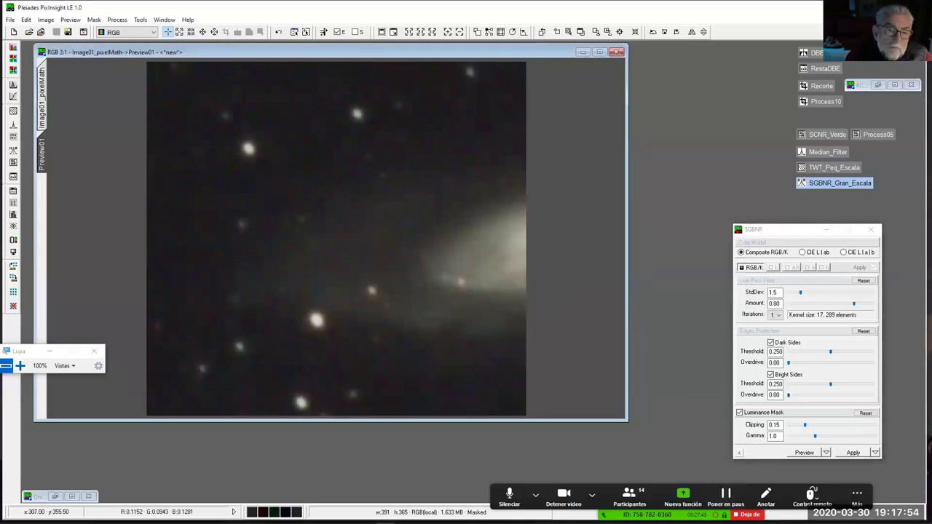
{"action": "key", "text": "ctrl+plus"}
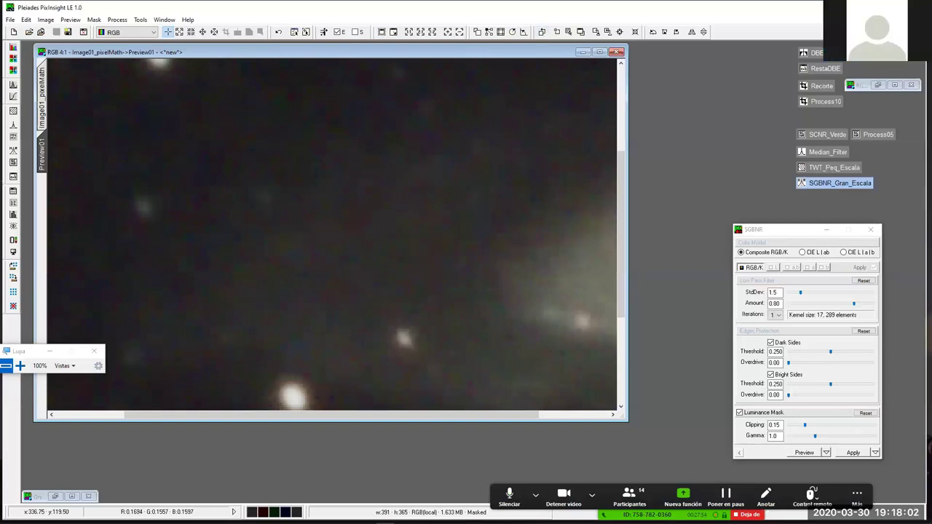
{"action": "left_click_drag", "start_coordinate": [623, 162], "coordinate": [618, 111]}
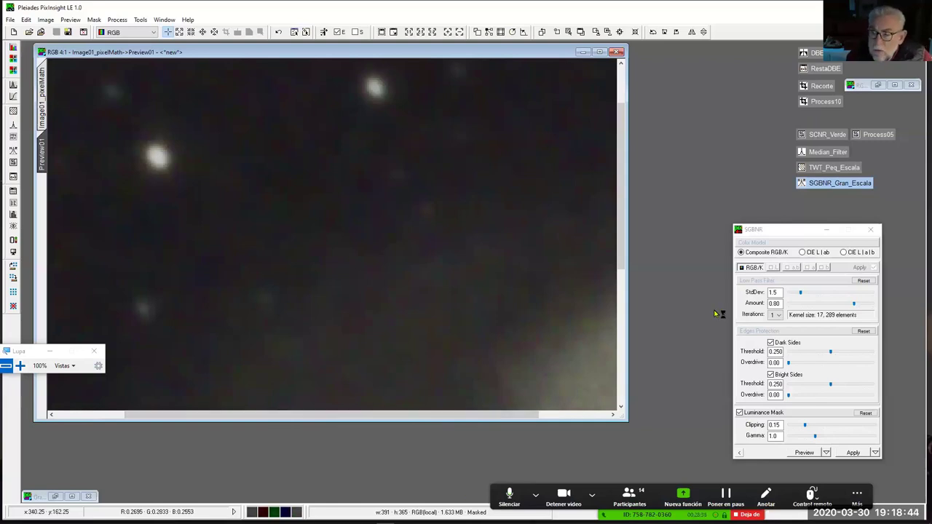
{"action": "key", "text": "ctrl+minus"}
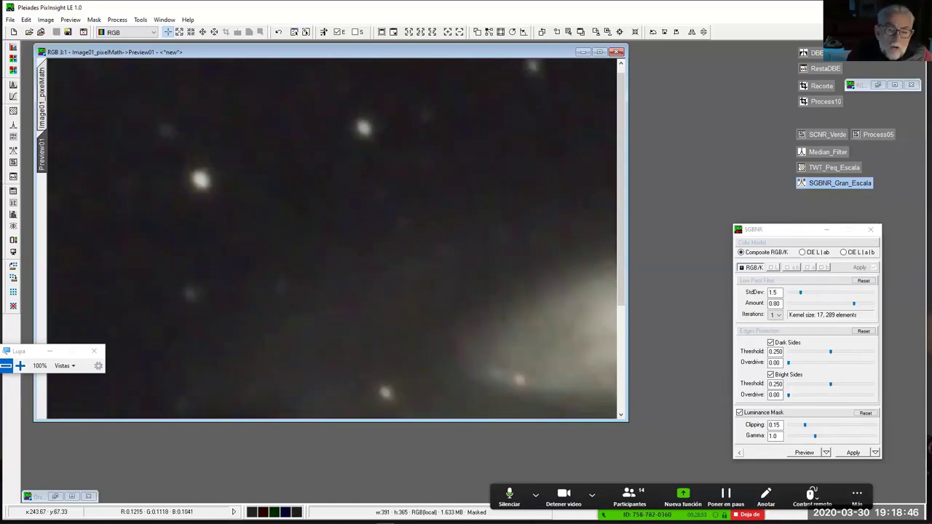
{"action": "key", "text": "ctrl+plus"}
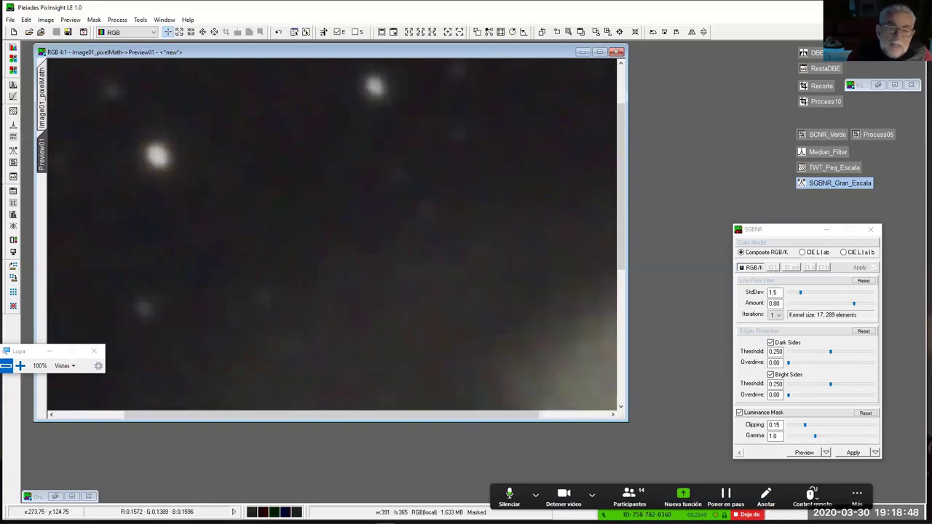
Lower the Bright Sides Threshold to 0.110 and apply SGBNR to Preview01
{"action": "left_click", "coordinate": [770, 234]}
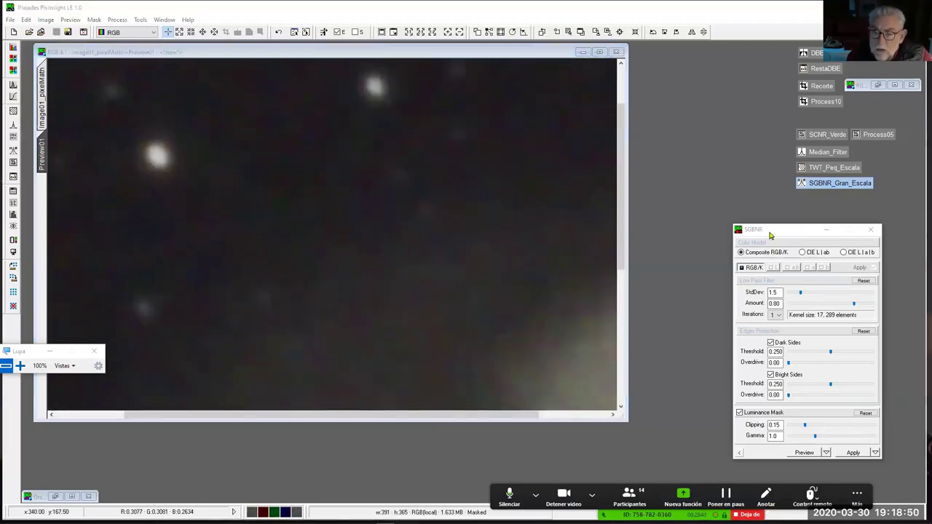
{"action": "left_click_drag", "start_coordinate": [770, 234], "coordinate": [695, 206]}
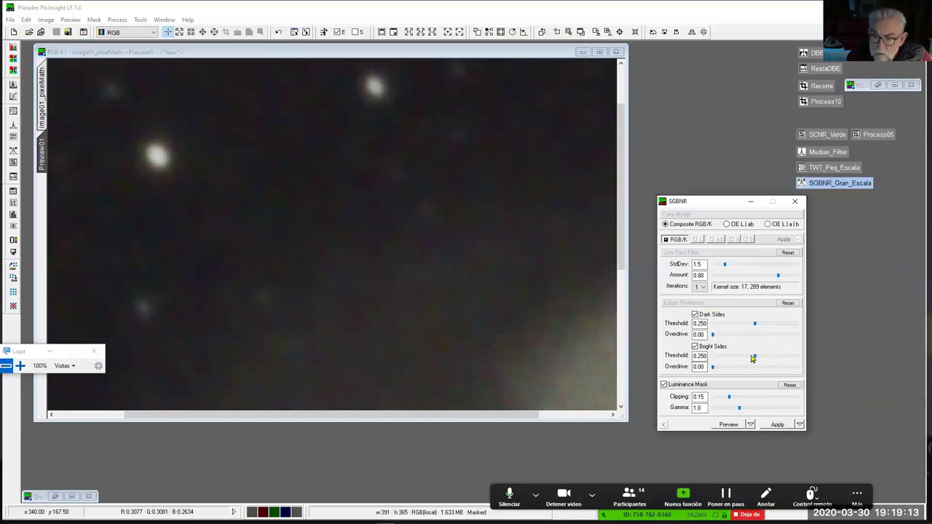
{"action": "left_click_drag", "start_coordinate": [753, 359], "coordinate": [736, 360]}
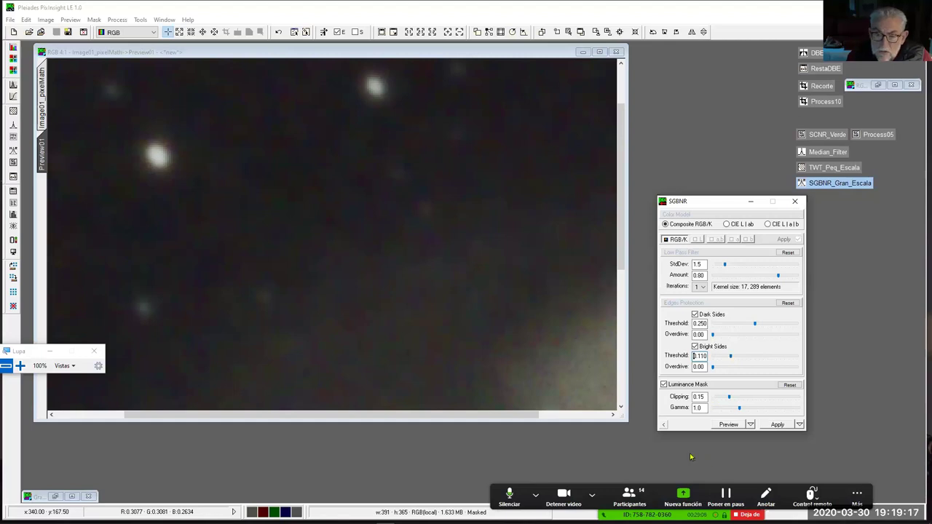
{"action": "left_click_drag", "start_coordinate": [663, 424], "coordinate": [361, 216]}
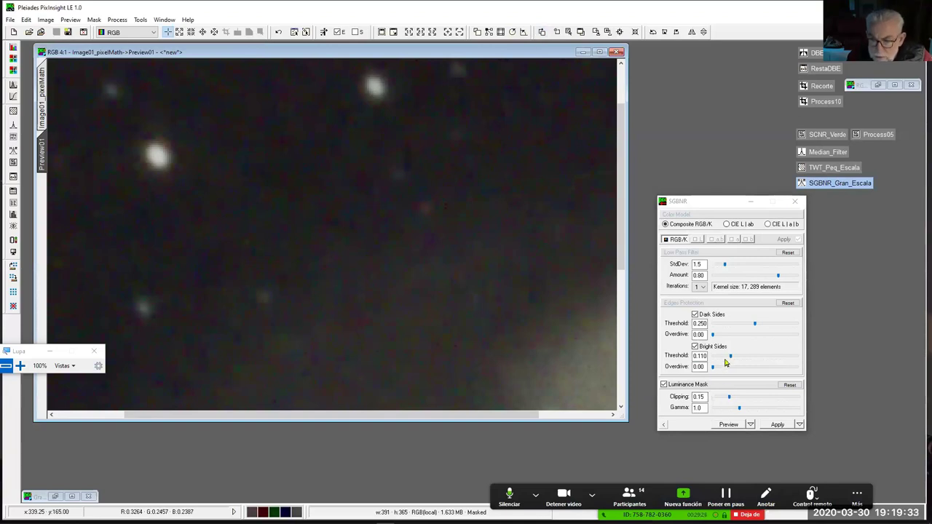
Test Bright Sides Threshold values of 0.410 and 0.020 by applying SGBNR to Preview01 with each
{"action": "left_click_drag", "start_coordinate": [729, 358], "coordinate": [721, 358]}
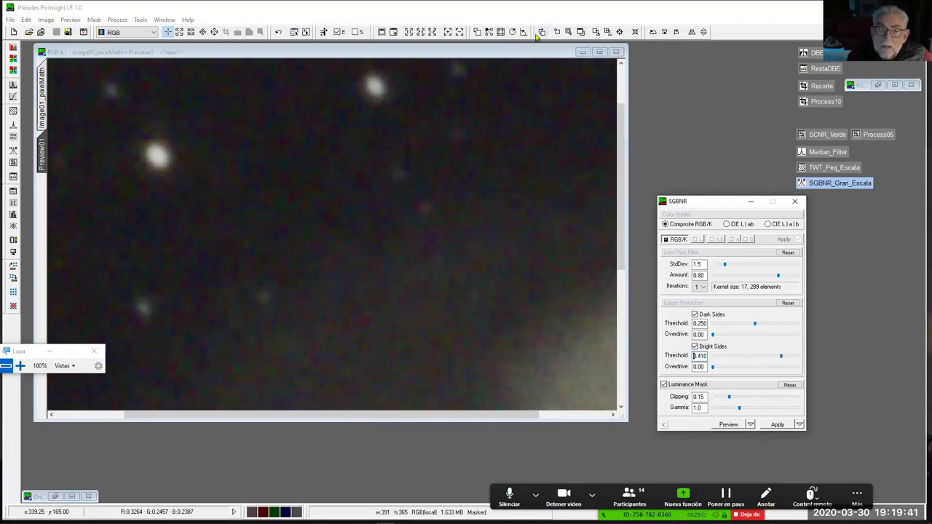
{"action": "left_click_drag", "start_coordinate": [663, 425], "coordinate": [439, 287]}
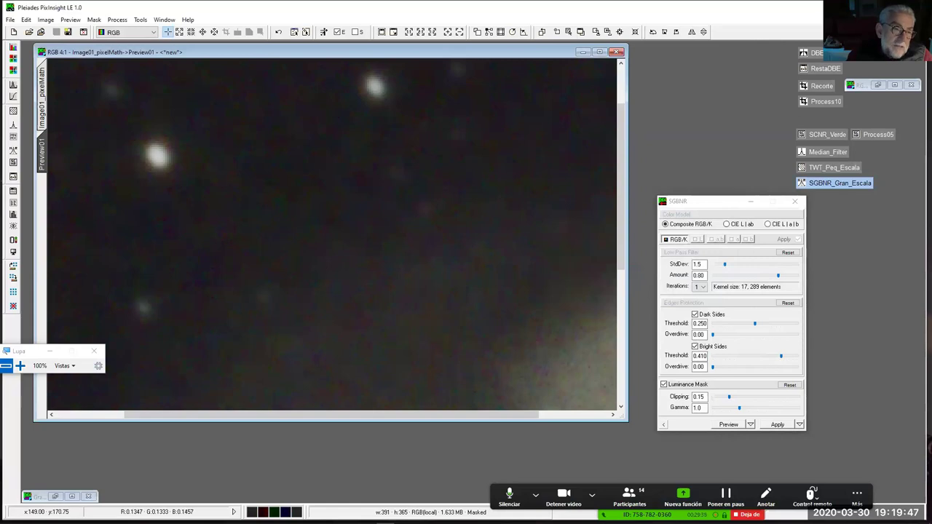
{"action": "left_click_drag", "start_coordinate": [782, 357], "coordinate": [713, 361]}
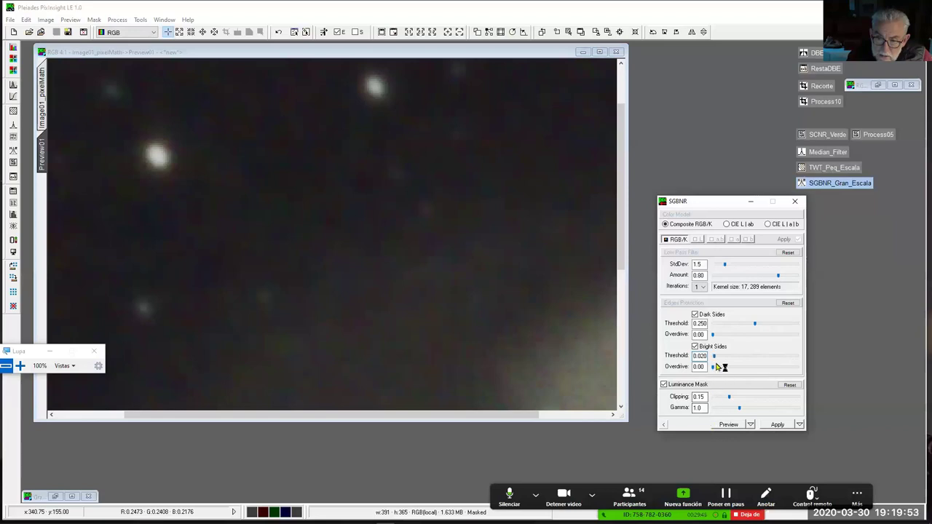
{"action": "left_click_drag", "start_coordinate": [664, 428], "coordinate": [356, 298]}
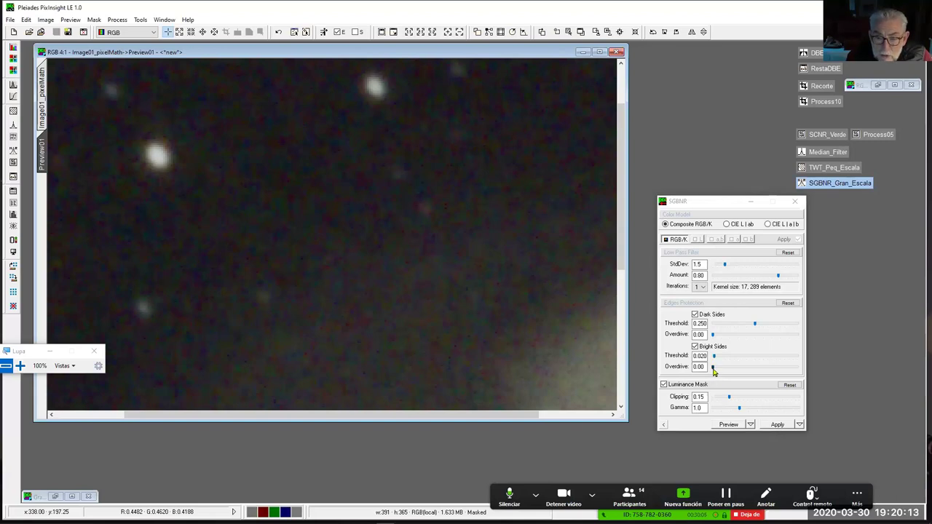
Set the Bright Sides Overdrive to 0.07, apply SGBNR to Preview01 and compare the preview with and without it
{"action": "left_click_drag", "start_coordinate": [712, 369], "coordinate": [717, 370]}
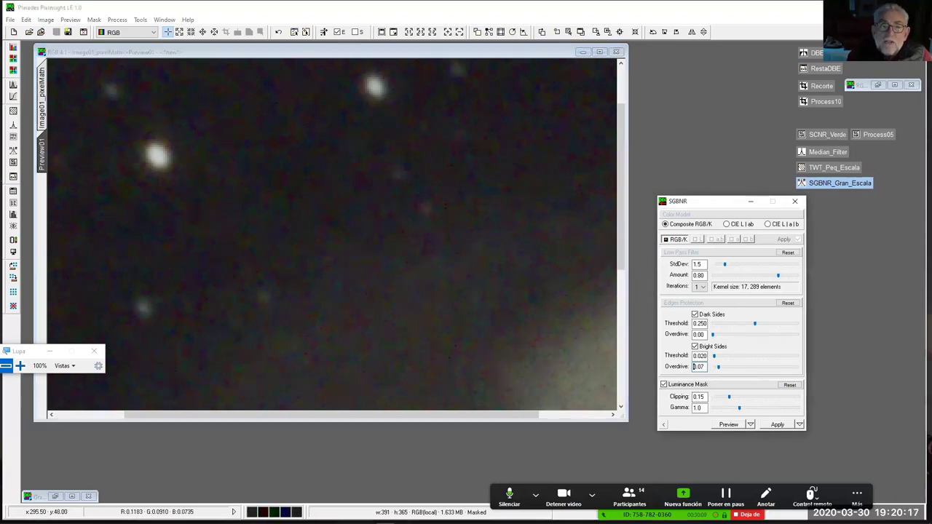
{"action": "left_click", "coordinate": [242, 96]}
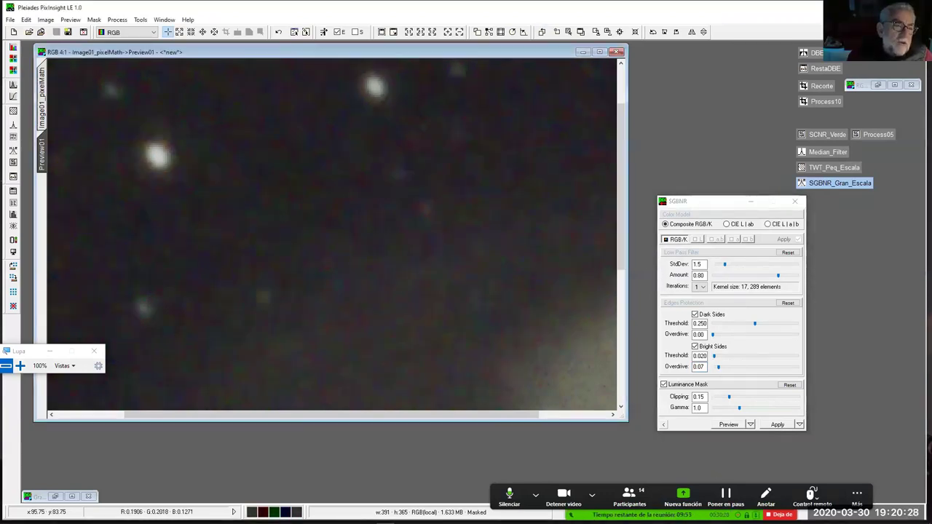
{"action": "left_click", "coordinate": [540, 33]}
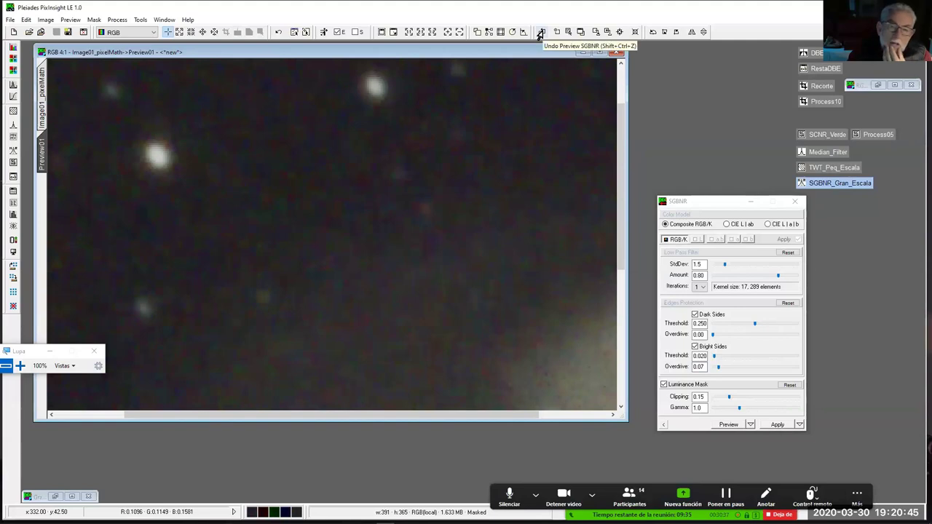
{"action": "left_click", "coordinate": [540, 33]}
{"action": "left_click", "coordinate": [540, 34]}
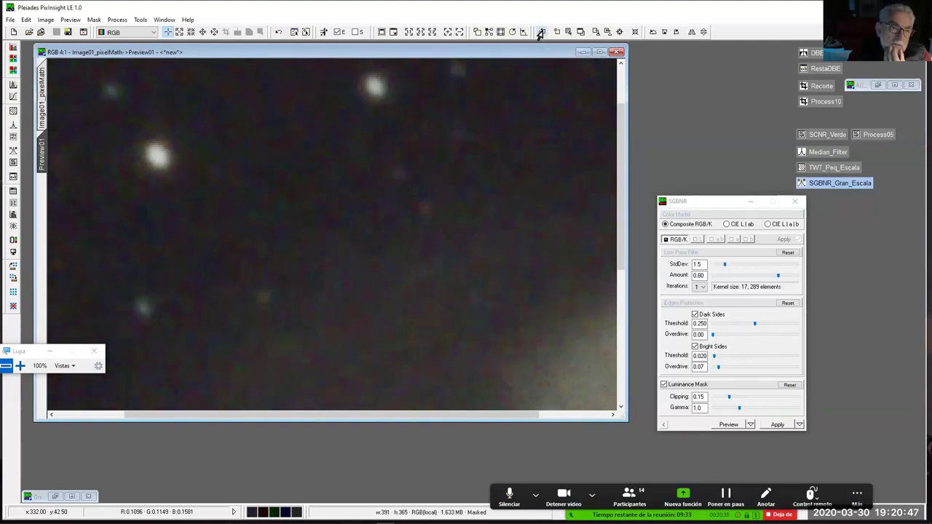
{"action": "left_click", "coordinate": [540, 33]}
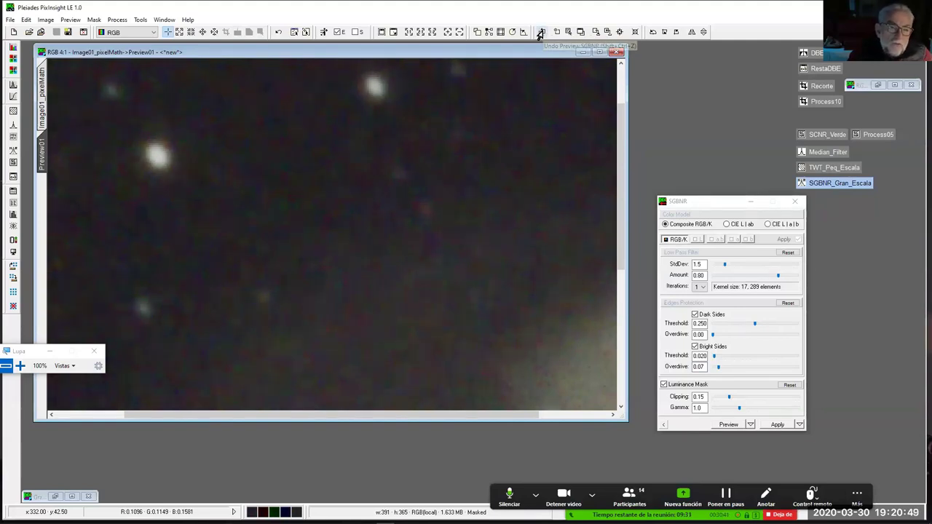
{"action": "left_click", "coordinate": [540, 33]}
{"action": "left_click", "coordinate": [540, 33]}
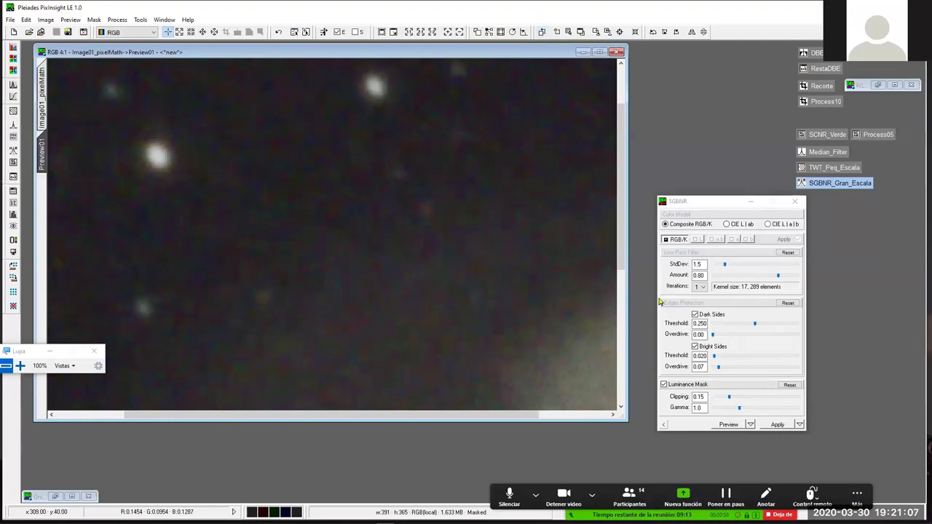
Reload the saved SGBNR_Gran_Escala settings and test them on Preview01 without and with the Luminance Mask enabled
{"action": "double_click", "coordinate": [840, 183]}
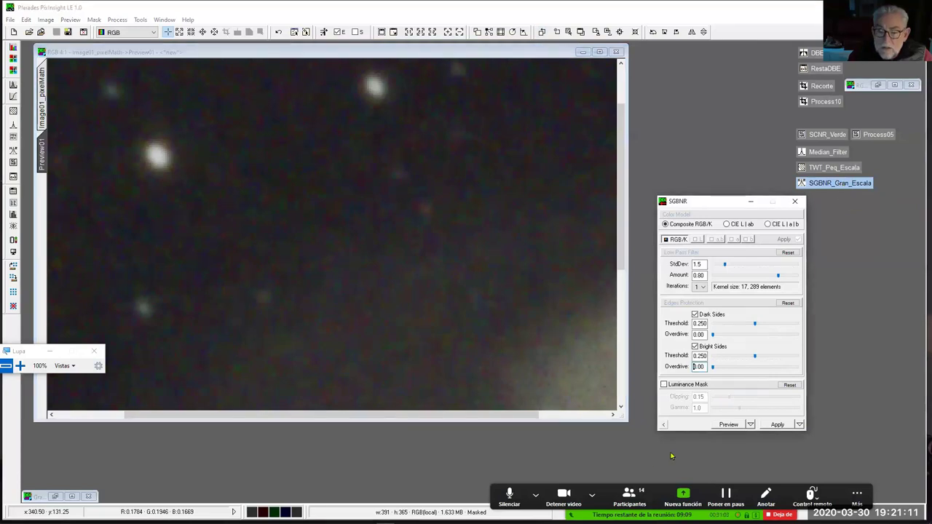
{"action": "left_click_drag", "start_coordinate": [664, 427], "coordinate": [412, 354]}
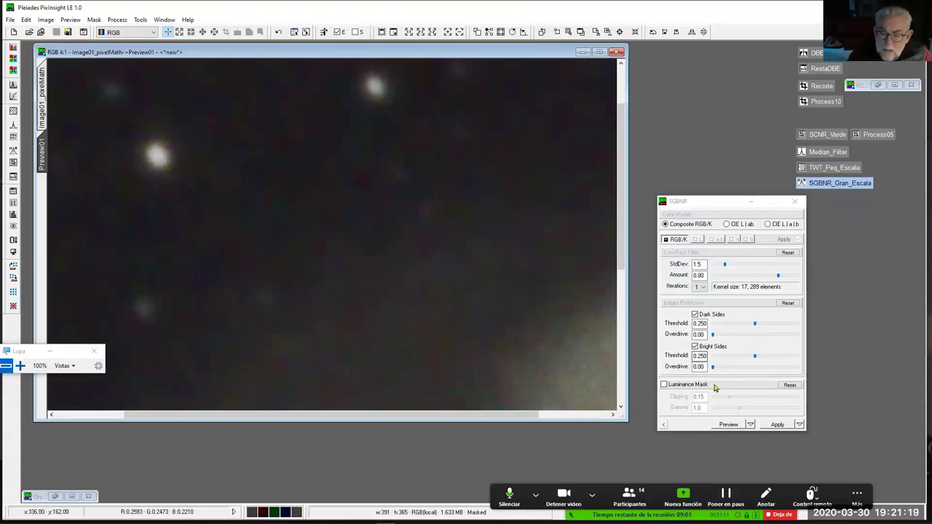
{"action": "left_click", "coordinate": [663, 384]}
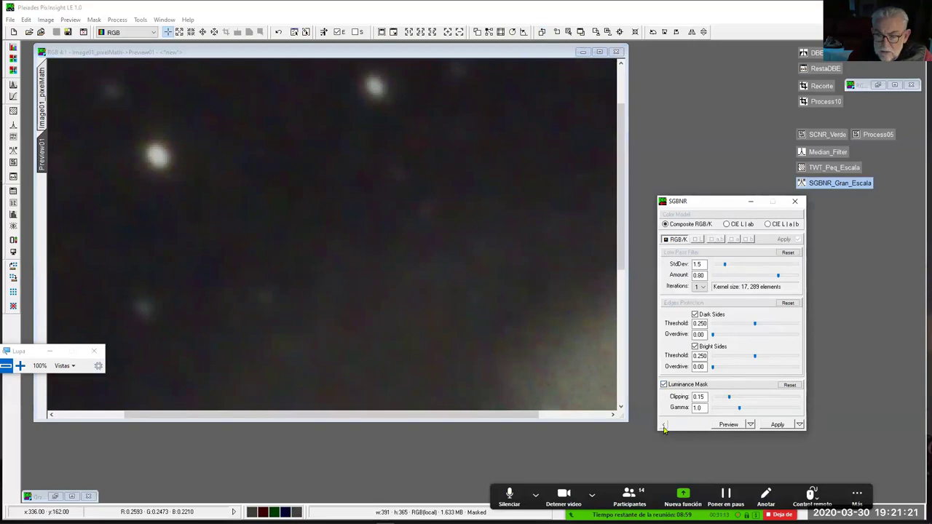
{"action": "left_click_drag", "start_coordinate": [435, 286], "coordinate": [434, 286]}
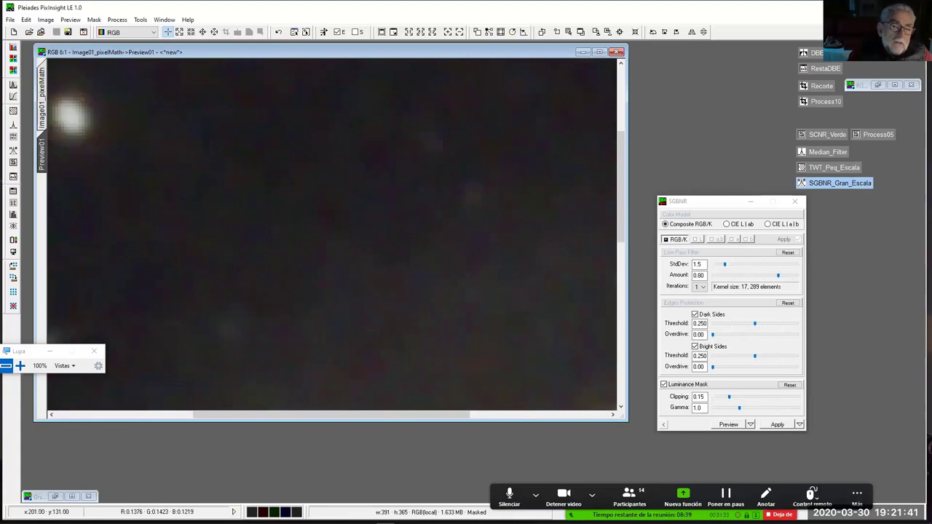
Apply SGBNR with the Luminance Mask to the full Image01_pixelMath image and delete Preview01
{"action": "scroll", "coordinate": [331, 237], "scroll_direction": "down", "scroll_amount": 2}
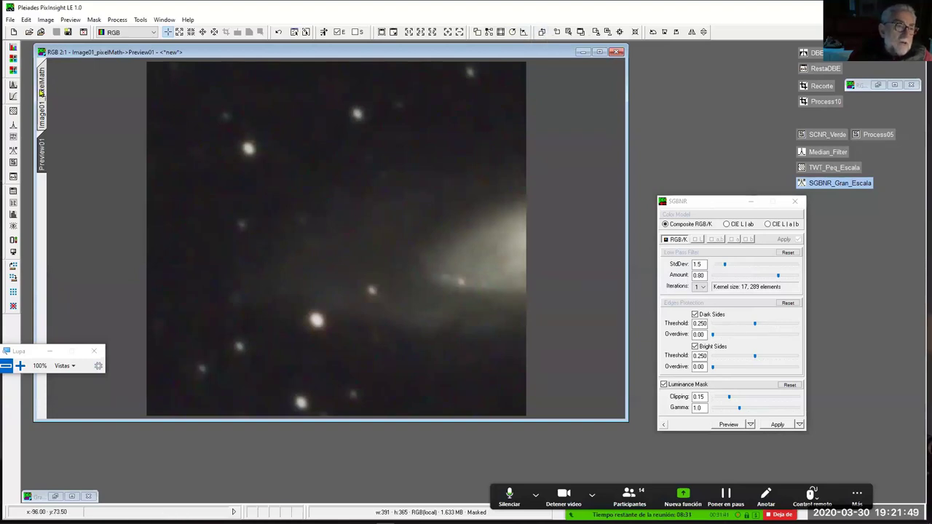
{"action": "left_click", "coordinate": [42, 93]}
{"action": "left_click_drag", "start_coordinate": [664, 431], "coordinate": [304, 154]}
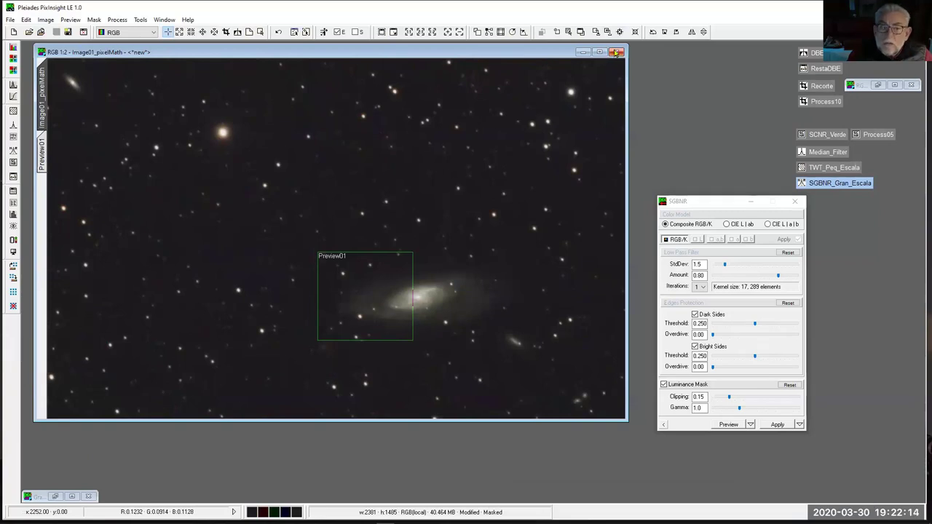
{"action": "left_click", "coordinate": [633, 35]}
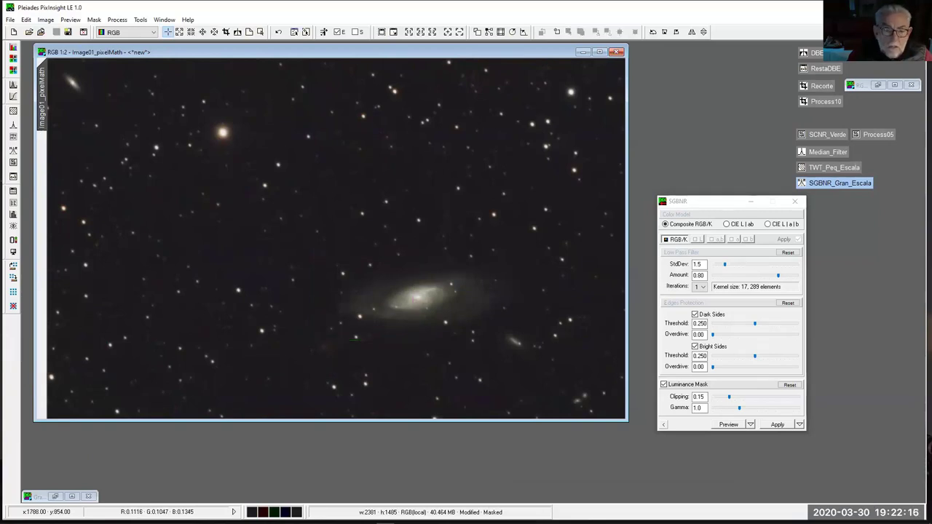
{"action": "scroll", "coordinate": [490, 209], "scroll_direction": "up", "scroll_amount": 2}
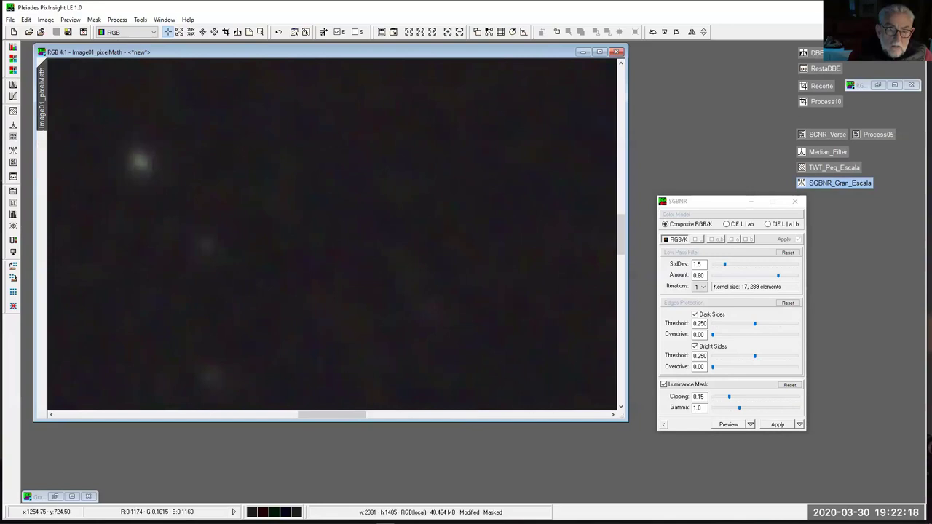
{"action": "scroll", "coordinate": [335, 240], "scroll_direction": "down", "scroll_amount": 8}
{"action": "scroll", "coordinate": [335, 240], "scroll_direction": "up", "scroll_amount": 6}
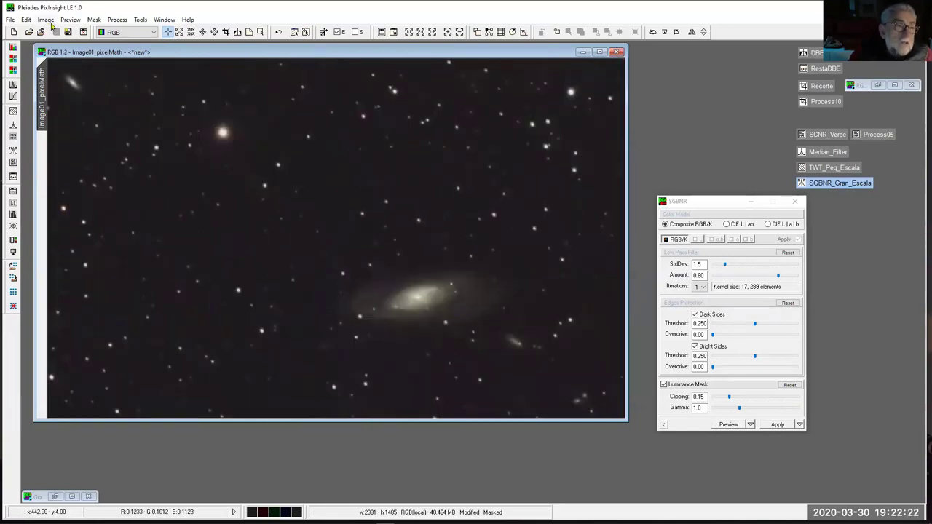
Purge all undo/redo buffers, histogram/statistics data and clipboard data
{"action": "left_click", "coordinate": [27, 21]}
{"action": "mouse_move", "coordinate": [81, 73]}
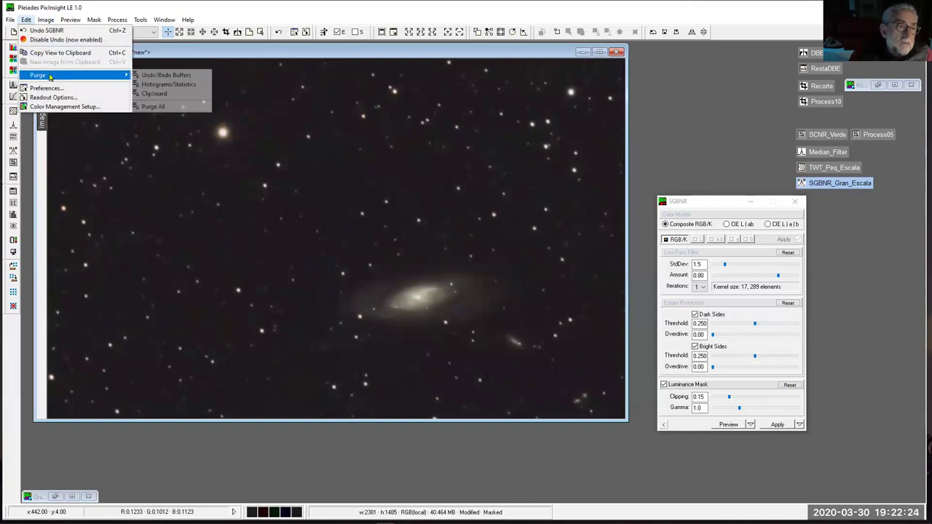
{"action": "left_click", "coordinate": [163, 107]}
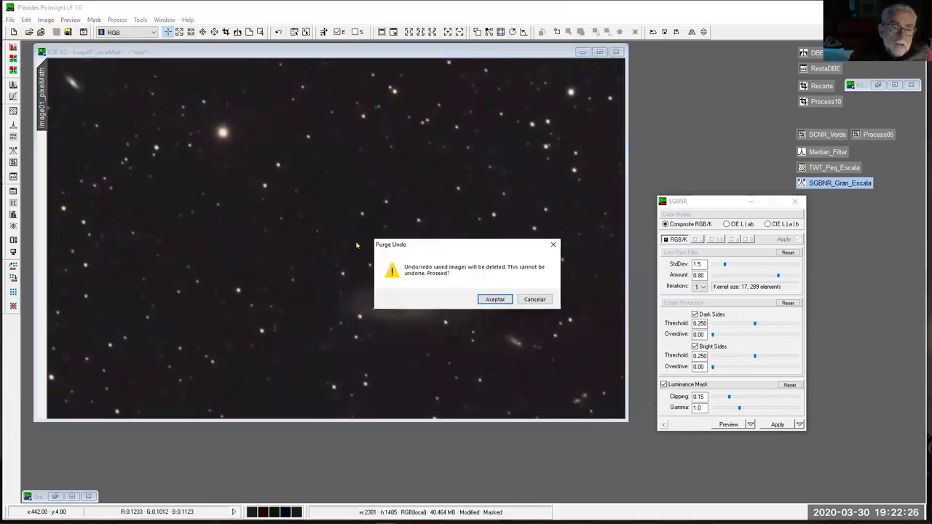
{"action": "left_click", "coordinate": [495, 299]}
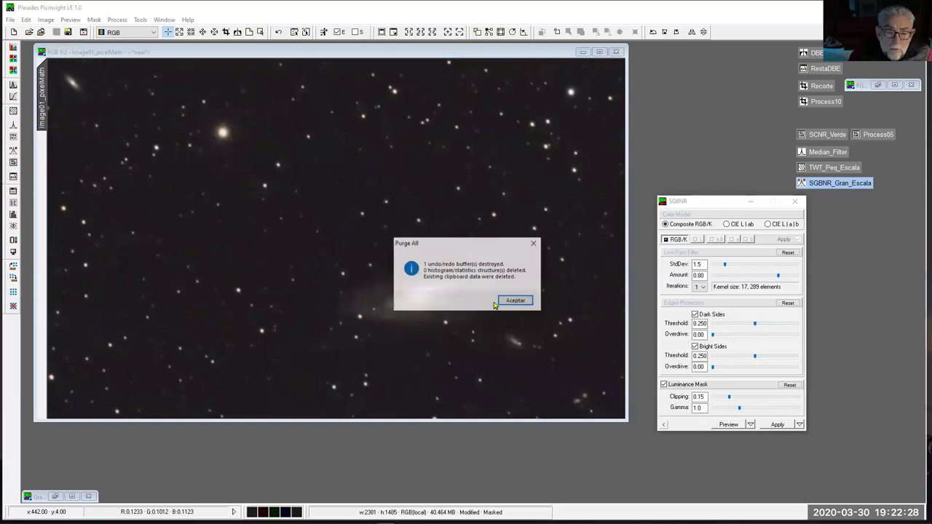
{"action": "left_click", "coordinate": [511, 302]}
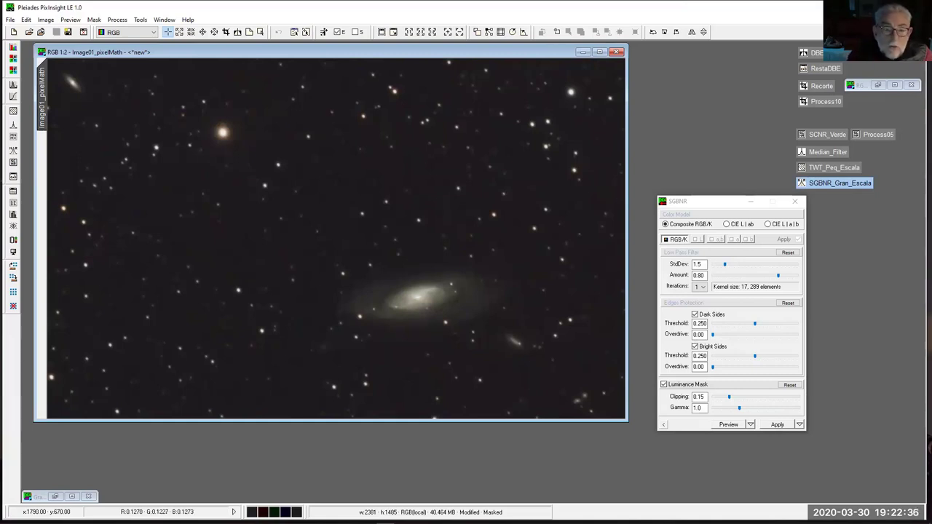
Close SGBNR and examine the denoised Image01_pixelMath at magnifications from 1:3 to 1:1
{"action": "left_click", "coordinate": [794, 201]}
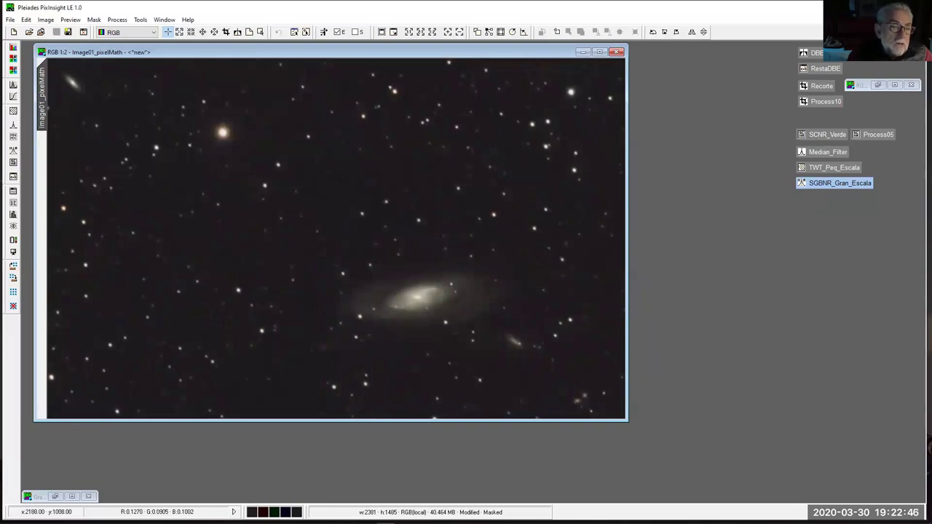
{"action": "scroll", "coordinate": [343, 240], "scroll_direction": "up", "scroll_amount": 1}
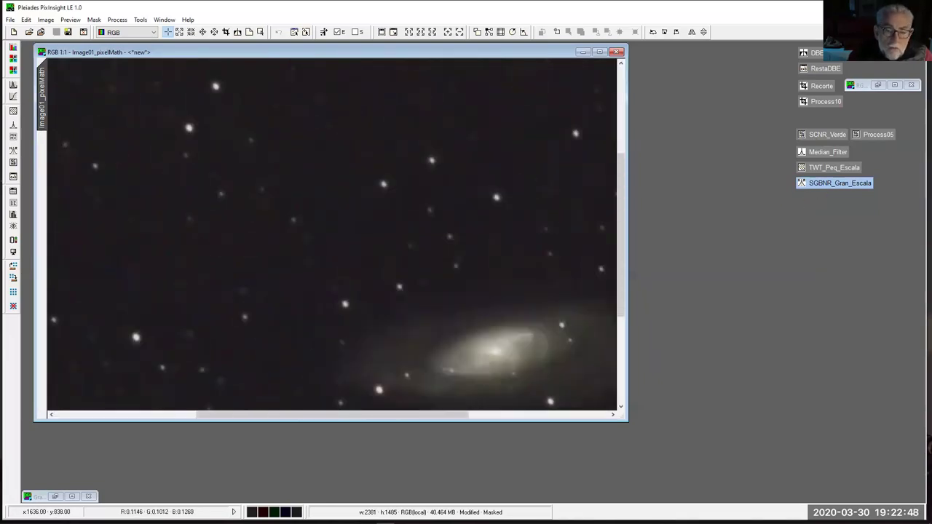
{"action": "scroll", "coordinate": [331, 237], "scroll_direction": "down", "scroll_amount": 3}
{"action": "scroll", "coordinate": [331, 237], "scroll_direction": "up", "scroll_amount": 3}
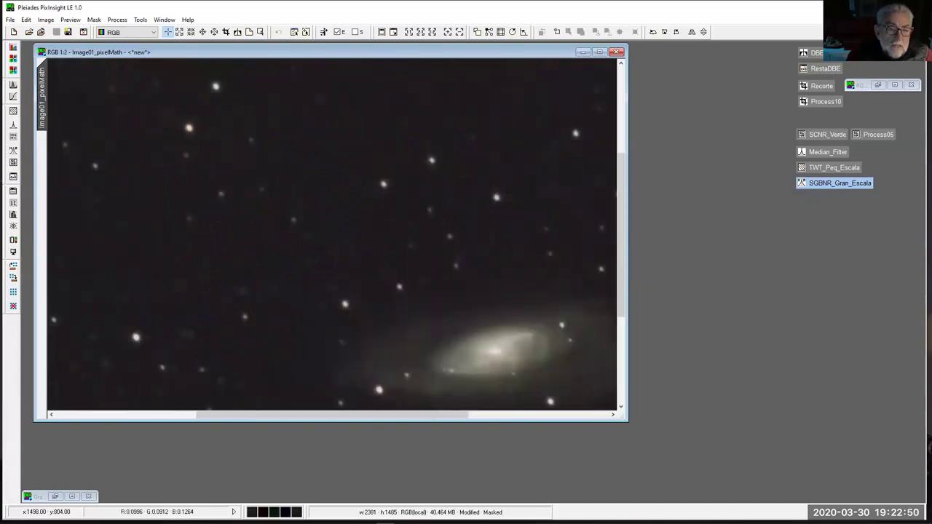
{"action": "scroll", "coordinate": [335, 237], "scroll_direction": "down", "scroll_amount": 1}
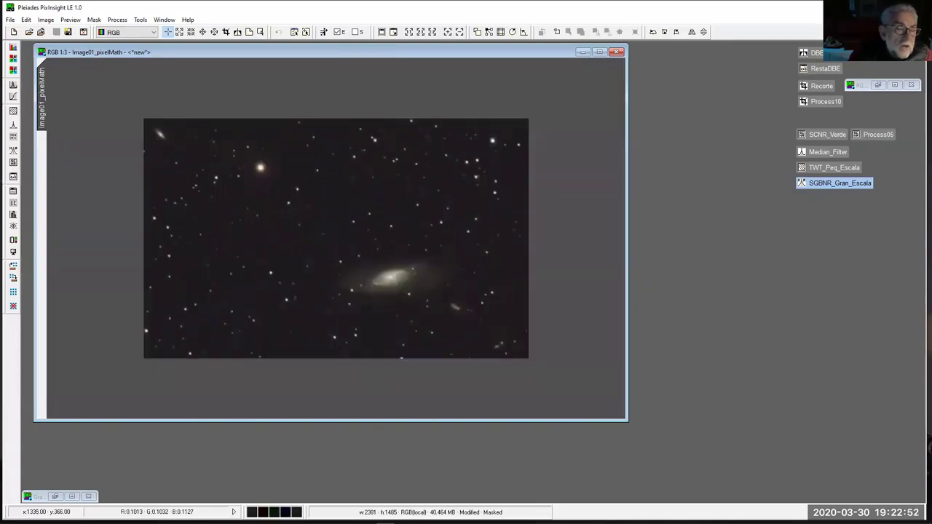
{"action": "scroll", "coordinate": [336, 239], "scroll_direction": "up", "scroll_amount": 1}
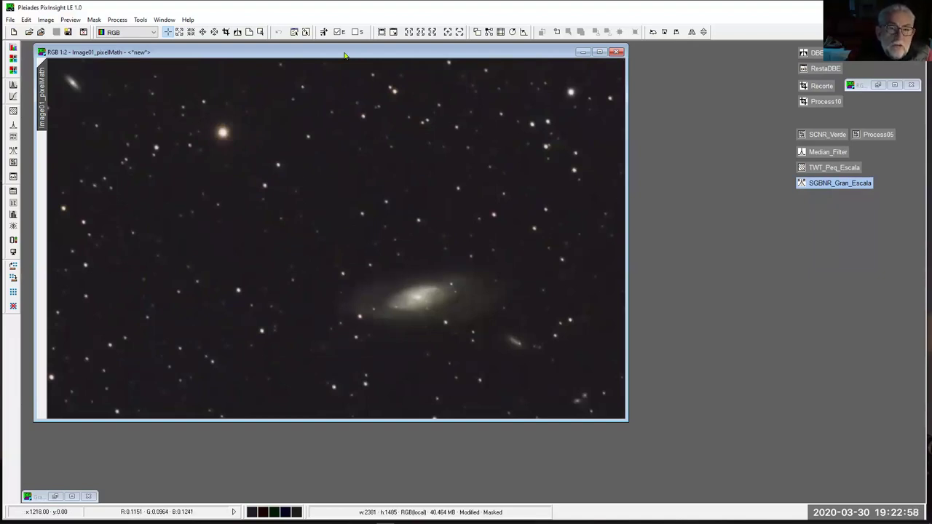
Restore the Luminancia mask image, invert it and minimize it again
{"action": "left_click", "coordinate": [55, 497]}
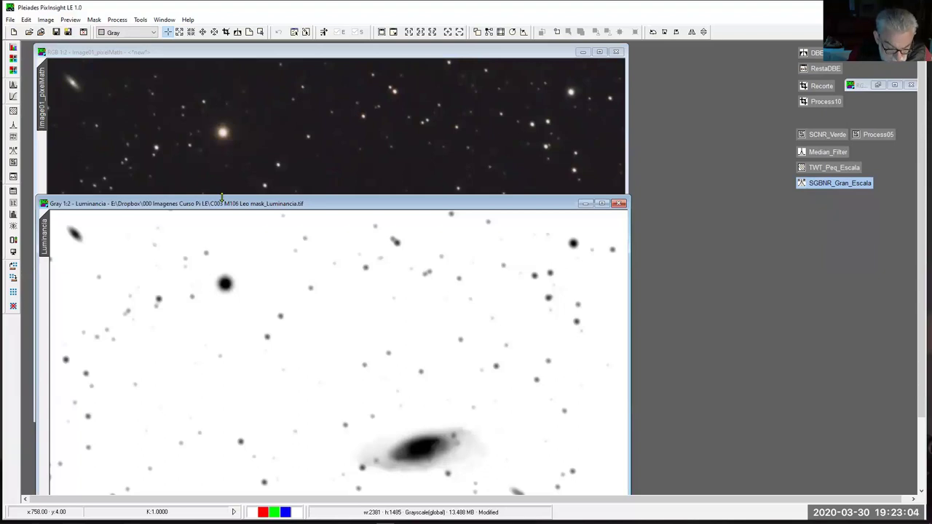
{"action": "key", "text": "ctrl+i"}
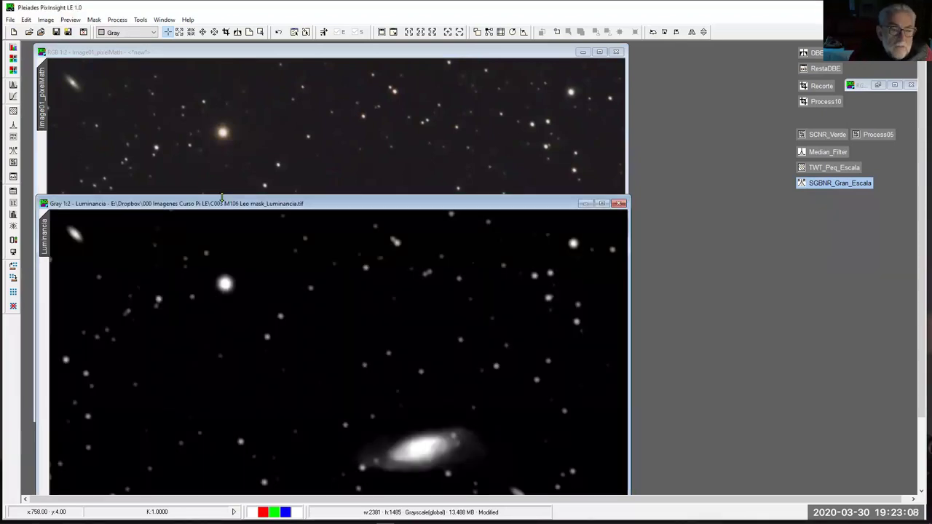
{"action": "left_click", "coordinate": [585, 204]}
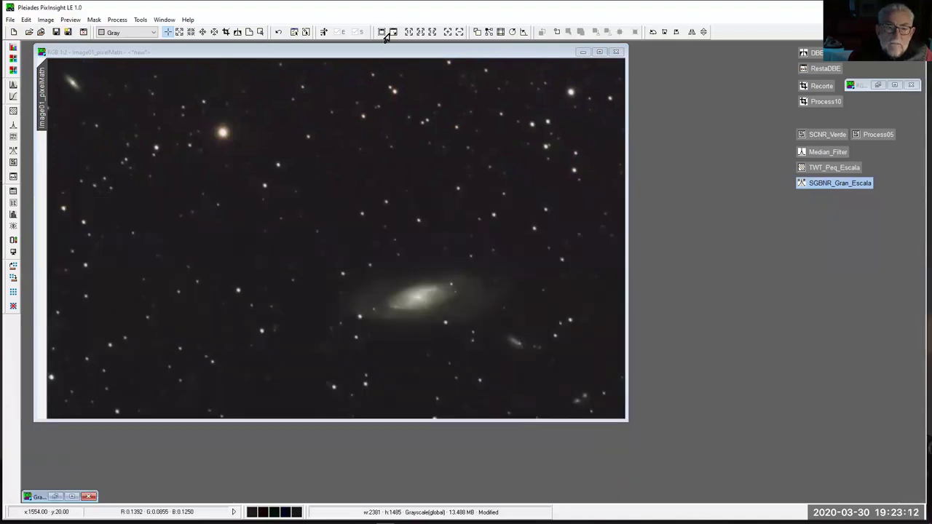
Show and hide the inverted mask over Image01_pixelMath to check which areas it protects
{"action": "left_click", "coordinate": [337, 52]}
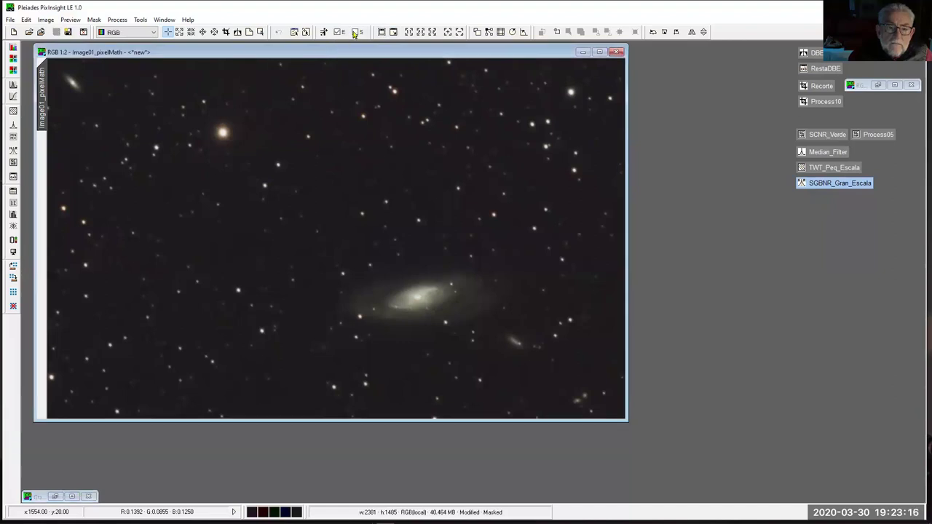
{"action": "left_click", "coordinate": [355, 34]}
{"action": "left_click", "coordinate": [354, 34]}
{"action": "left_click", "coordinate": [355, 33]}
{"action": "left_click", "coordinate": [354, 33]}
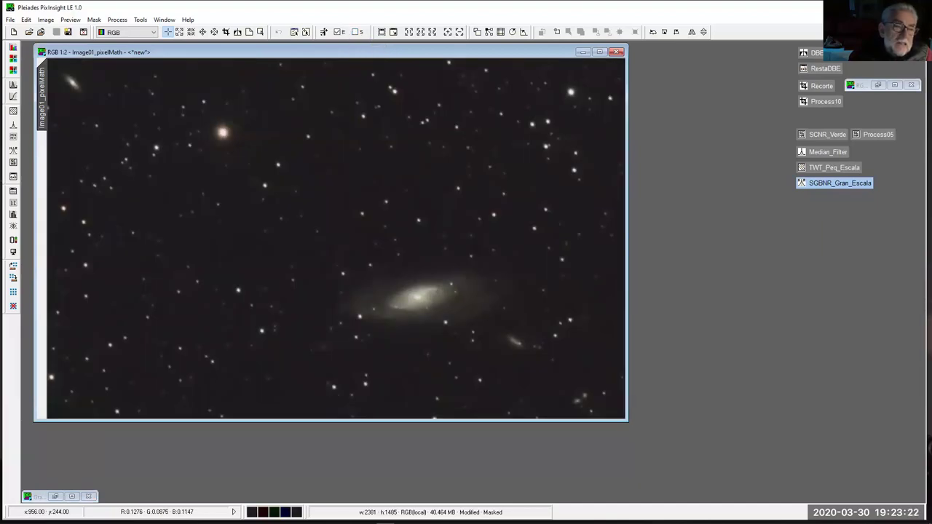
{"action": "left_click", "coordinate": [356, 34]}
{"action": "left_click", "coordinate": [356, 33]}
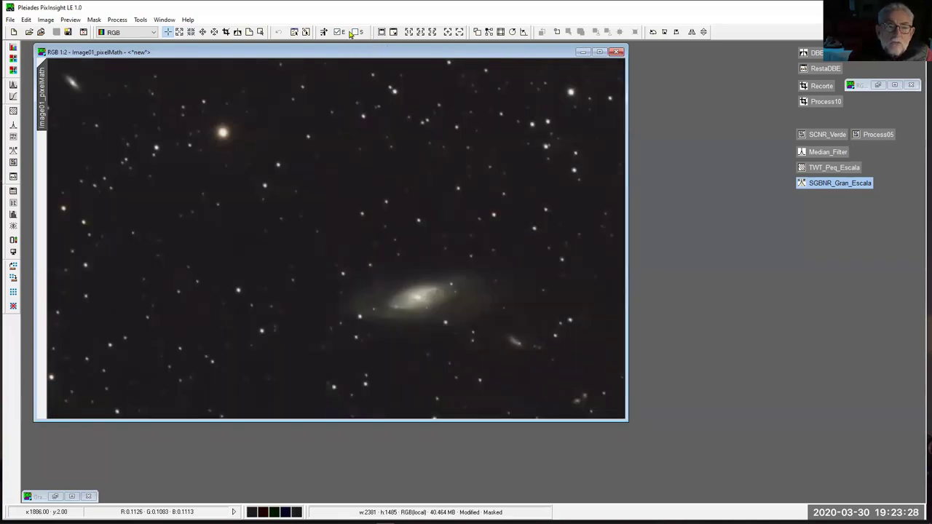
Define a preview of about 817 × 403 pixels around the large galaxy in Image01_pixelMath and display it
{"action": "left_click", "coordinate": [248, 32]}
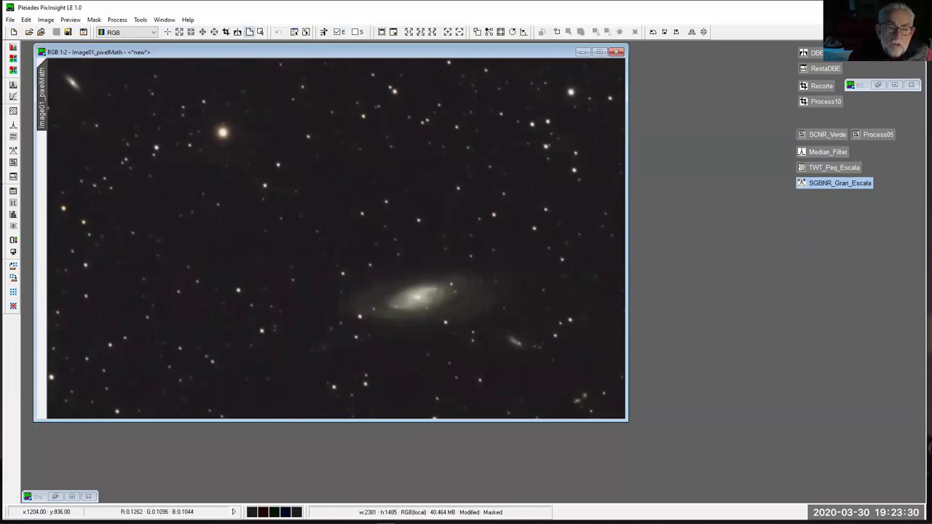
{"action": "left_click_drag", "start_coordinate": [333, 255], "coordinate": [531, 352]}
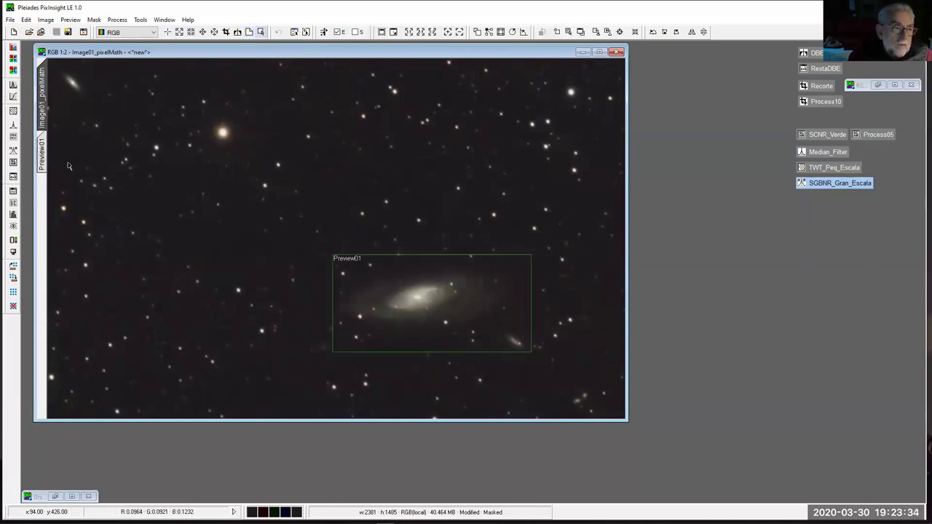
{"action": "left_click", "coordinate": [43, 158]}
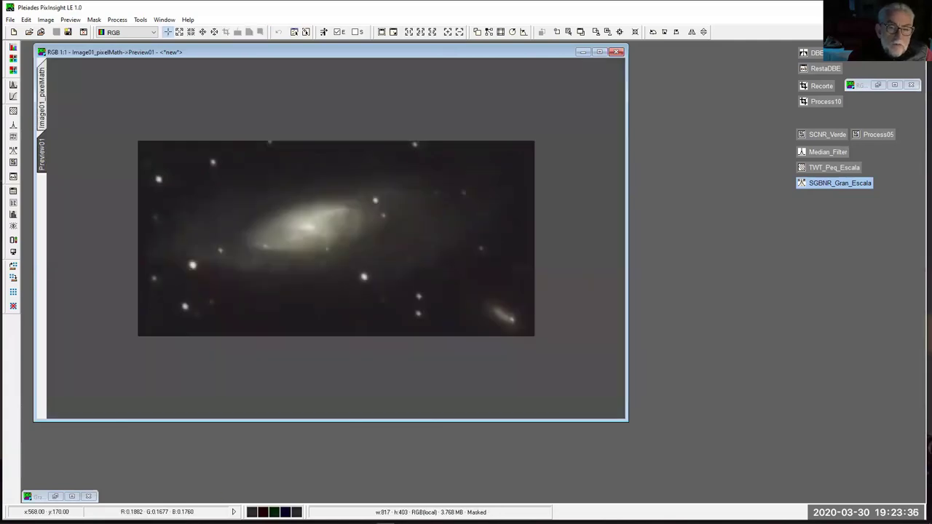
Open the saved TWT_Peq_Escala process and set the bias of wavelet layer 1 to +0.400
{"action": "double_click", "coordinate": [822, 169]}
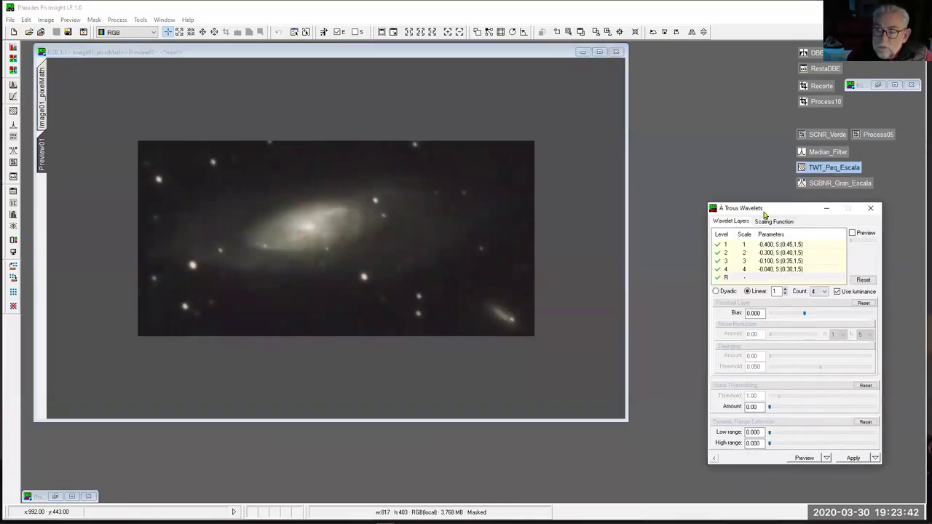
{"action": "left_click_drag", "start_coordinate": [774, 211], "coordinate": [716, 211]}
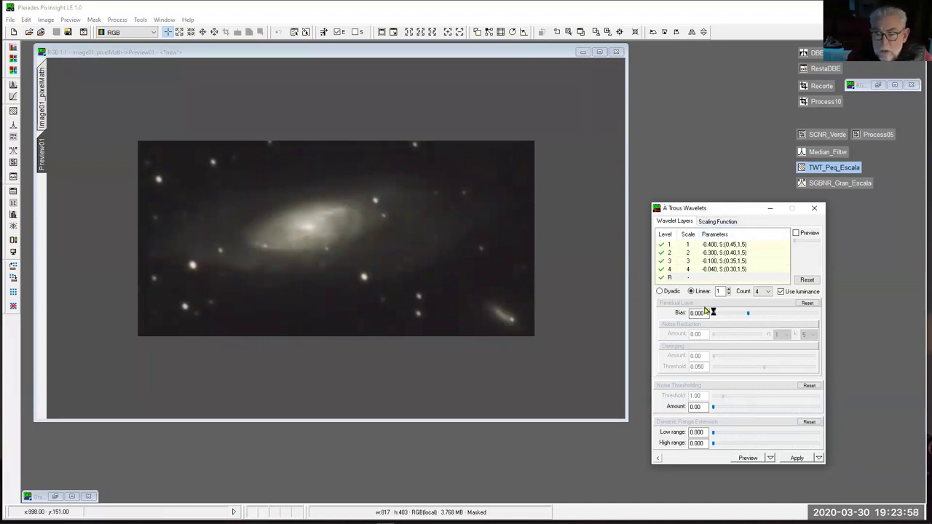
{"action": "left_click", "coordinate": [720, 248]}
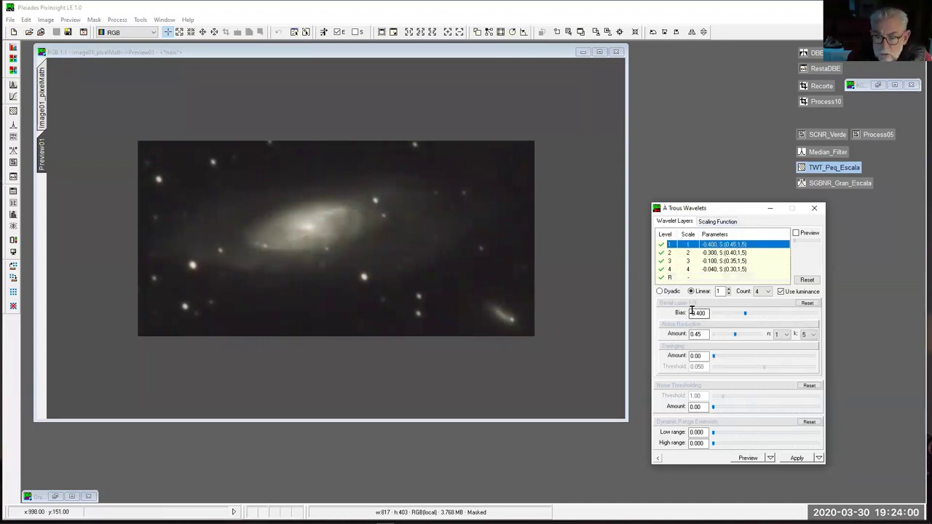
{"action": "left_click", "coordinate": [689, 313]}
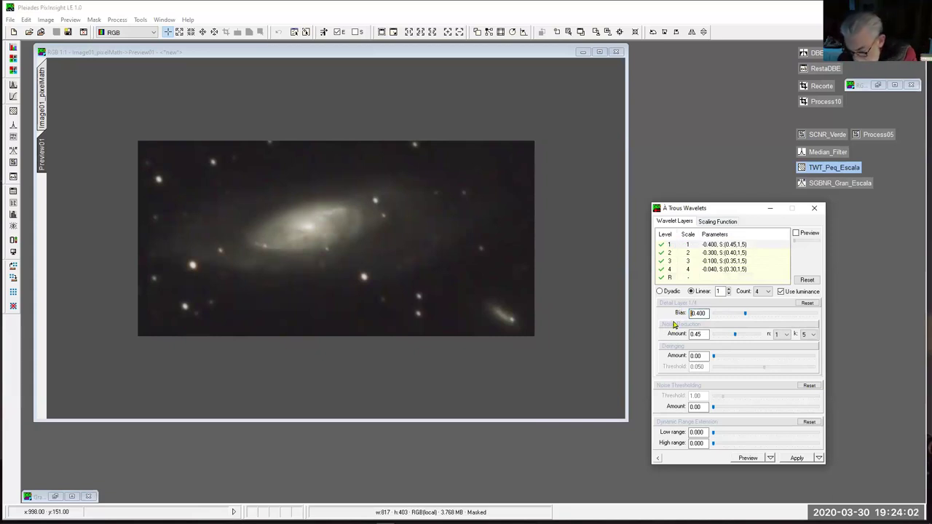
Set the bias of wavelet layer 2 to +0.300 and of layer 3 to +0.100
{"action": "left_click", "coordinate": [721, 253]}
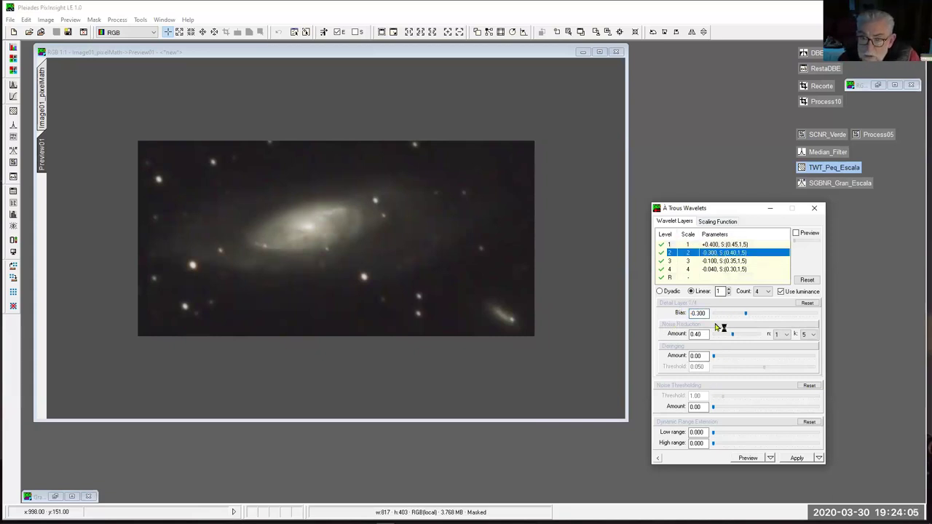
{"action": "left_click", "coordinate": [693, 312]}
{"action": "key", "text": "BackSpace"}
{"action": "key", "text": "BackSpace"}
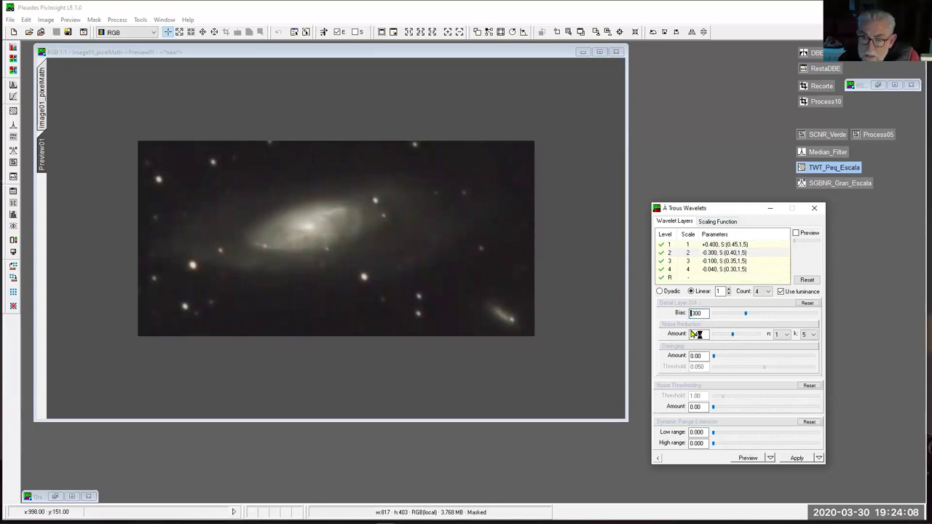
{"action": "type", "text": "0."}
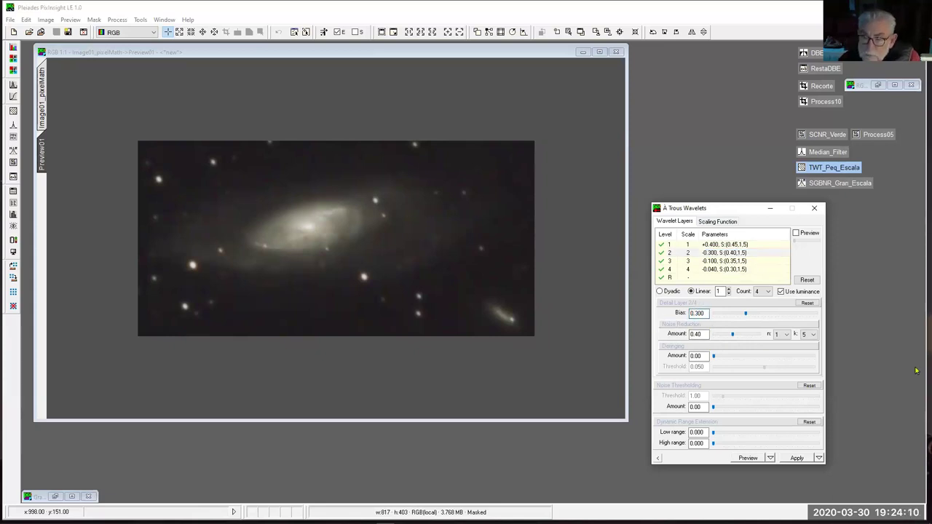
{"action": "left_click", "coordinate": [717, 261]}
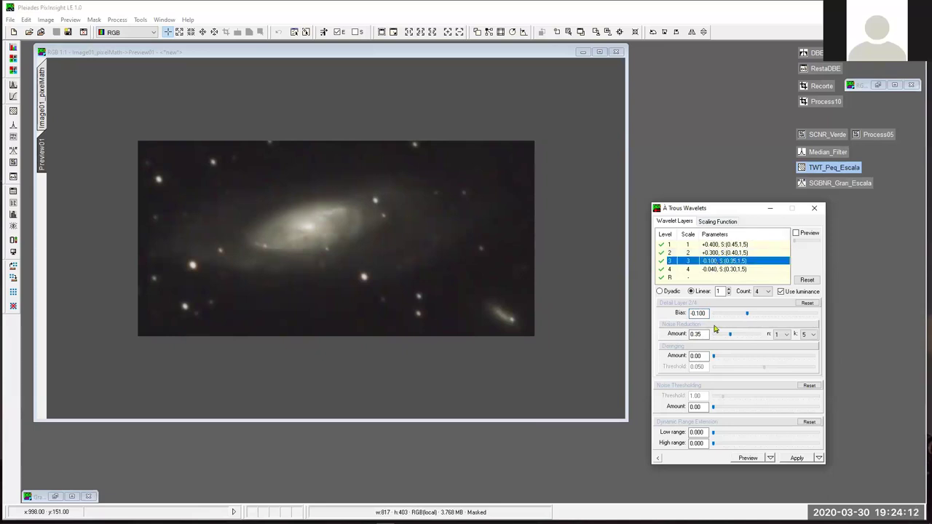
{"action": "left_click", "coordinate": [689, 313]}
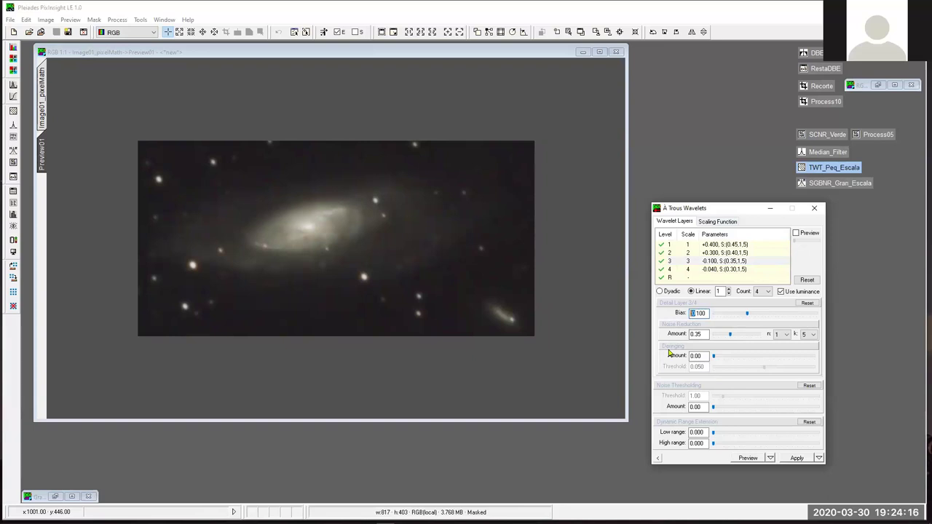
{"action": "key", "text": "Return"}
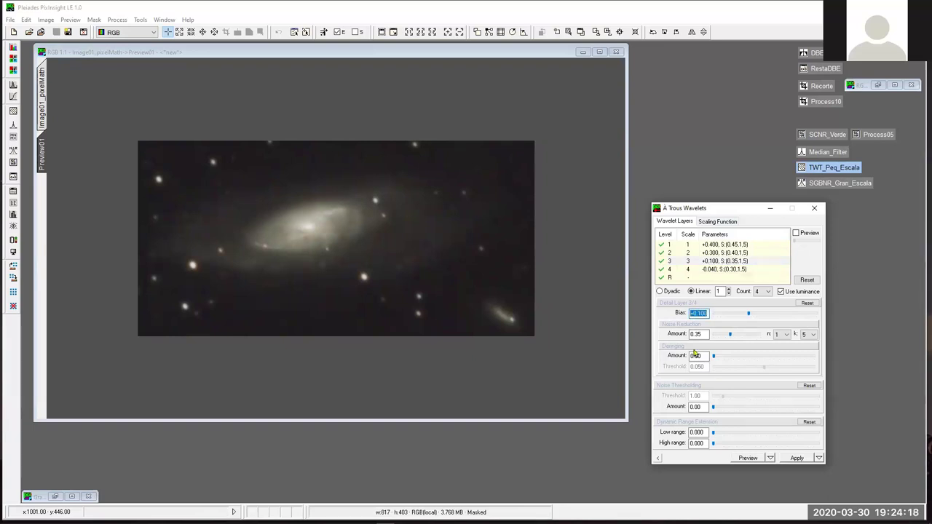
Set the bias of wavelet layer 4 to +0.040 and apply the À Trous Wavelets transform to Preview01
{"action": "left_click", "coordinate": [704, 271]}
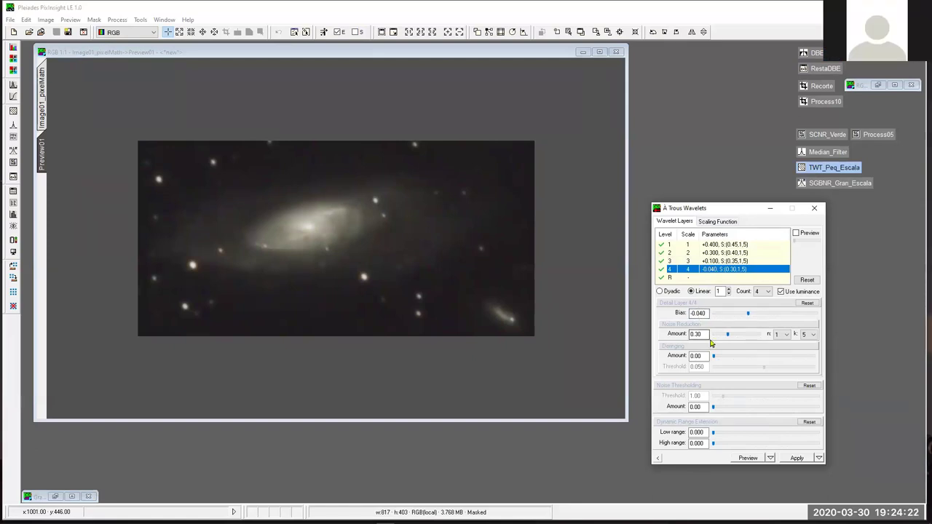
{"action": "left_click", "coordinate": [697, 333]}
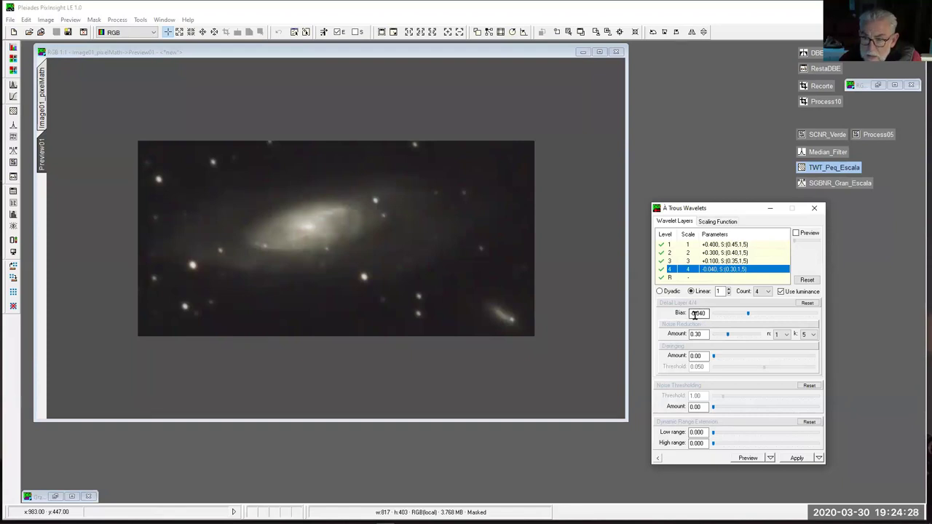
{"action": "left_click_drag", "start_coordinate": [694, 314], "coordinate": [685, 321]}
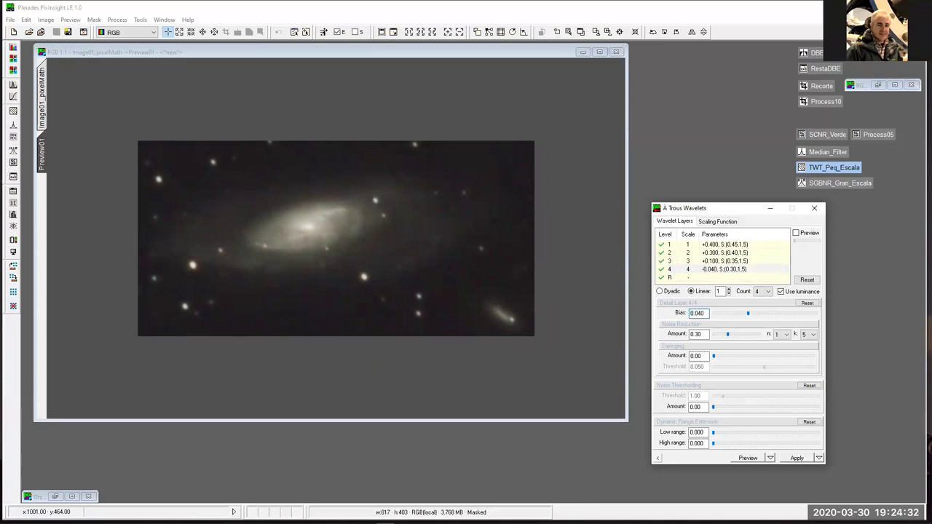
{"action": "scroll", "coordinate": [346, 234], "scroll_direction": "up", "scroll_amount": 1}
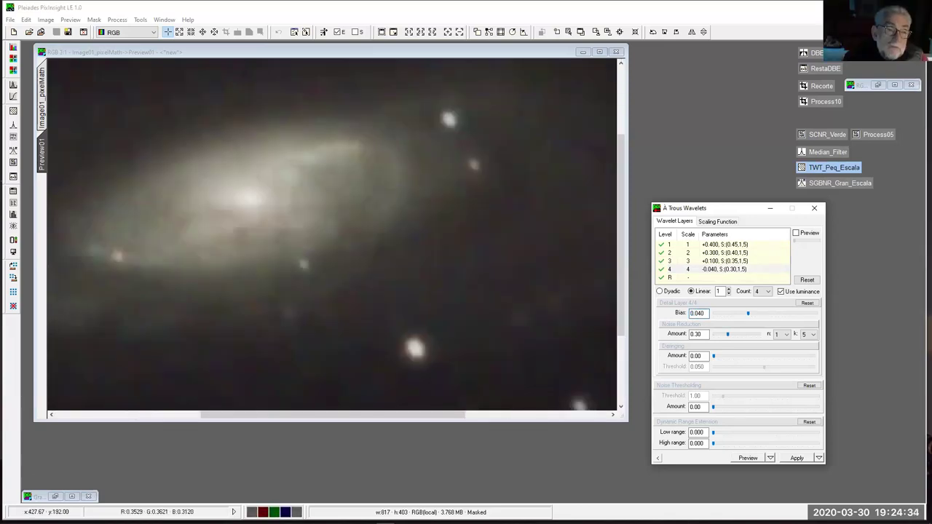
{"action": "scroll", "coordinate": [346, 234], "scroll_direction": "down", "scroll_amount": 2}
{"action": "scroll", "coordinate": [346, 234], "scroll_direction": "up", "scroll_amount": 1}
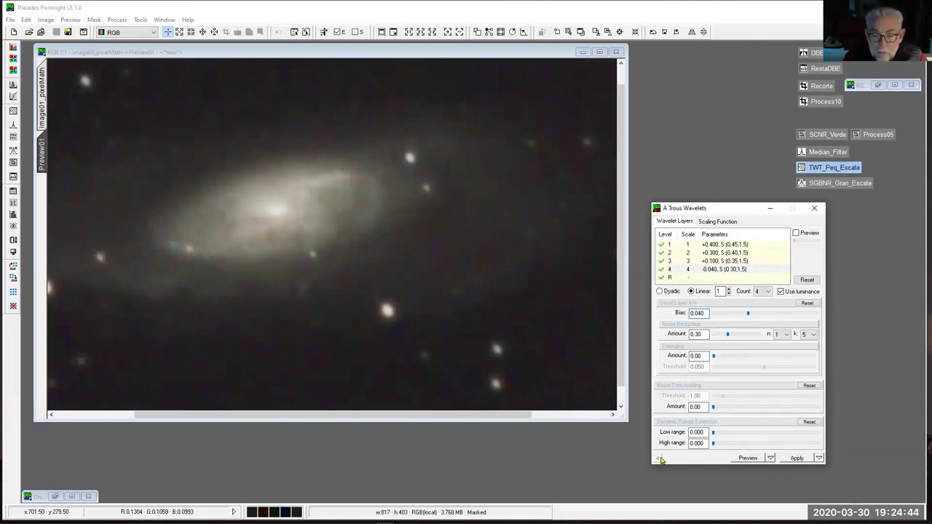
{"action": "left_click_drag", "start_coordinate": [659, 459], "coordinate": [287, 253]}
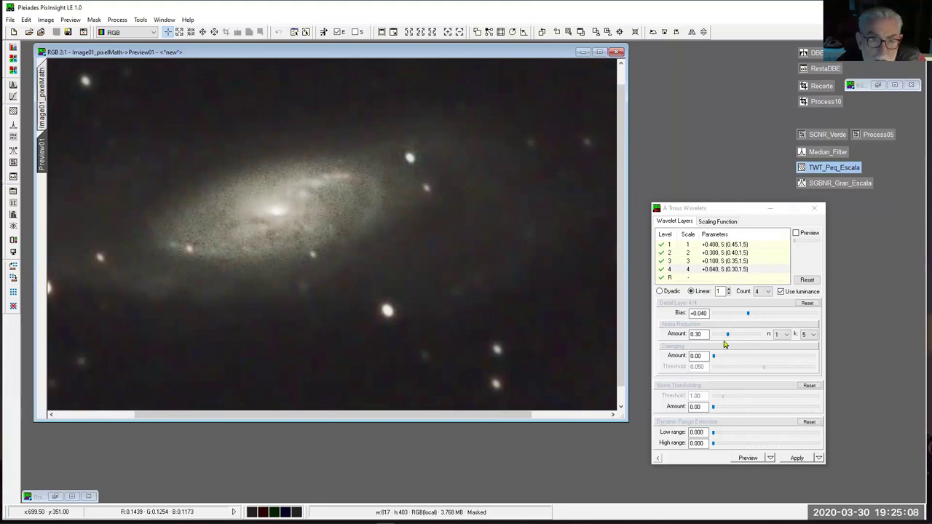
Raise the noise reduction amount to 0.80 for wavelet layer 4 and 0.65 for layer 3
{"action": "left_click", "coordinate": [729, 270]}
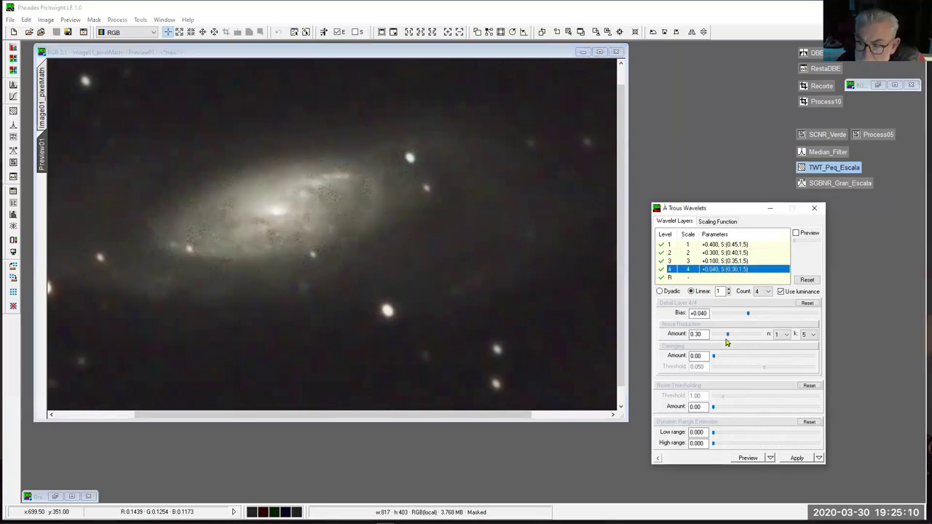
{"action": "left_click", "coordinate": [728, 335]}
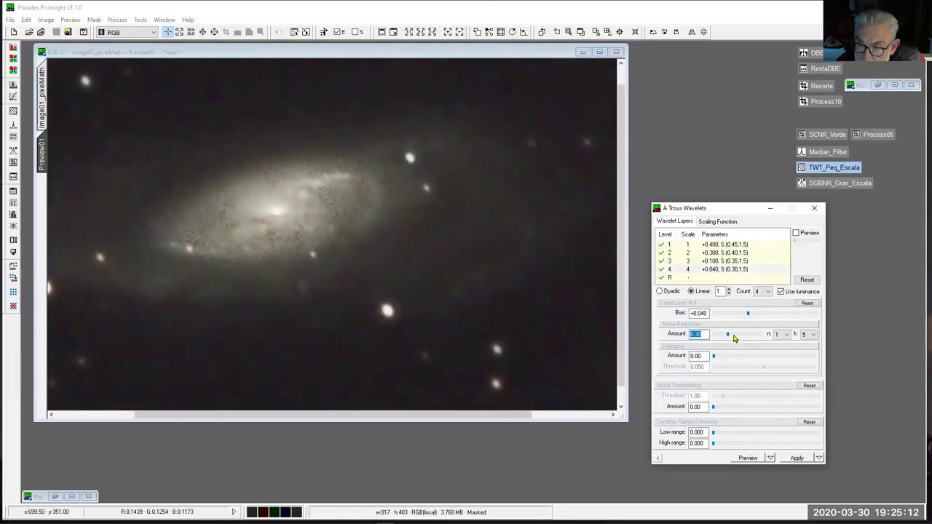
{"action": "left_click_drag", "start_coordinate": [728, 336], "coordinate": [753, 334]}
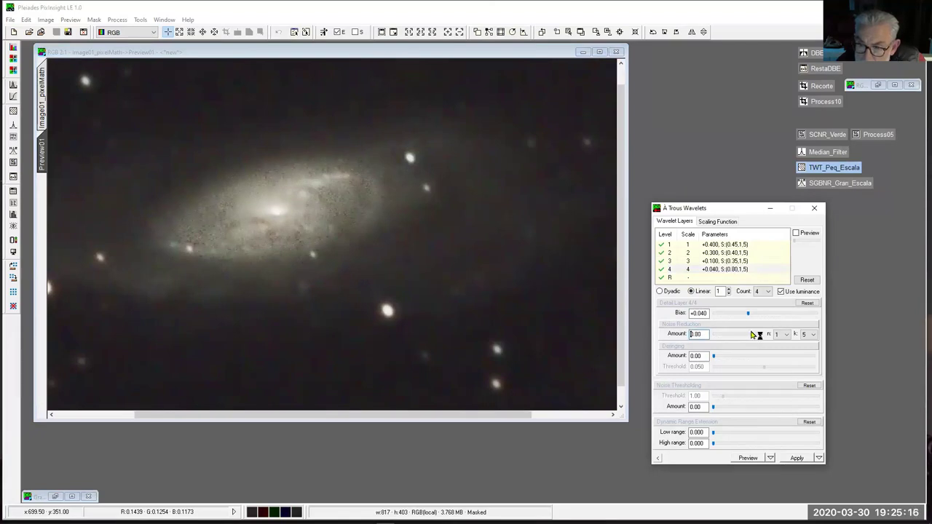
{"action": "left_click", "coordinate": [741, 262]}
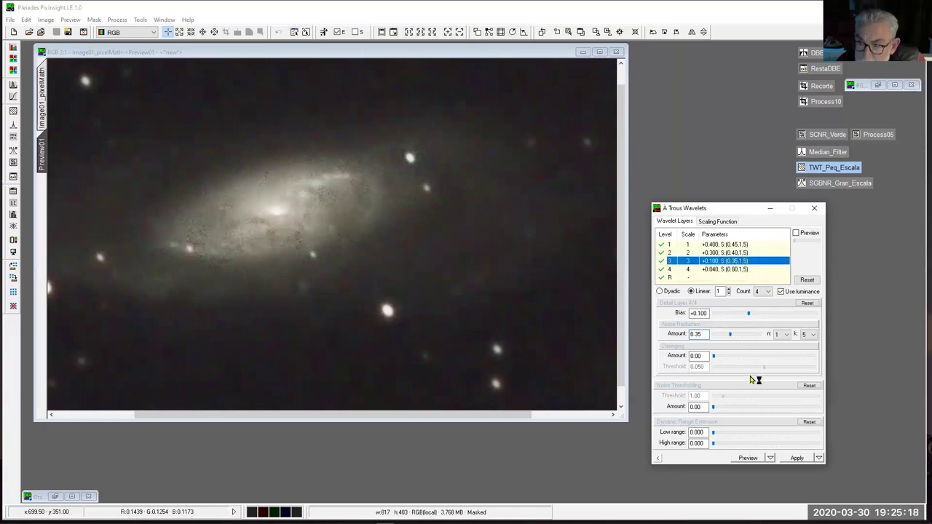
{"action": "left_click_drag", "start_coordinate": [730, 335], "coordinate": [745, 339]}
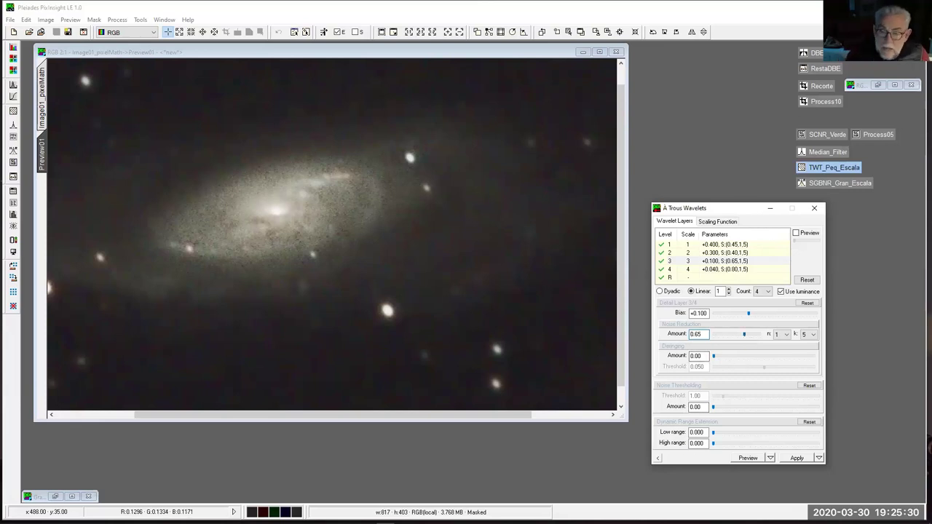
Compare Preview01 with and without the wavelet transform, and reapply the transform with the current layer settings
{"action": "left_click", "coordinate": [541, 33]}
{"action": "left_click", "coordinate": [541, 32]}
{"action": "left_click", "coordinate": [541, 33]}
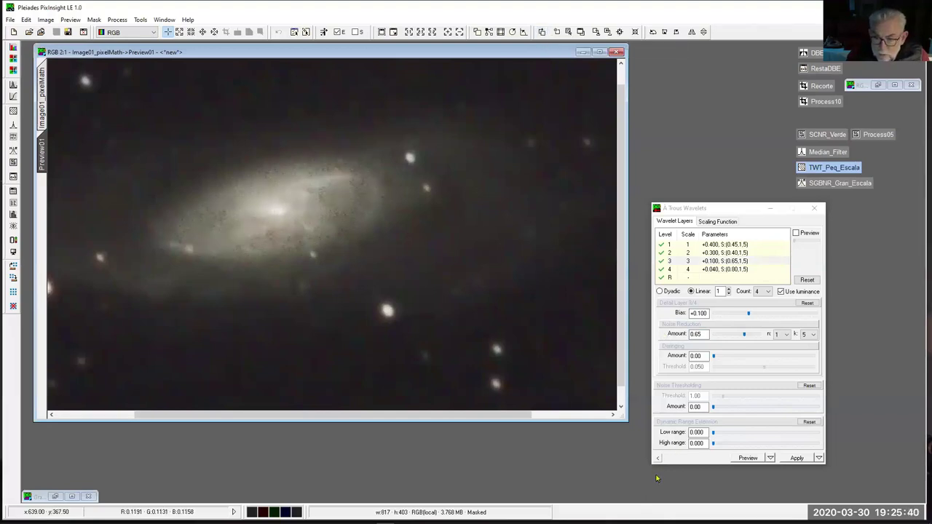
{"action": "left_click_drag", "start_coordinate": [658, 459], "coordinate": [245, 213]}
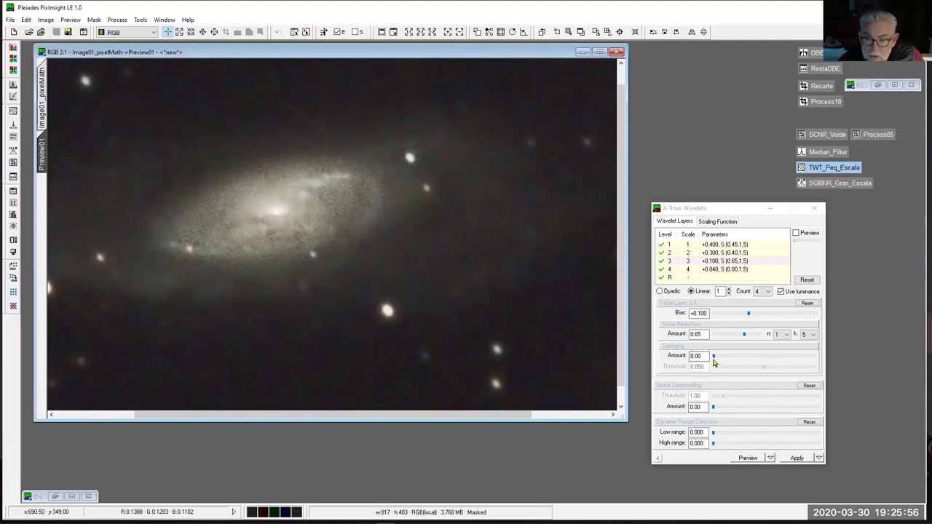
Give wavelet layer 3 a deringing amount of 0.11 with threshold 0.040 and apply the transform to Preview01
{"action": "left_click_drag", "start_coordinate": [713, 358], "coordinate": [719, 362]}
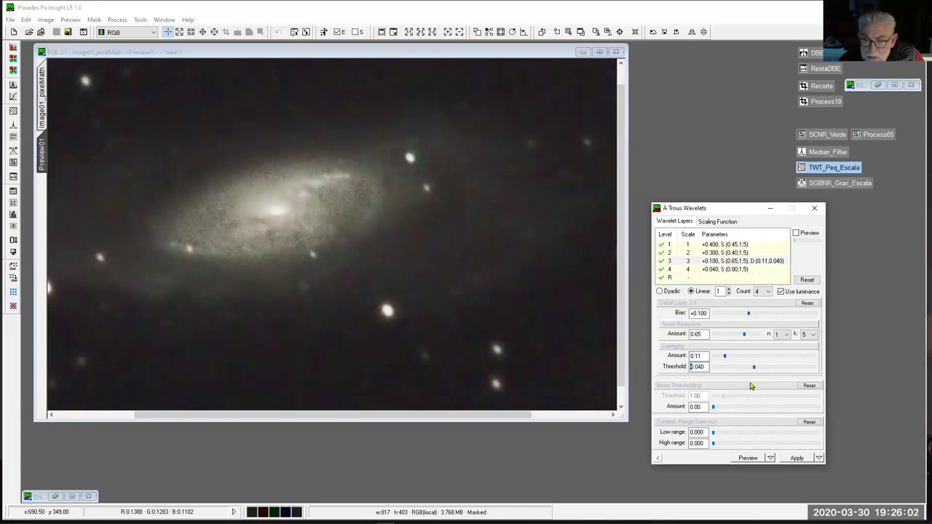
{"action": "left_click_drag", "start_coordinate": [655, 460], "coordinate": [372, 279]}
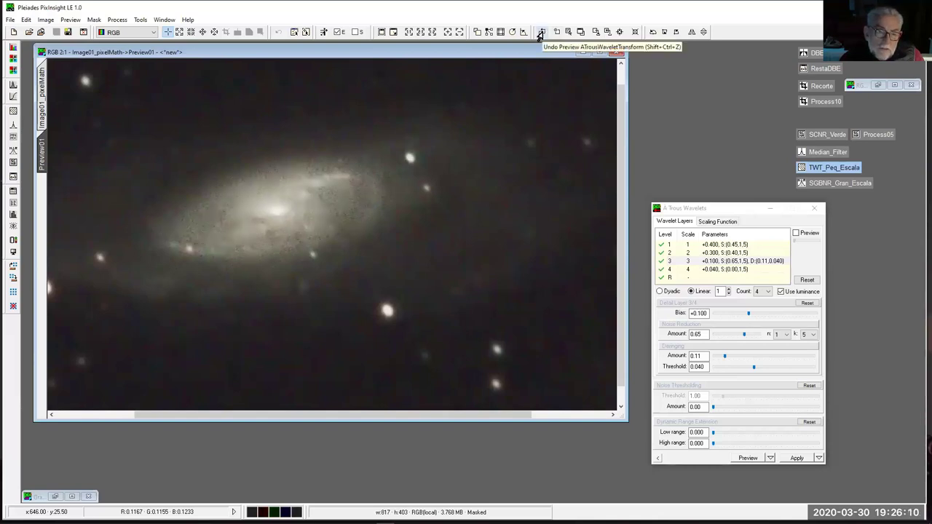
Raise noise reduction to 0.86 for wavelet layer 1 and 0.81 for layer 2, and apply the transform to Preview01
{"action": "left_click", "coordinate": [726, 245]}
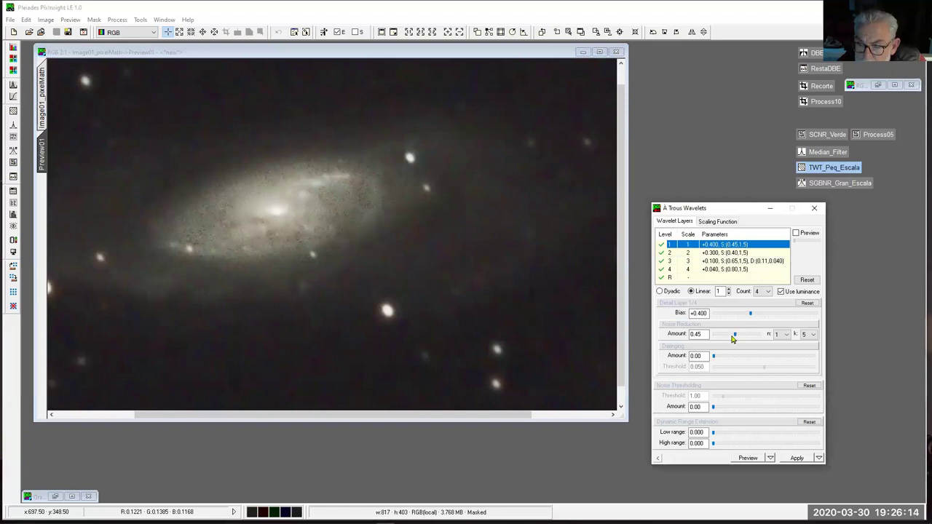
{"action": "left_click_drag", "start_coordinate": [735, 336], "coordinate": [753, 337]}
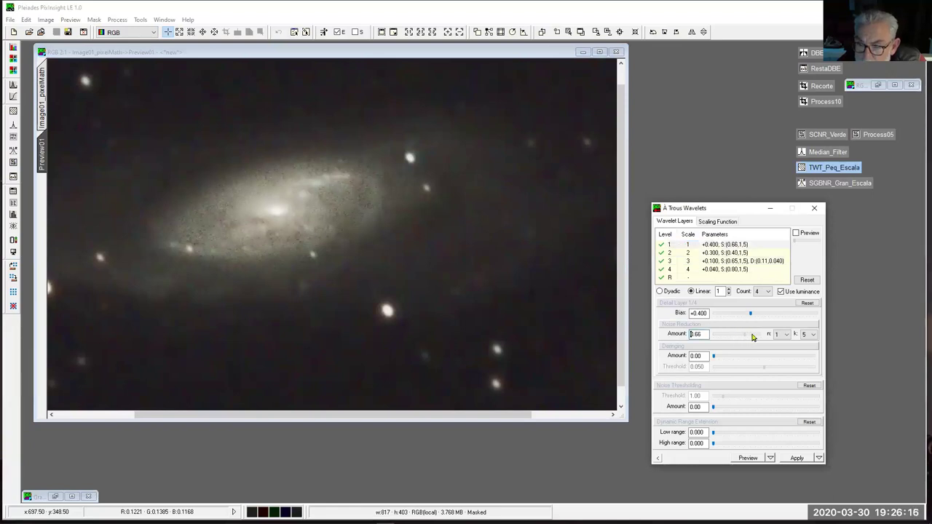
{"action": "left_click", "coordinate": [723, 252]}
{"action": "left_click_drag", "start_coordinate": [730, 336], "coordinate": [752, 336]}
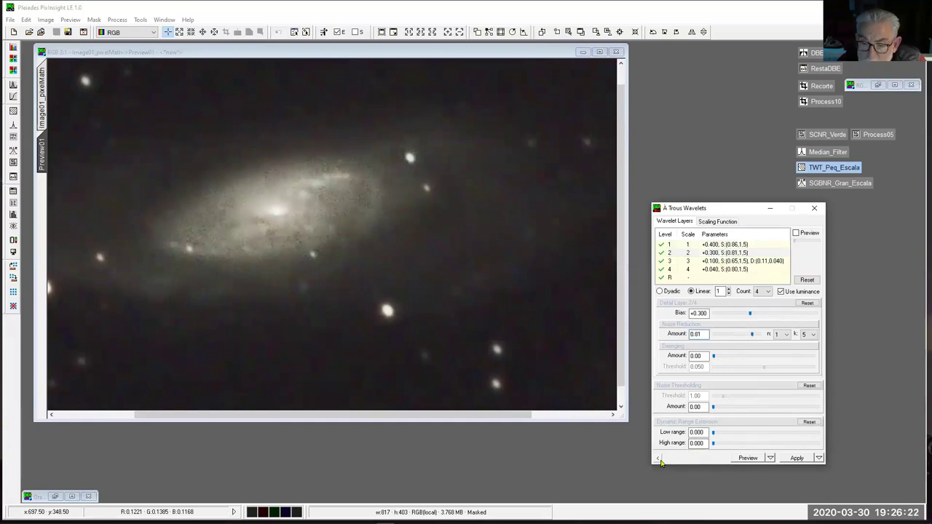
{"action": "left_click_drag", "start_coordinate": [377, 217], "coordinate": [378, 219]}
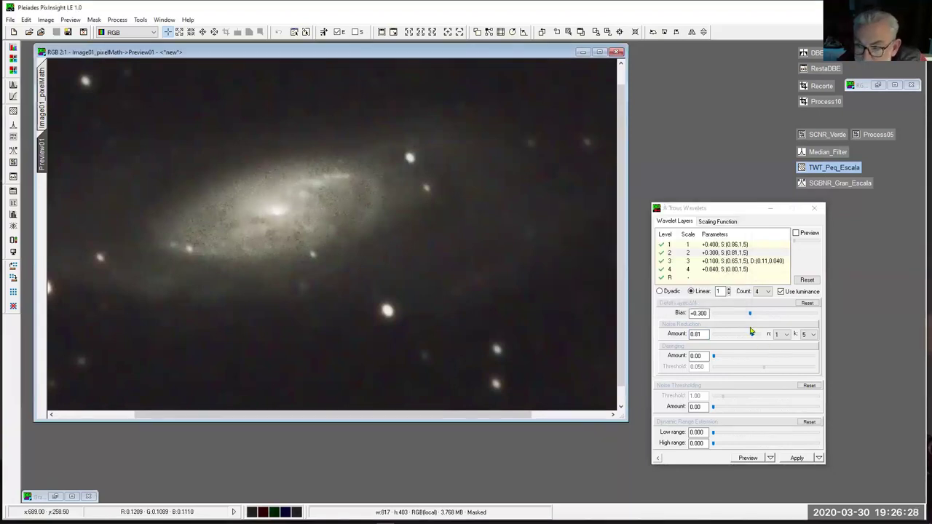
Increase the noise reduction amount to 0.90 for wavelet layer 2 and 0.95 for layer 1
{"action": "left_click_drag", "start_coordinate": [752, 337], "coordinate": [757, 339]}
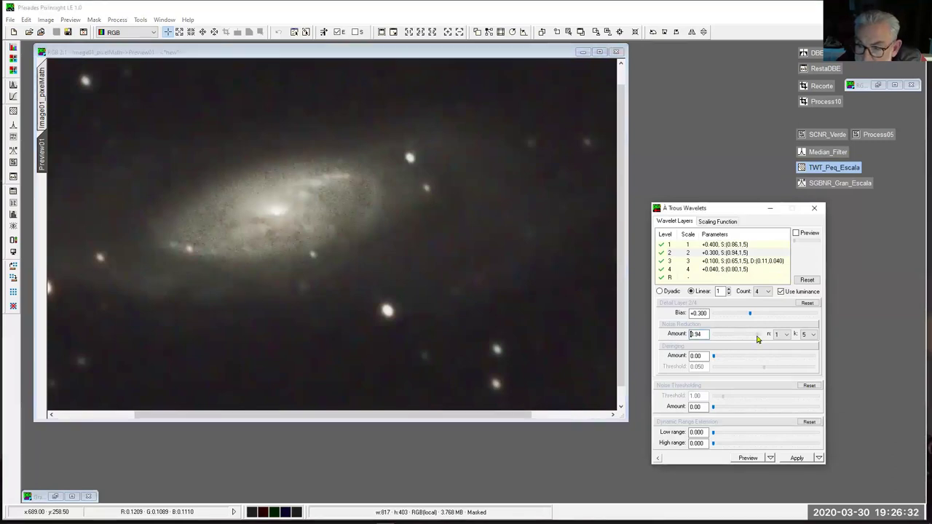
{"action": "scroll", "coordinate": [755, 339], "scroll_direction": "down", "scroll_amount": 1}
{"action": "left_click", "coordinate": [744, 246]}
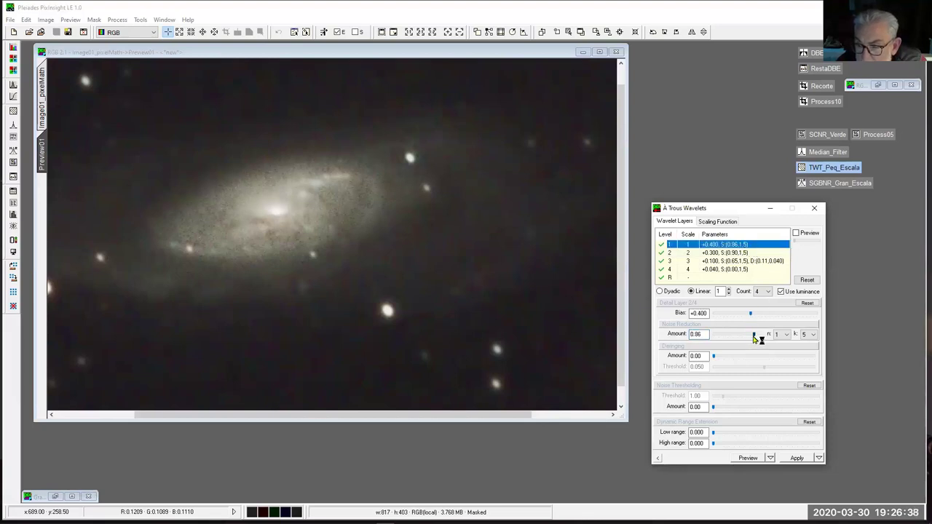
{"action": "scroll", "coordinate": [757, 339], "scroll_direction": "up", "scroll_amount": 2}
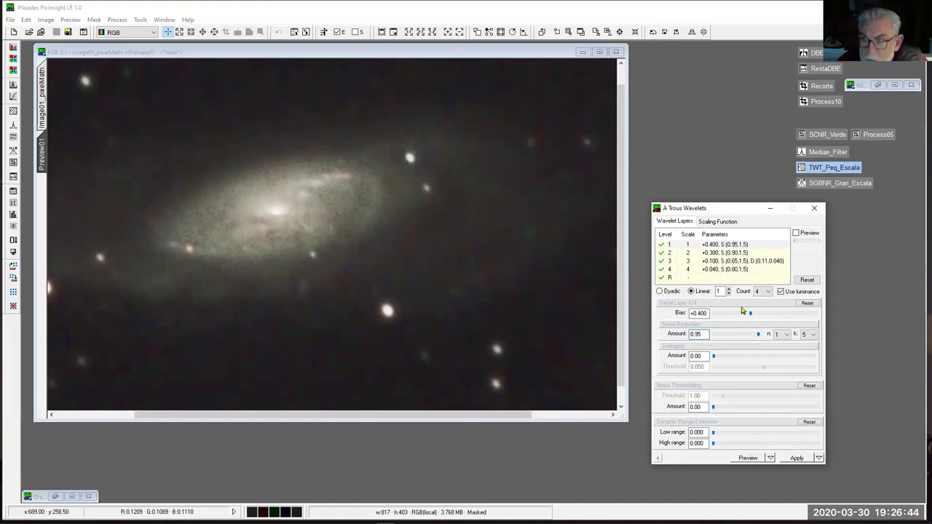
Apply the wavelet transform with the current layer settings to Preview01 and inspect the galaxy's core up close
{"action": "left_click_drag", "start_coordinate": [658, 457], "coordinate": [308, 212]}
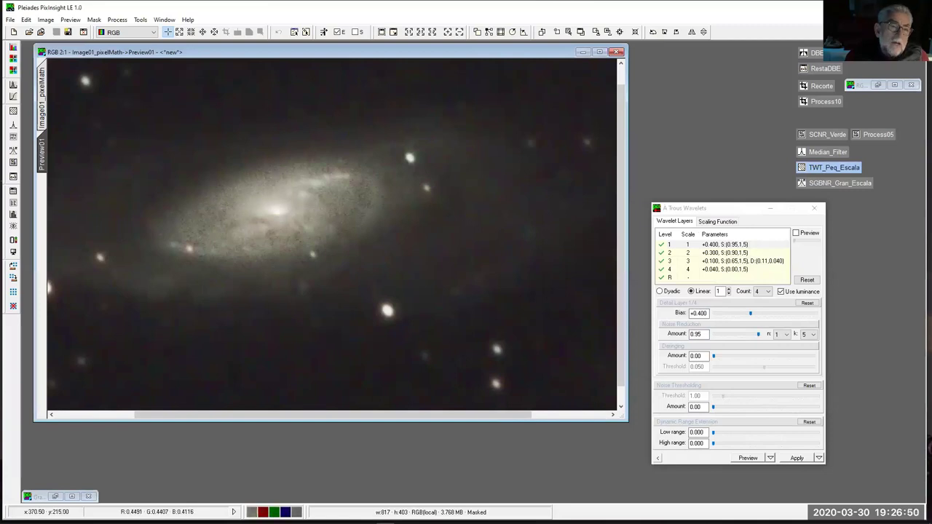
{"action": "scroll", "coordinate": [327, 240], "scroll_direction": "up", "scroll_amount": 1}
{"action": "scroll", "coordinate": [328, 240], "scroll_direction": "down", "scroll_amount": 1}
{"action": "scroll", "coordinate": [327, 240], "scroll_direction": "up", "scroll_amount": 1}
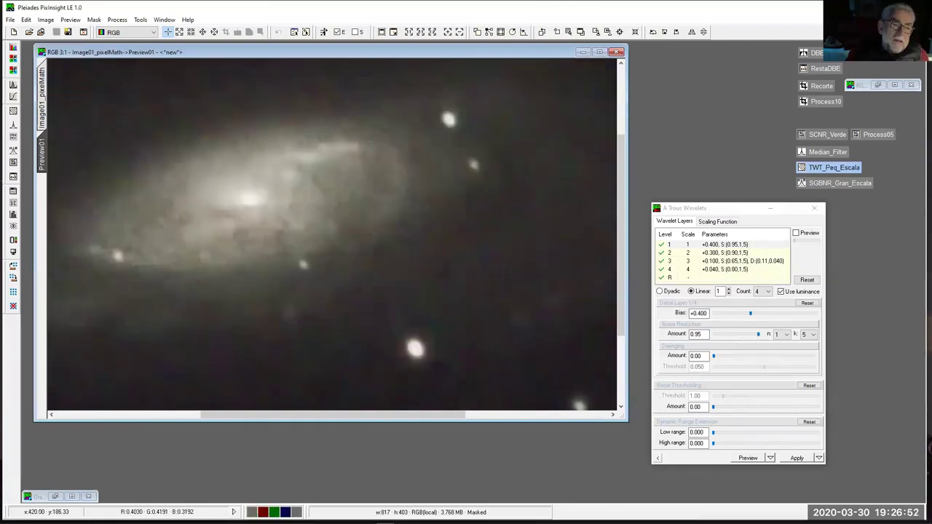
{"action": "scroll", "coordinate": [333, 236], "scroll_direction": "down", "scroll_amount": 1}
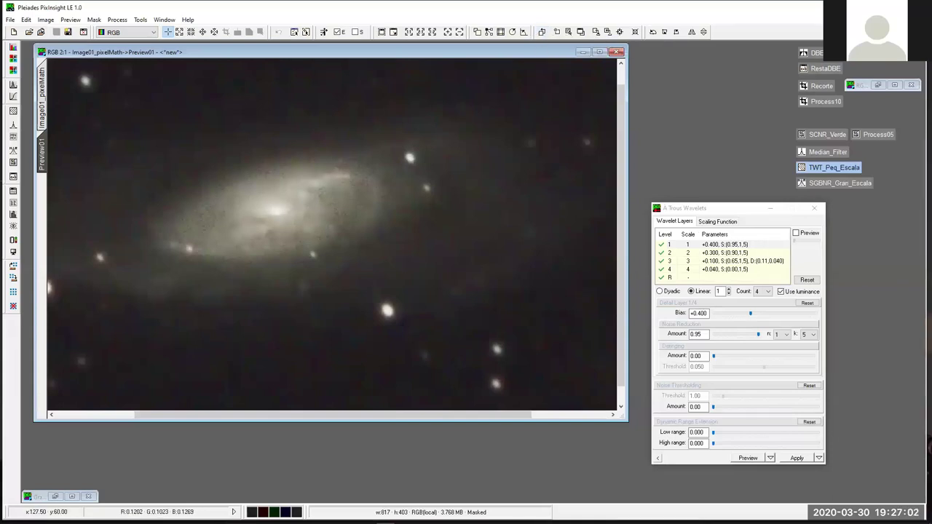
Apply the wavelet transform to the full Image01_pixelMath image and inspect the stars and galaxy
{"action": "left_click", "coordinate": [43, 101]}
{"action": "left_click_drag", "start_coordinate": [658, 459], "coordinate": [240, 206]}
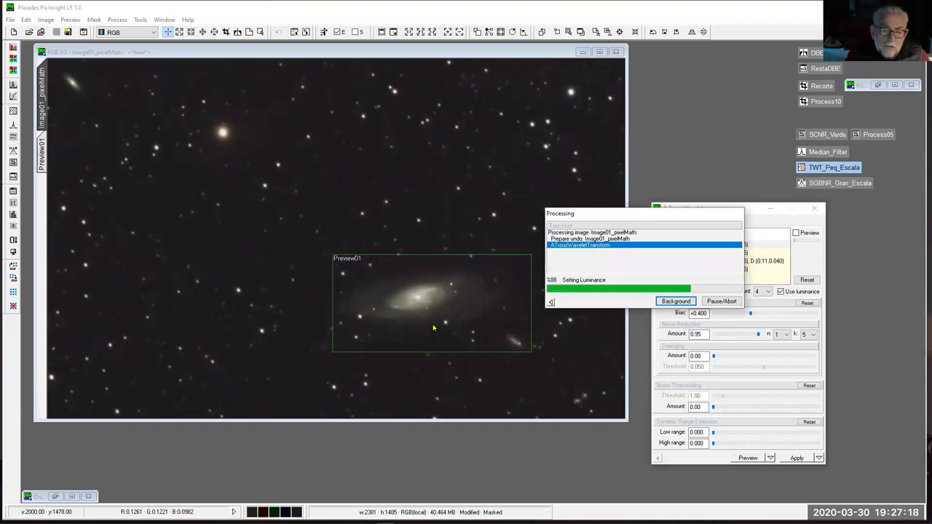
{"action": "scroll", "coordinate": [349, 214], "scroll_direction": "up", "scroll_amount": 1}
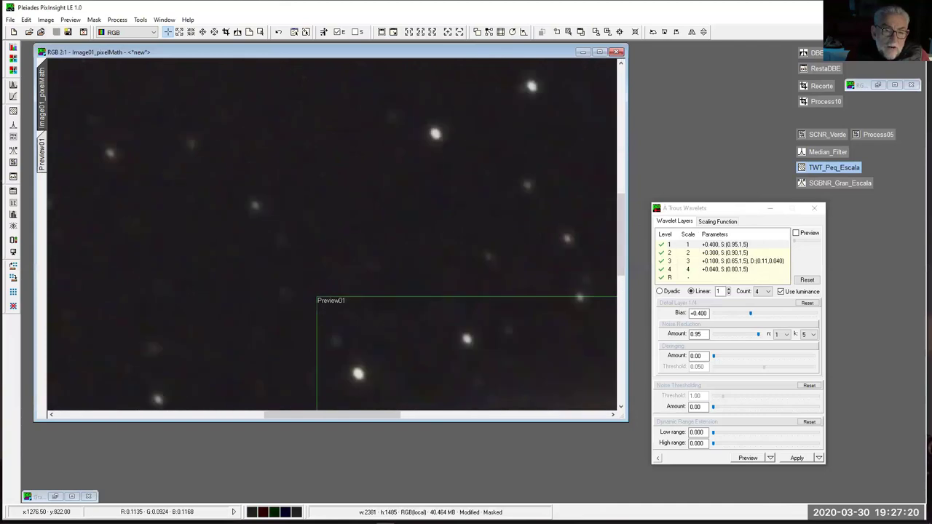
{"action": "scroll", "coordinate": [350, 214], "scroll_direction": "down", "scroll_amount": 1}
{"action": "scroll", "coordinate": [425, 316], "scroll_direction": "up", "scroll_amount": 1}
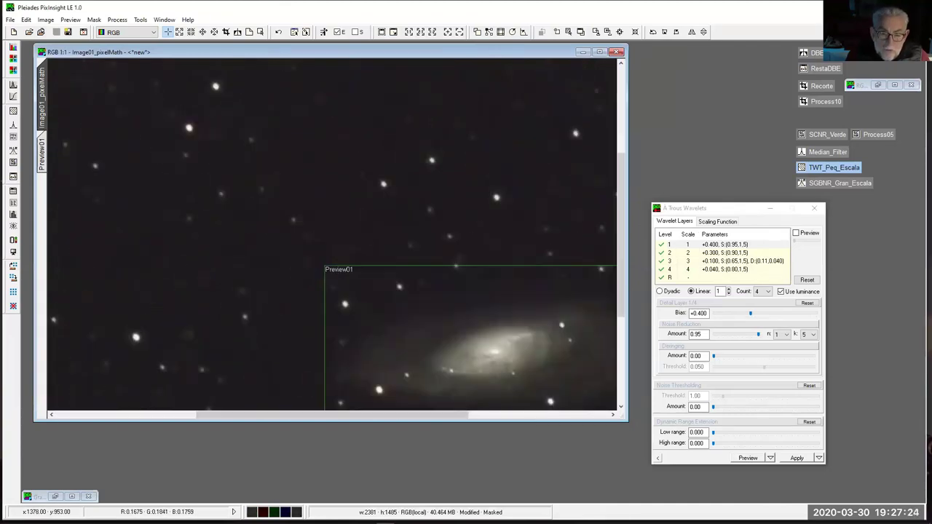
Compare the full image with and without the wavelet transform, keep it applied, and close À Trous Wavelets
{"action": "left_click", "coordinate": [280, 32]}
{"action": "left_click", "coordinate": [279, 32]}
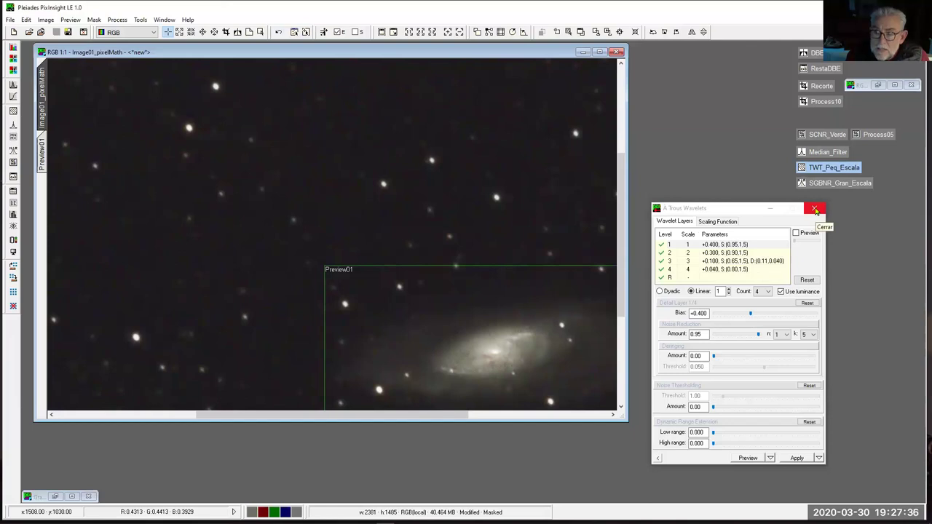
{"action": "left_click", "coordinate": [815, 209]}
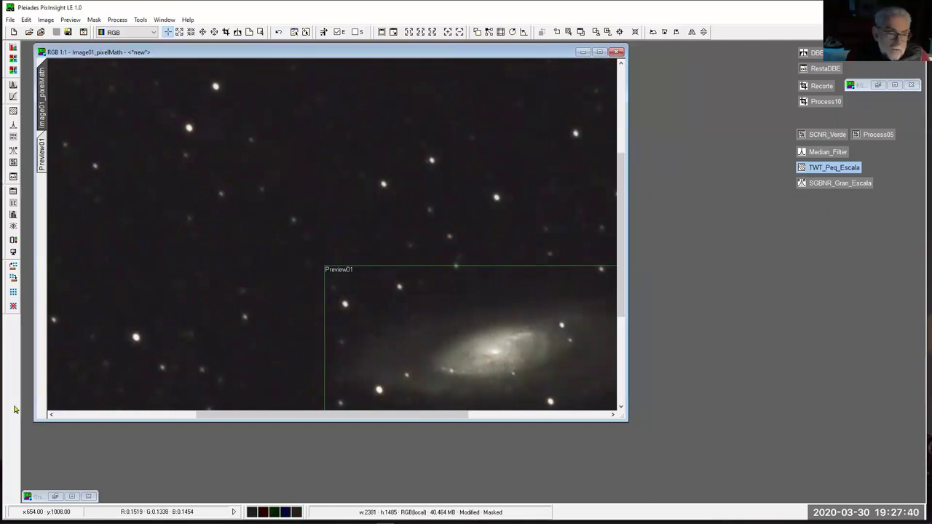
Show the processing history of Image01_pixelMath and reopen the settings of its last ATrousWaveletTransform entry
{"action": "left_click", "coordinate": [12, 193]}
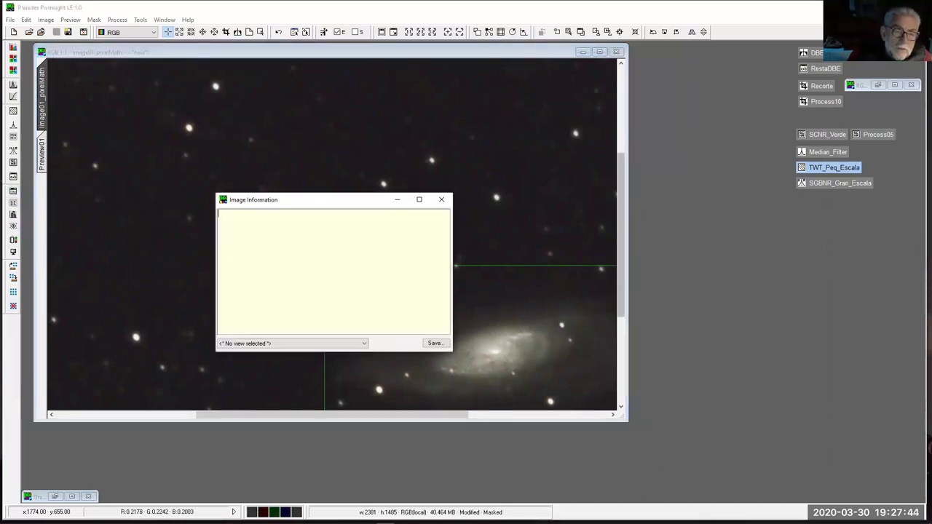
{"action": "left_click", "coordinate": [441, 199]}
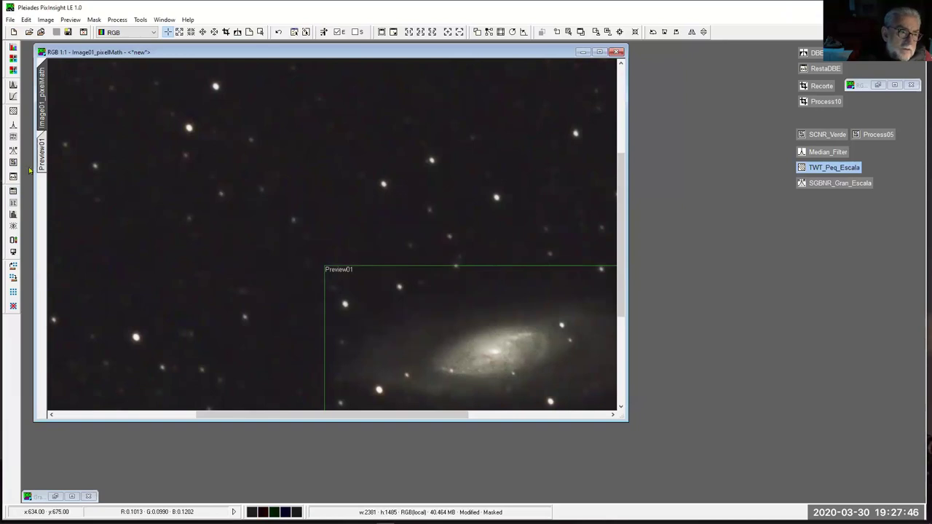
{"action": "left_click", "coordinate": [12, 210]}
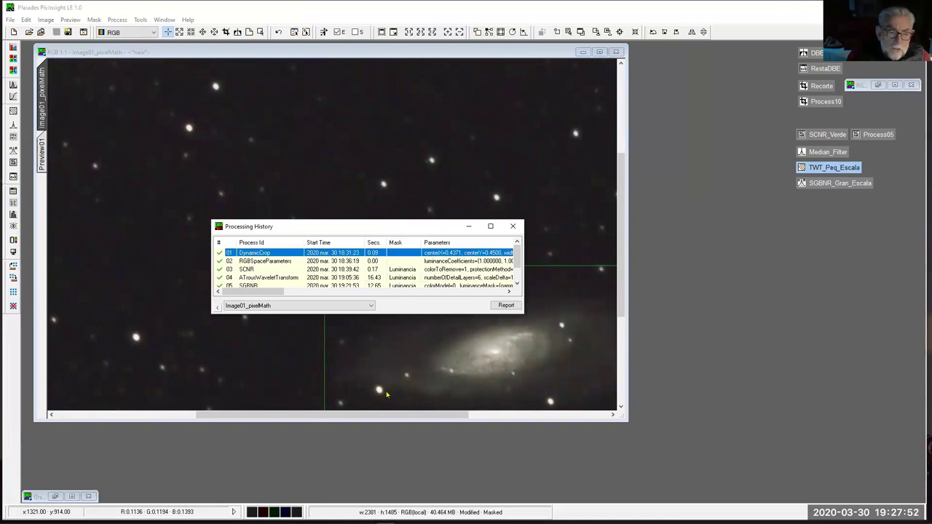
{"action": "left_click_drag", "start_coordinate": [386, 391], "coordinate": [386, 400]}
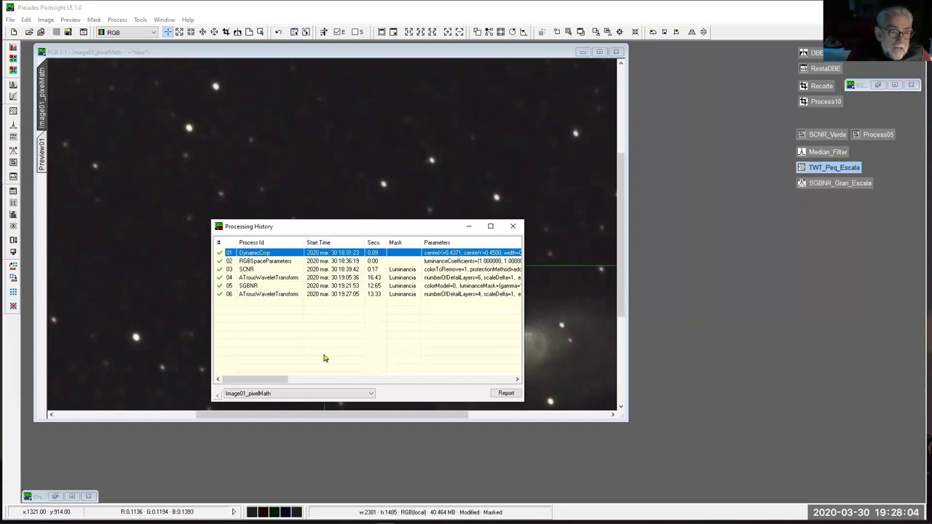
{"action": "left_click", "coordinate": [268, 296]}
{"action": "double_click", "coordinate": [268, 295]}
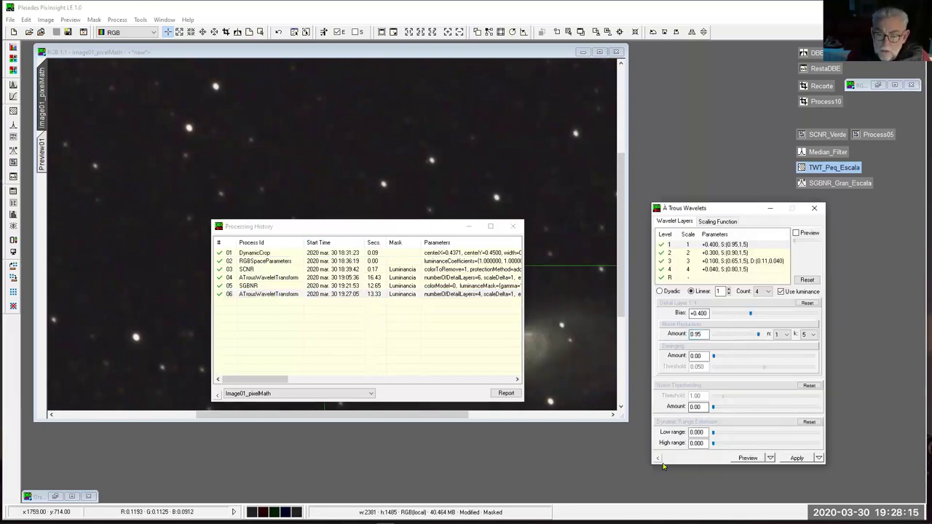
Save the wavelet settings as a process icon named Enfocar, and close the wavelet and processing history windows
{"action": "left_click_drag", "start_coordinate": [658, 460], "coordinate": [659, 120]}
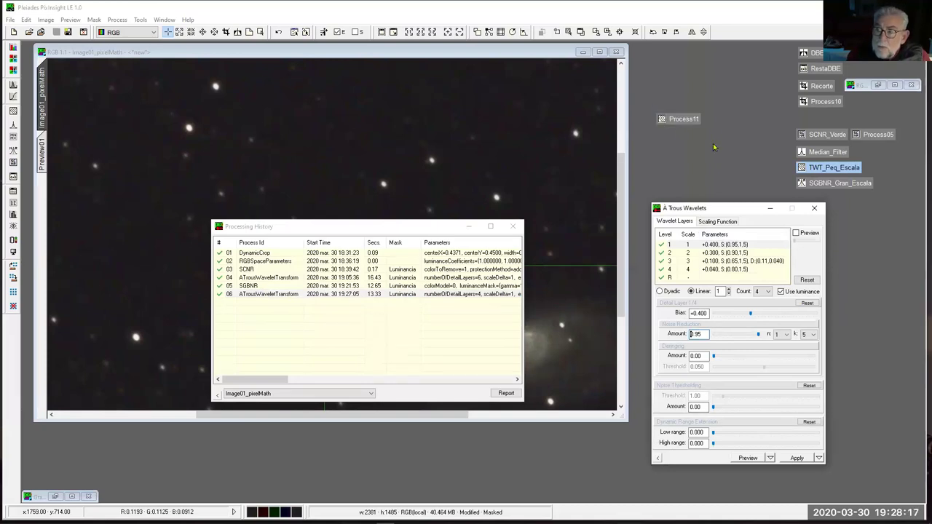
{"action": "right_click", "coordinate": [671, 121]}
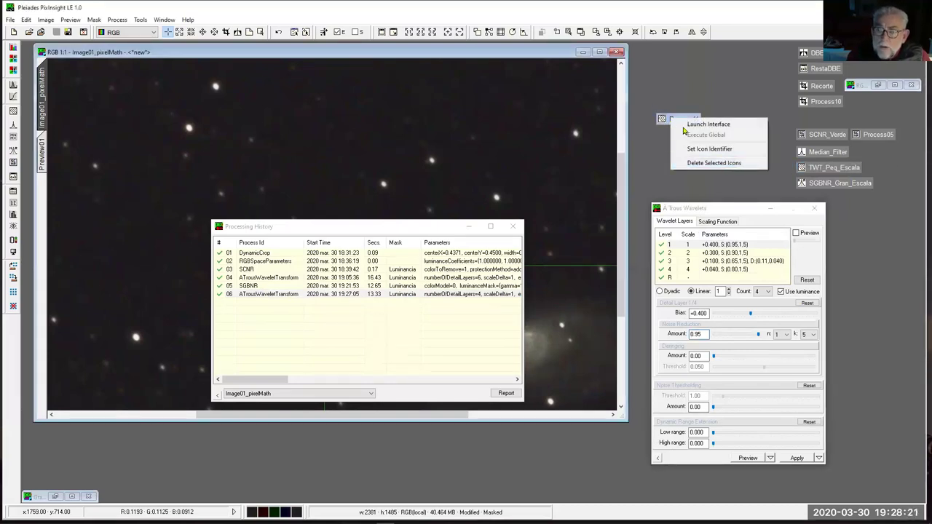
{"action": "left_click", "coordinate": [707, 125]}
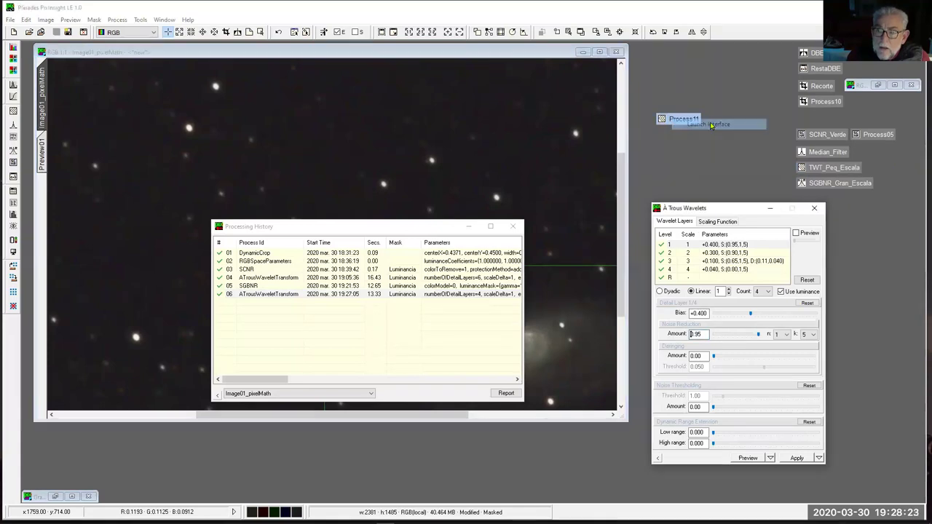
{"action": "right_click", "coordinate": [685, 124]}
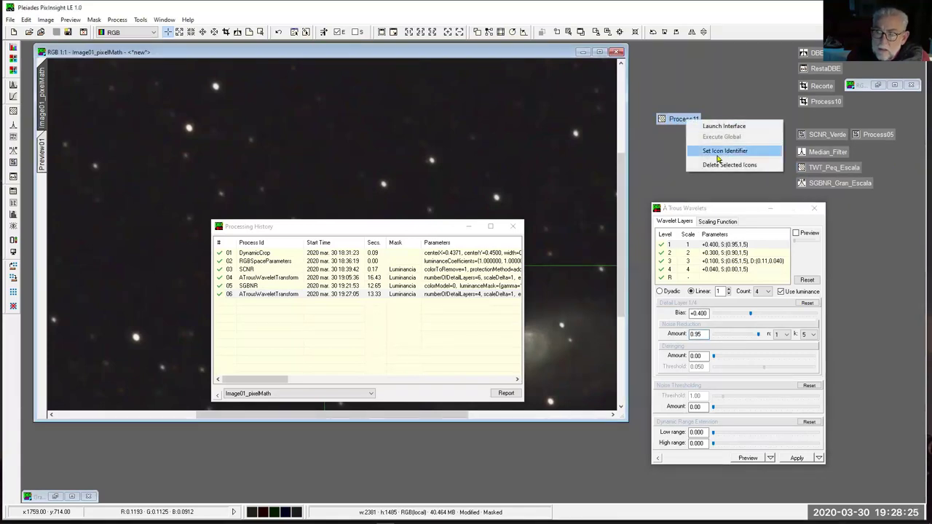
{"action": "left_click", "coordinate": [718, 151]}
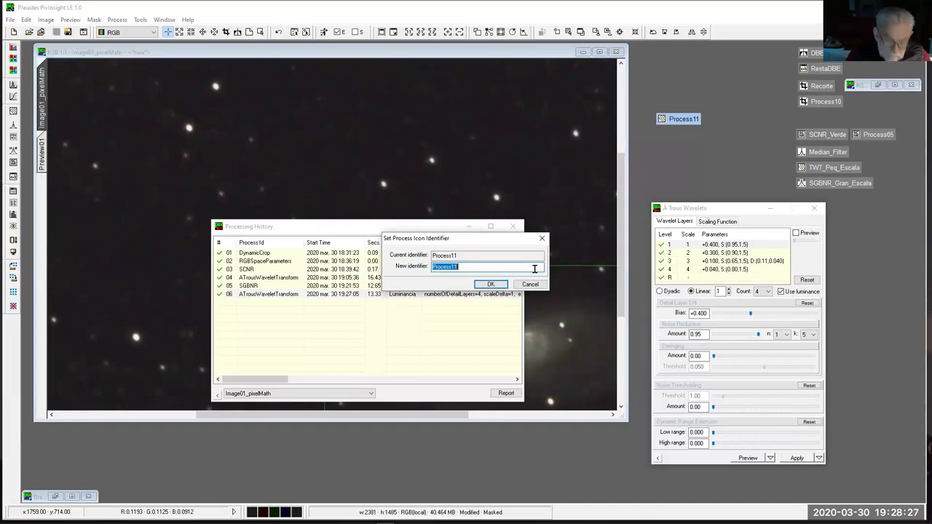
{"action": "type", "text": "Enfocar"}
{"action": "key", "text": "Return"}
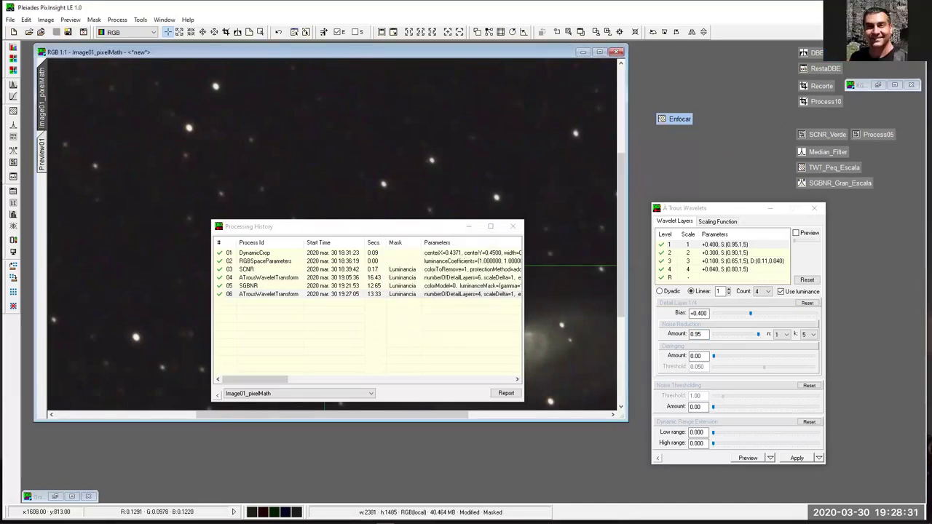
{"action": "left_click", "coordinate": [813, 209]}
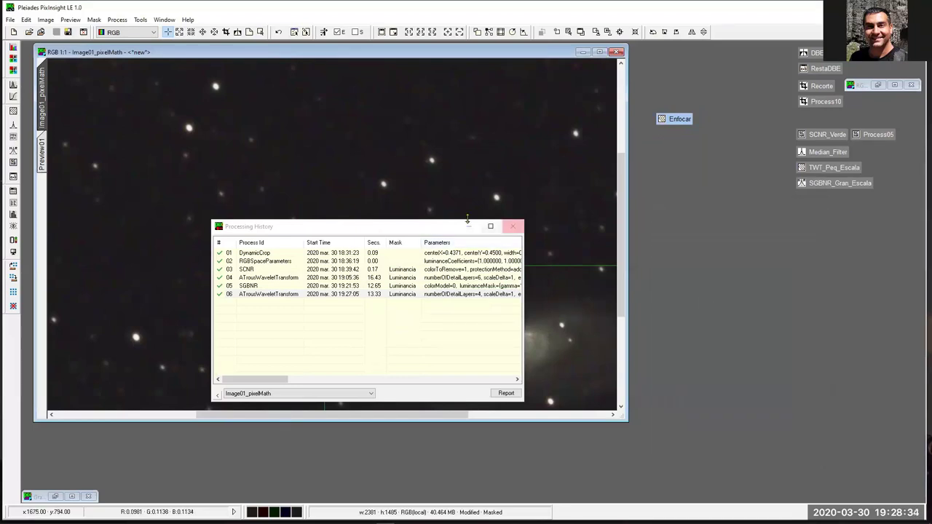
{"action": "left_click", "coordinate": [512, 226]}
Open the Curves process beside the image and reset its curves to straight lines
{"action": "key", "text": "ctrl+minus"}
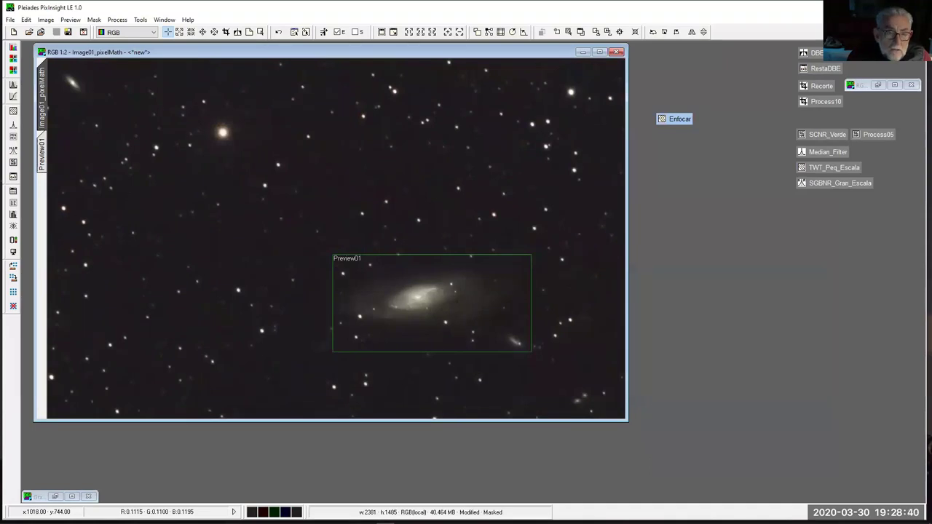
{"action": "left_click", "coordinate": [13, 97]}
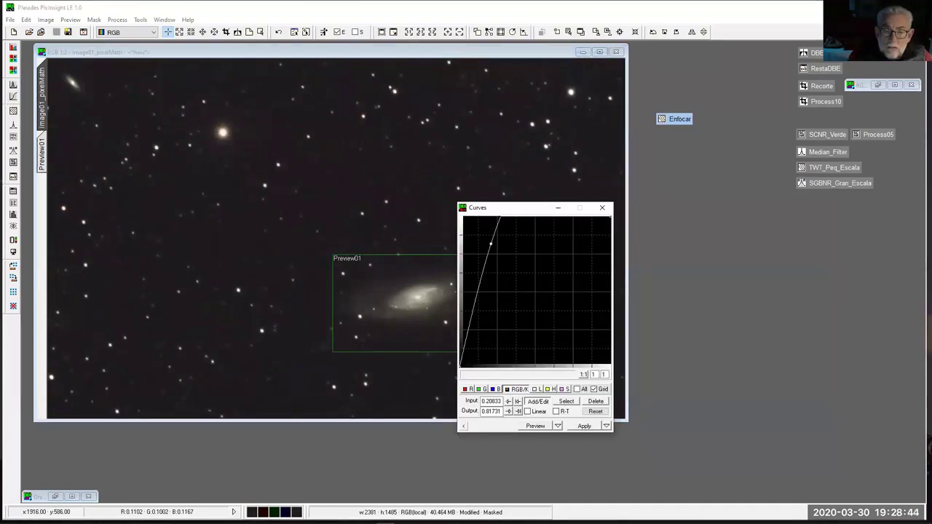
{"action": "left_click_drag", "start_coordinate": [522, 215], "coordinate": [733, 235]}
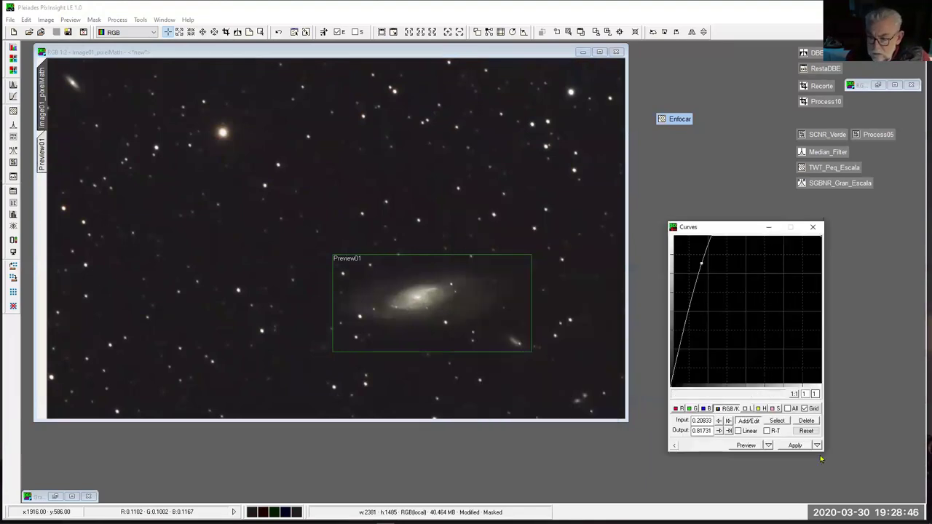
{"action": "left_click", "coordinate": [809, 431]}
{"action": "left_click", "coordinate": [809, 431], "text": "shift"}
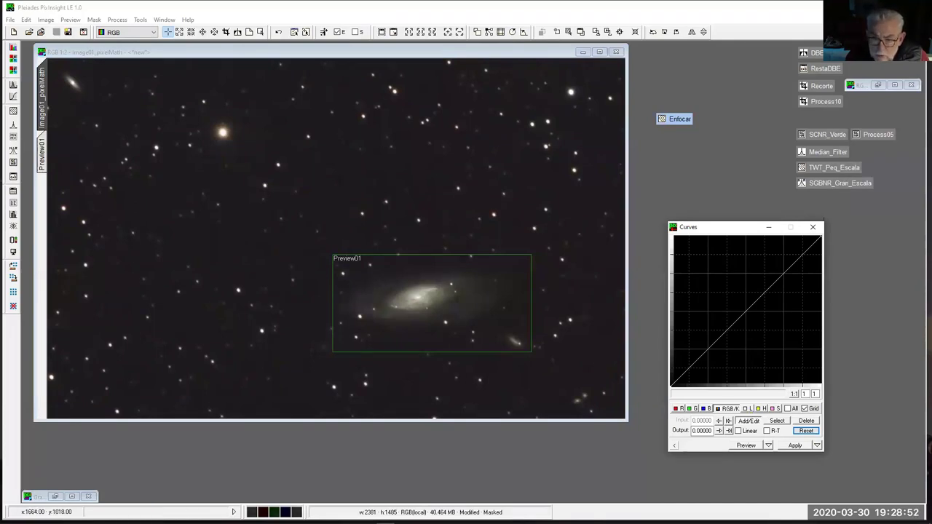
Shape the RGB/K curve with five points that lift midtones and highlights, the lowest at input 0.05769, output 0.04167
{"action": "left_click", "coordinate": [782, 259]}
{"action": "left_click", "coordinate": [731, 312]}
{"action": "left_click", "coordinate": [702, 350]}
{"action": "left_click", "coordinate": [692, 369]}
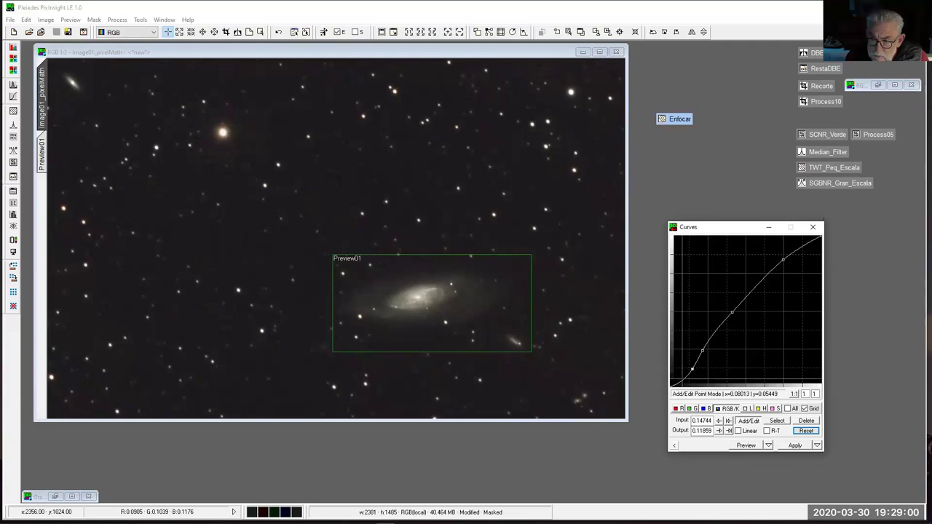
{"action": "left_click_drag", "start_coordinate": [692, 368], "coordinate": [687, 371]}
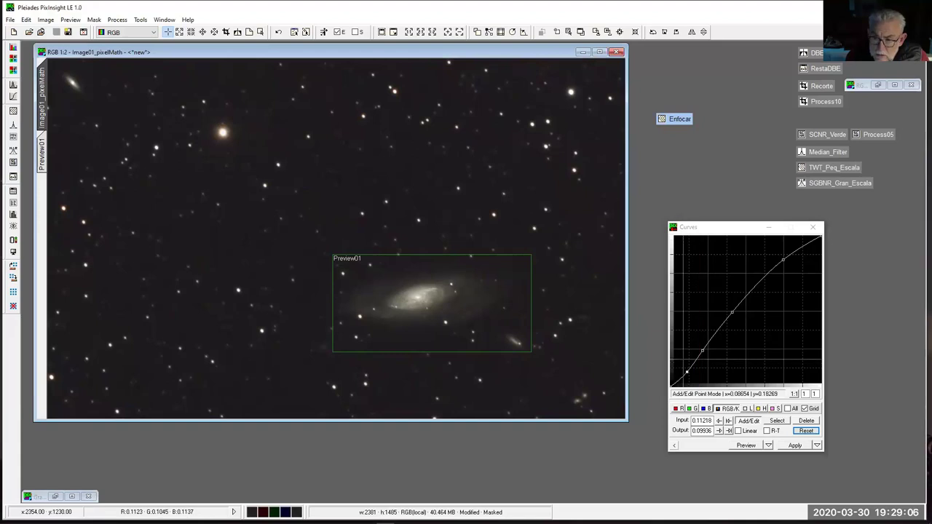
{"action": "left_click", "coordinate": [690, 367]}
{"action": "left_click_drag", "start_coordinate": [688, 370], "coordinate": [679, 381]}
{"action": "left_click", "coordinate": [678, 376]}
{"action": "left_click", "coordinate": [517, 371]}
{"action": "left_click_drag", "start_coordinate": [517, 371], "coordinate": [615, 313]}
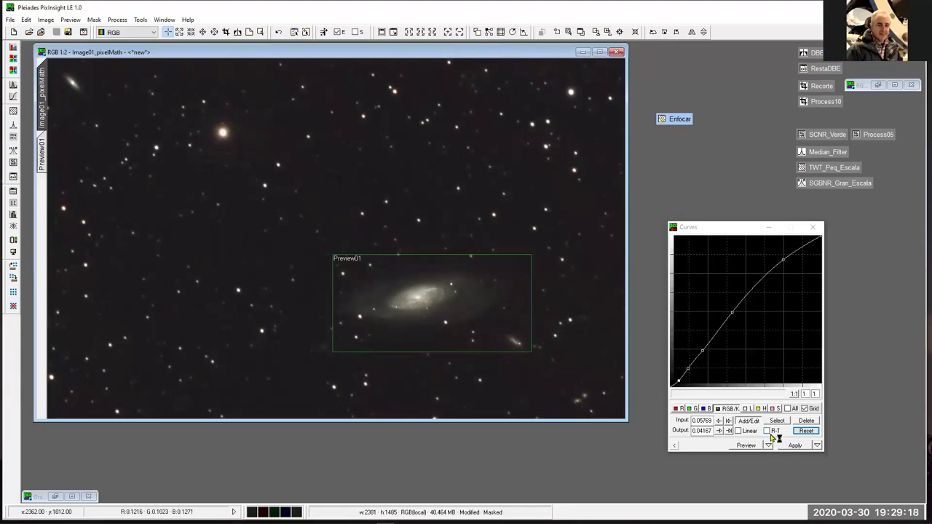
Turn on the real-time preview and raise the saturation curve with a point at input 0.42628, output 0.64744
{"action": "left_click", "coordinate": [771, 431]}
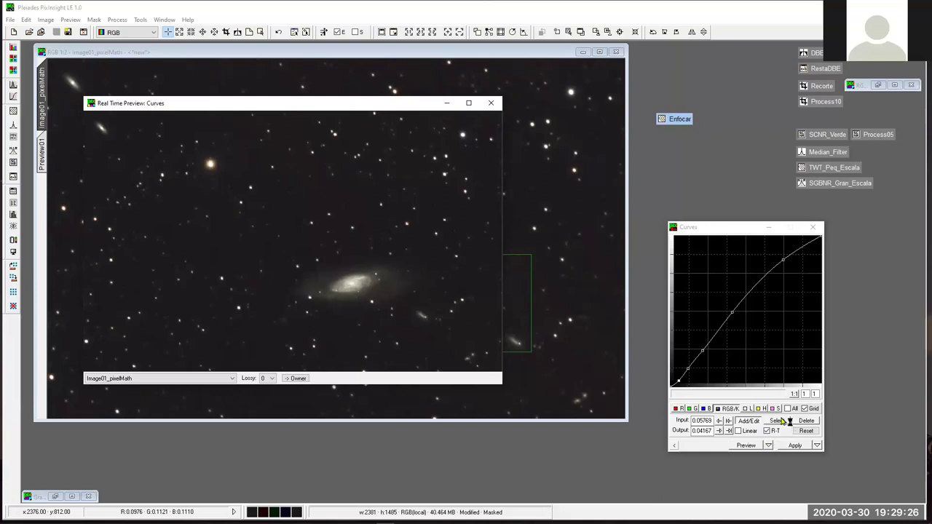
{"action": "left_click", "coordinate": [778, 408]}
{"action": "left_click_drag", "start_coordinate": [735, 322], "coordinate": [735, 292]}
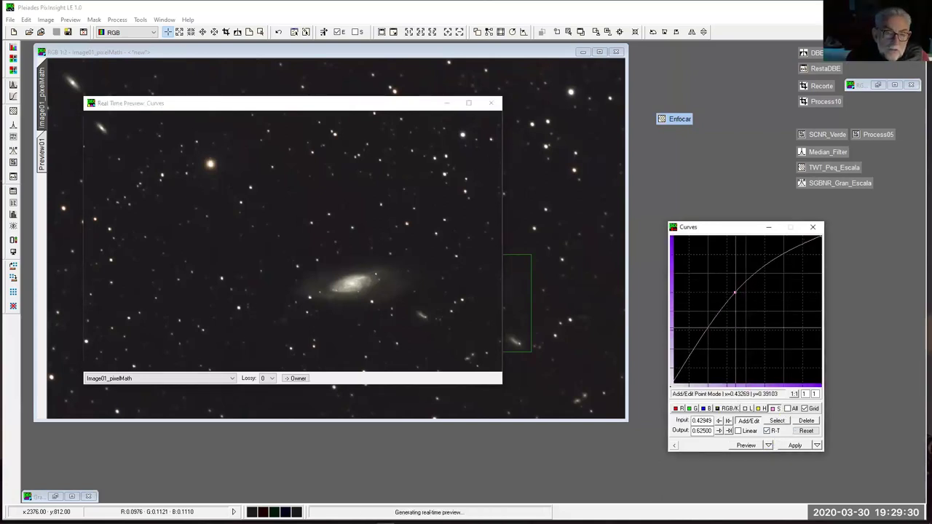
{"action": "left_click_drag", "start_coordinate": [735, 293], "coordinate": [734, 289]}
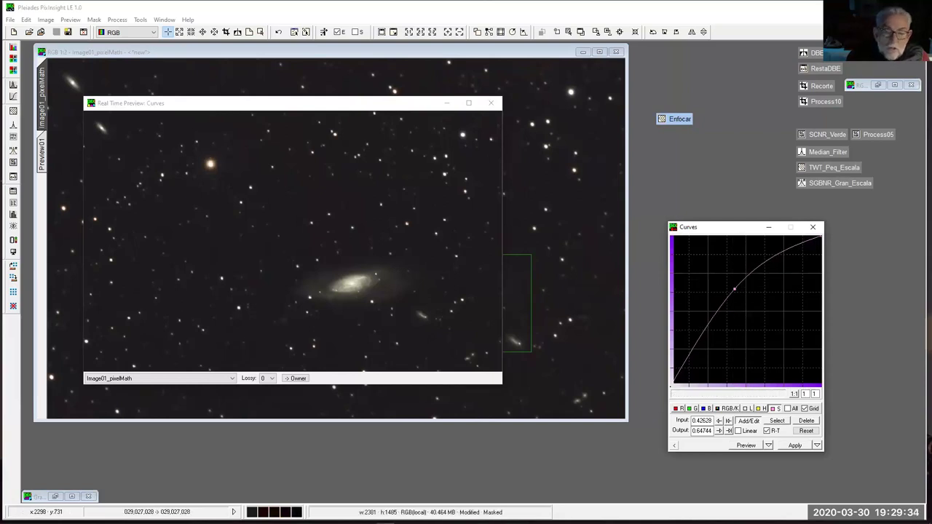